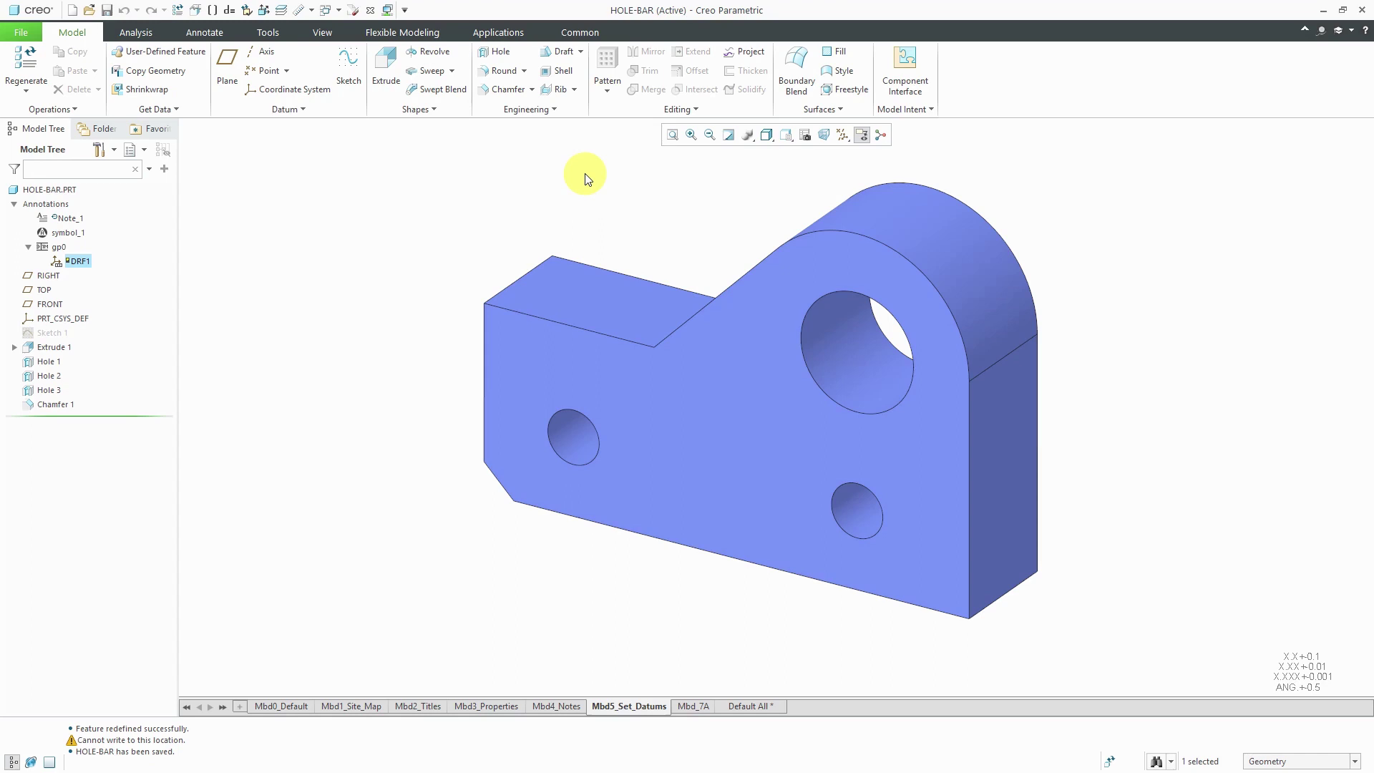
Set the LEFT model orientation as the active annotation plane for new annotations in the Mbd5_Set_Datums state.
mouse_move(622, 708)
mouse_move(573, 549)
middle_down()
mouse_move(536, 500)
mouse_move(482, 509)
mouse_move(439, 536)
mouse_move(719, 392)
middle_up()
middle_drag(677, 562, 689, 561)
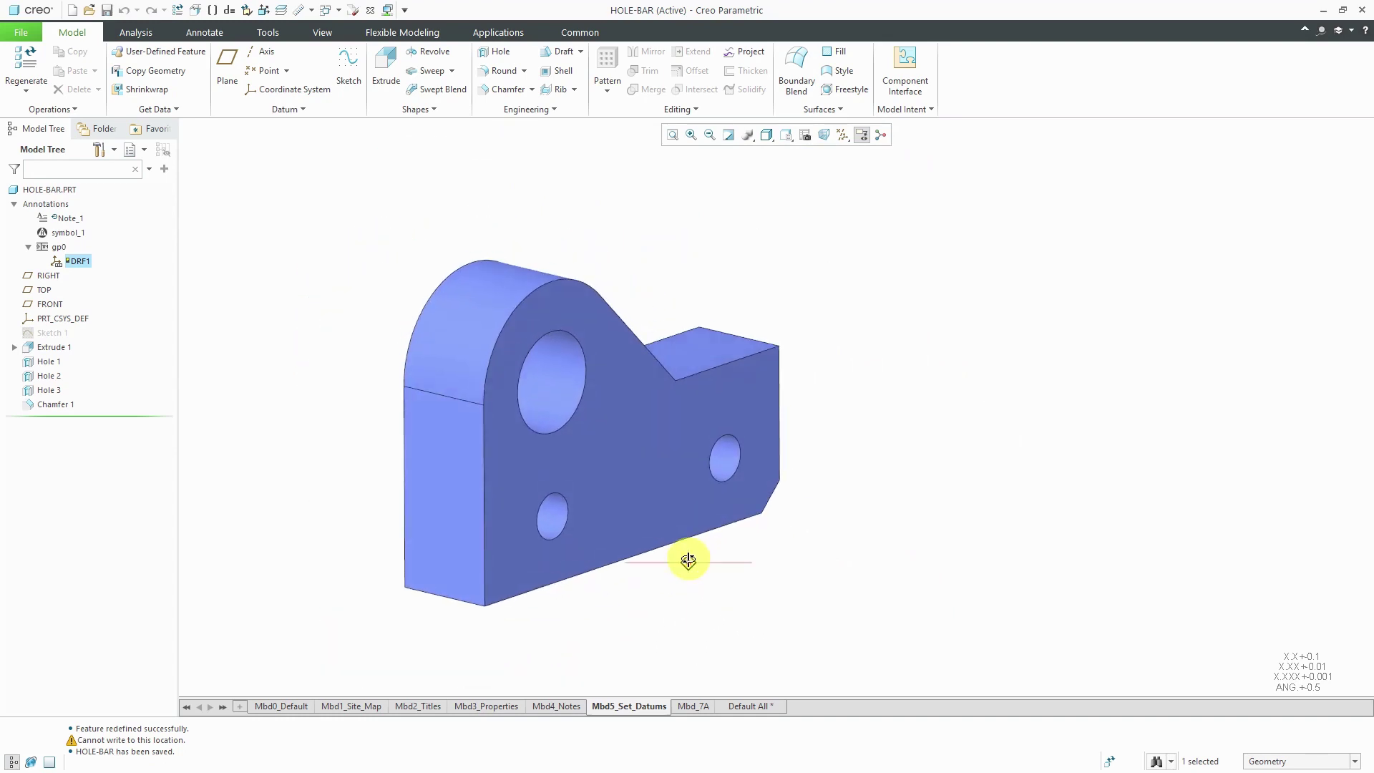
click(209, 32)
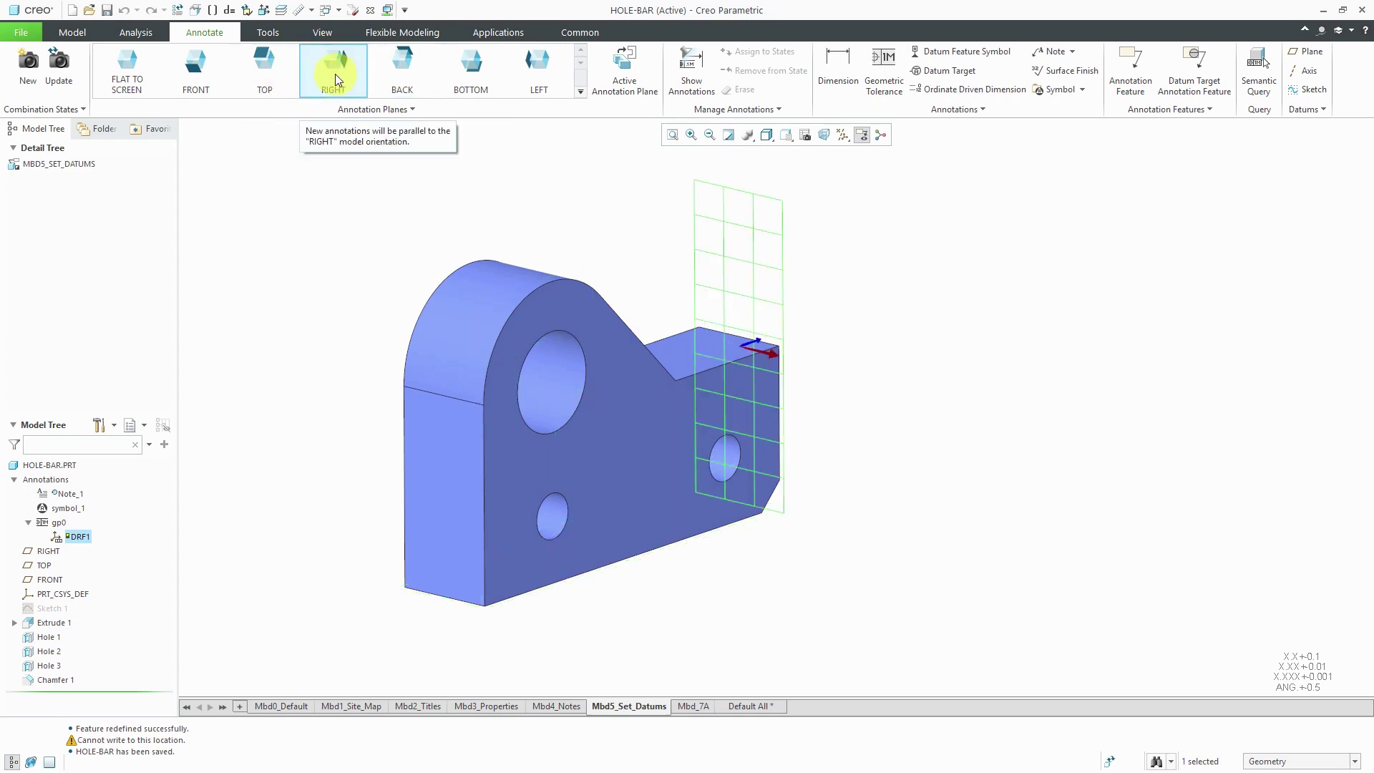
click(559, 86)
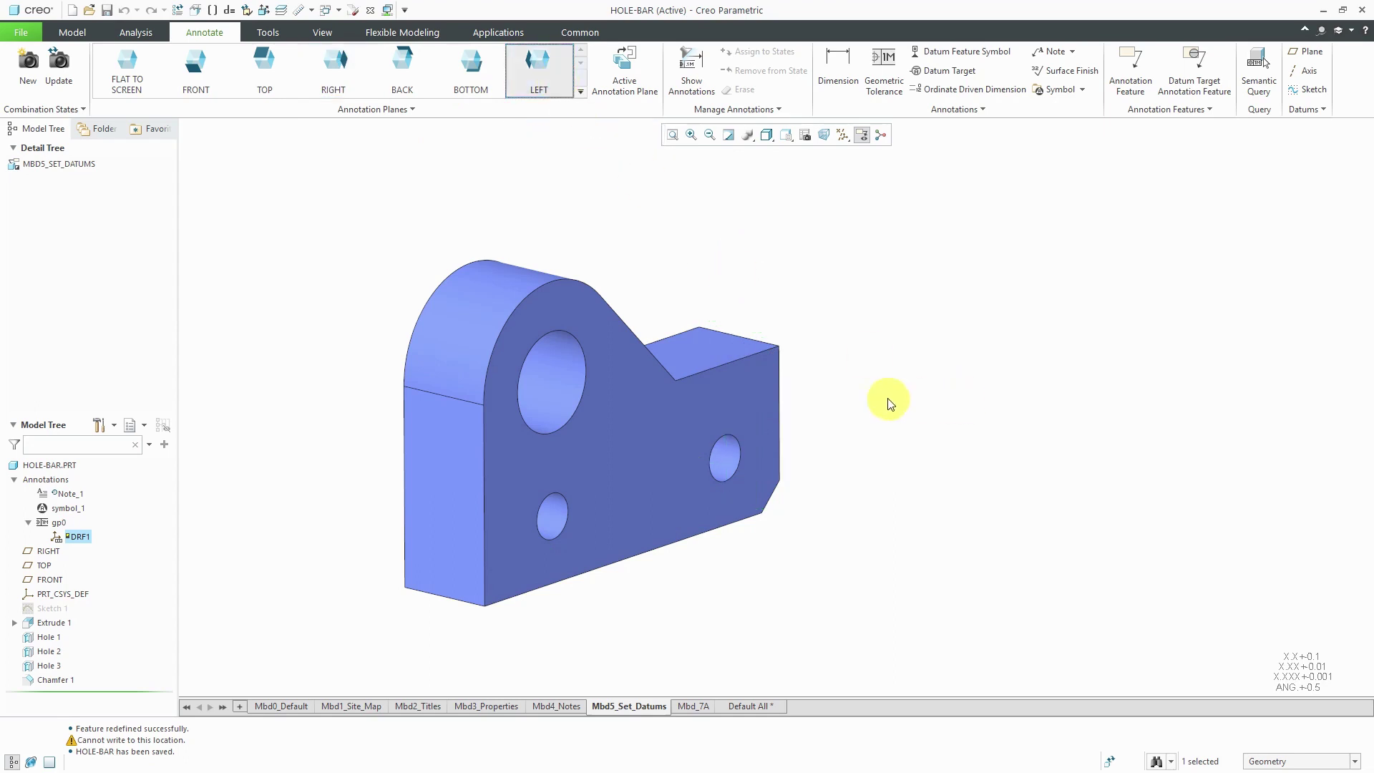
Place a geometric tolerance with a leader on the large flat face containing the three holes, positioning its frame beside the part.
middle_drag(883, 398, 820, 372)
mouse_move(577, 470)
middle_down()
mouse_move(475, 456)
mouse_move(586, 506)
middle_up()
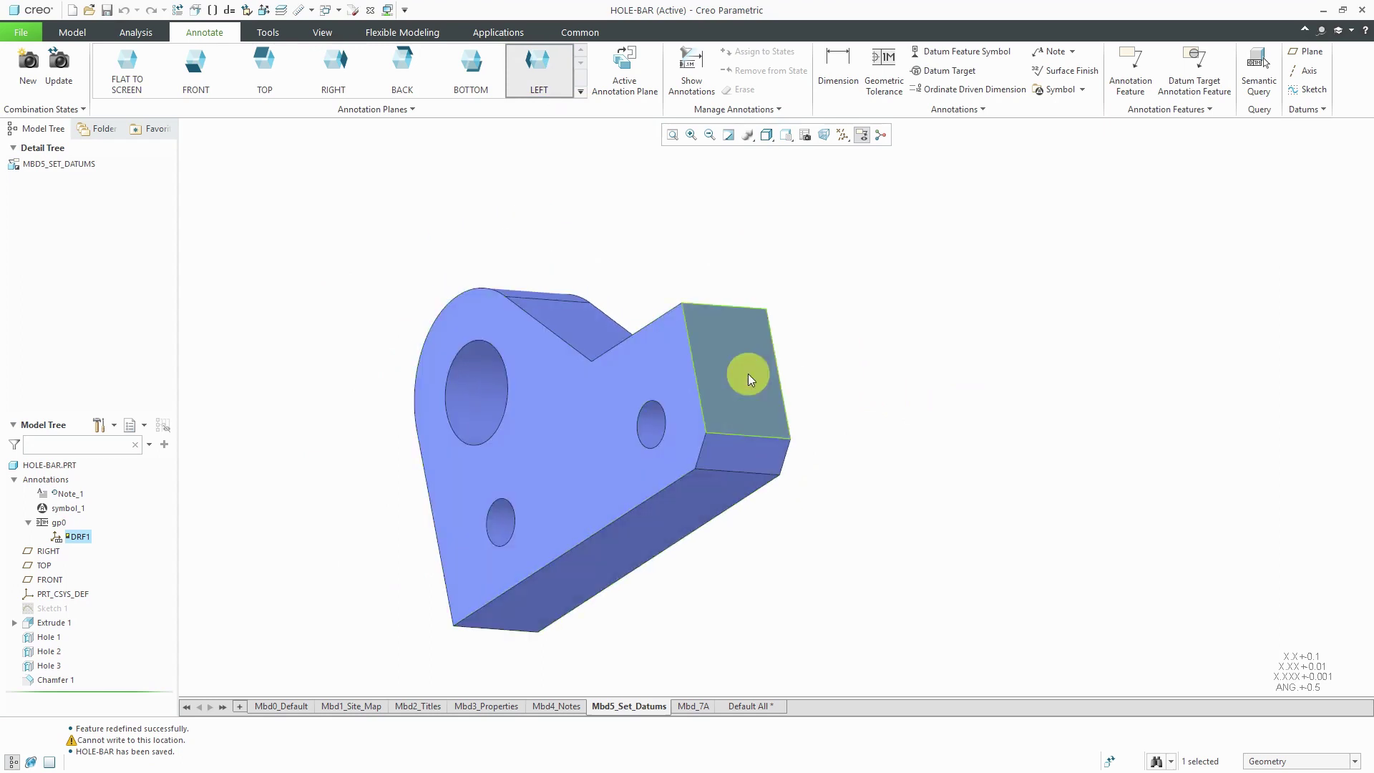
mouse_move(745, 374)
middle_down()
mouse_move(724, 386)
mouse_move(727, 541)
middle_up()
scroll(742, 387, up, 2)
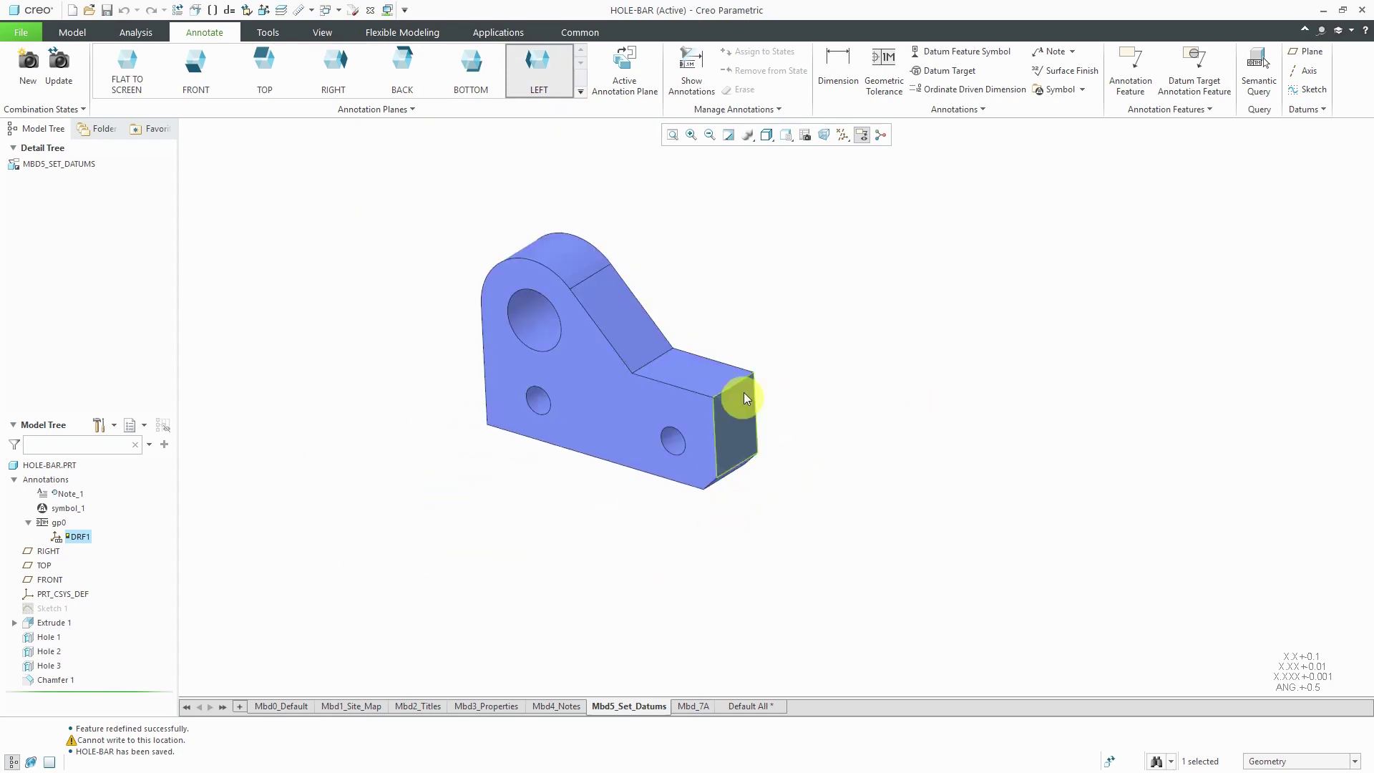
mouse_move(742, 387)
middle_down()
mouse_move(712, 374)
mouse_move(711, 396)
mouse_move(731, 398)
middle_up()
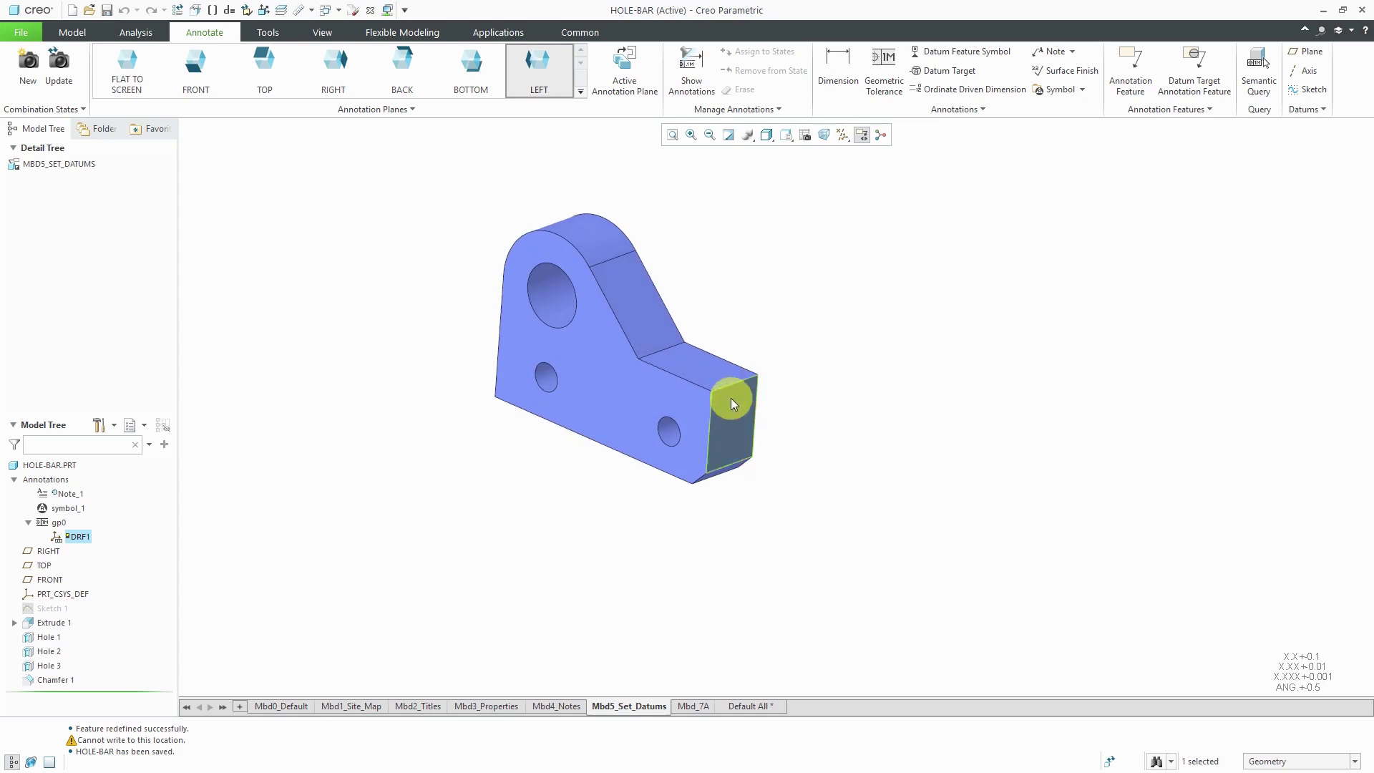
click(886, 74)
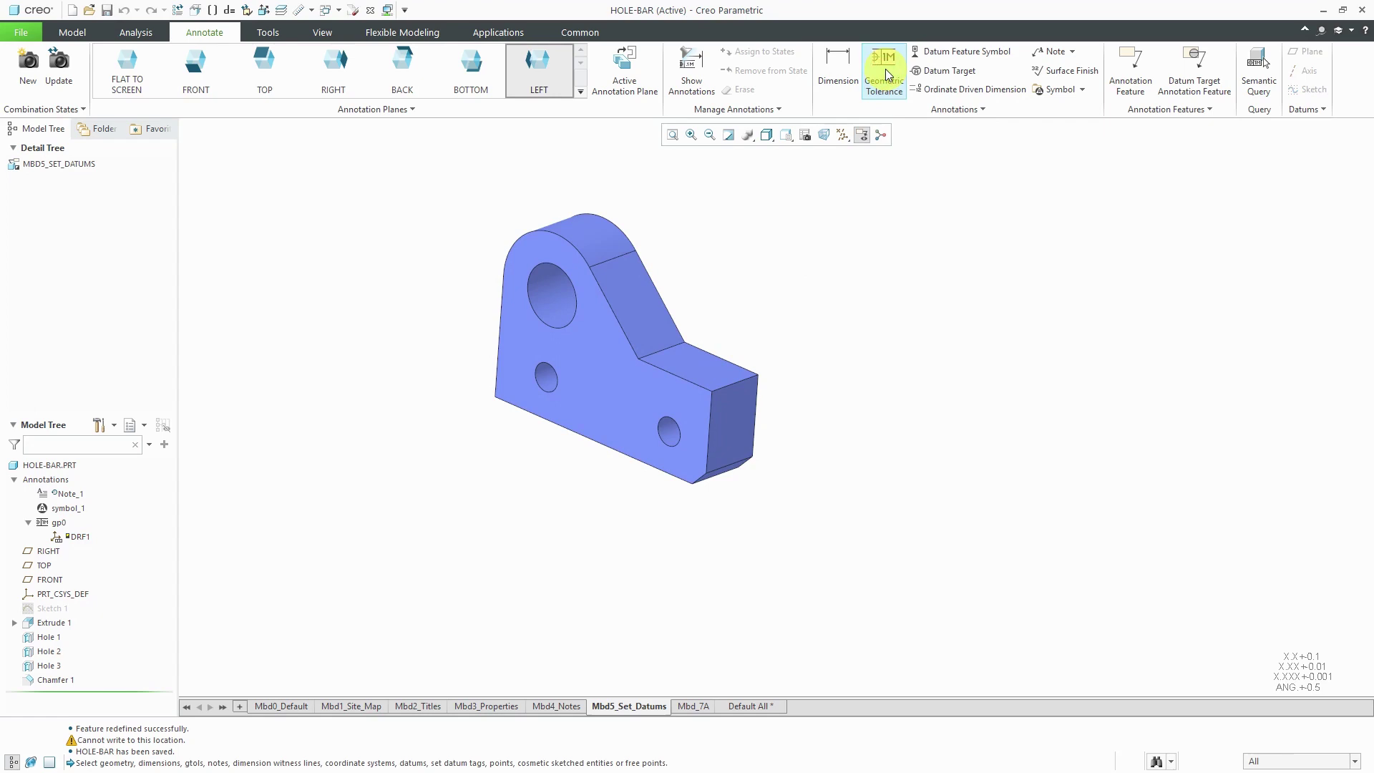
click(631, 392)
middle_drag(629, 392, 595, 378)
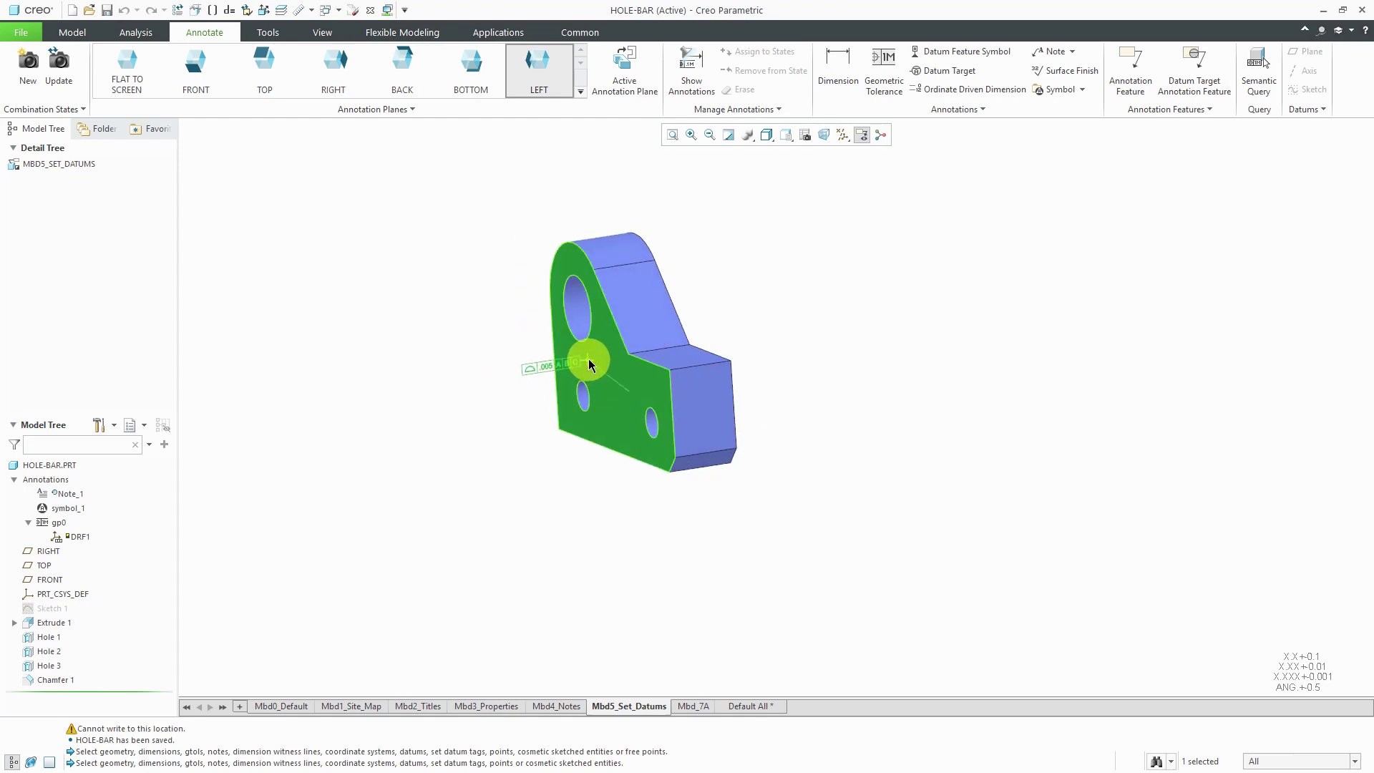
middle_click(567, 354)
scroll(605, 370, down, 3)
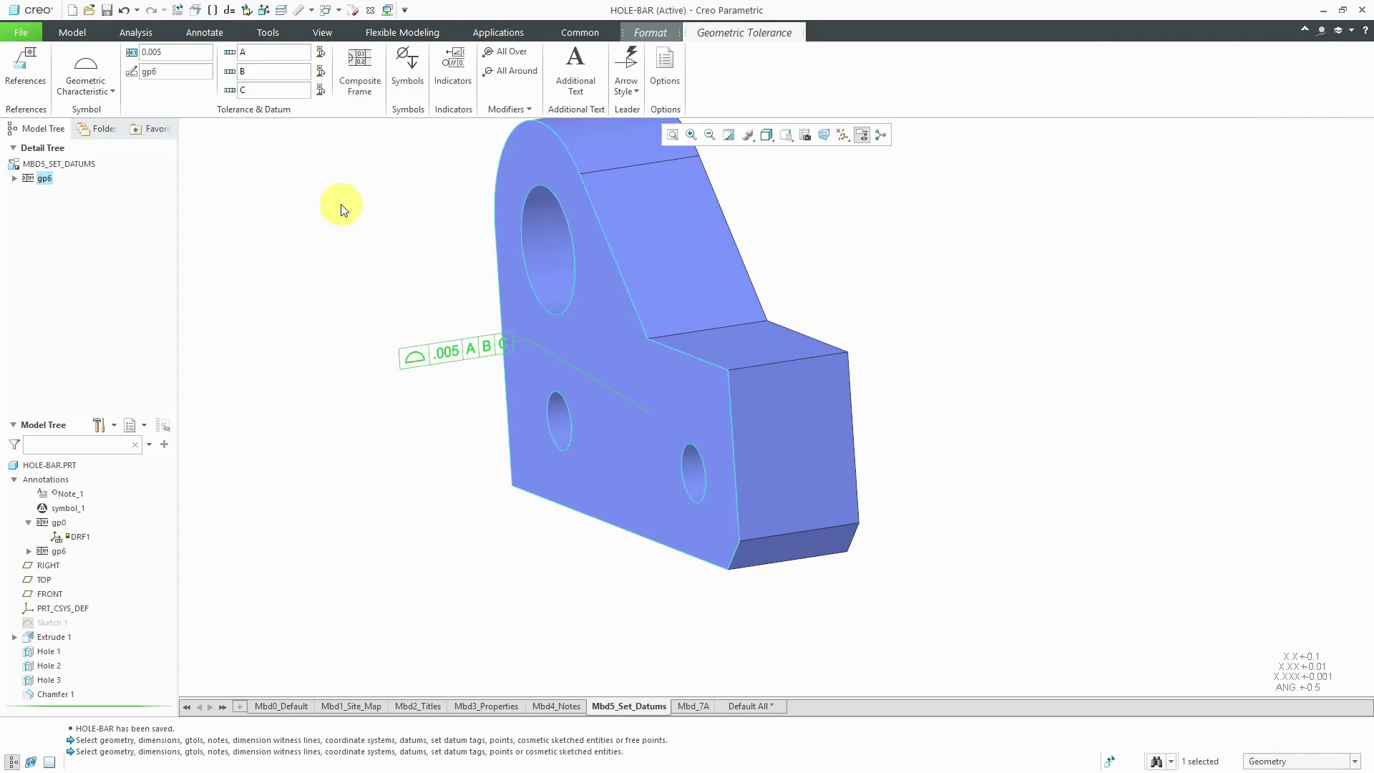
Change the tolerance's geometric characteristic to Flatness and clear its datum references A, B and C.
click(92, 93)
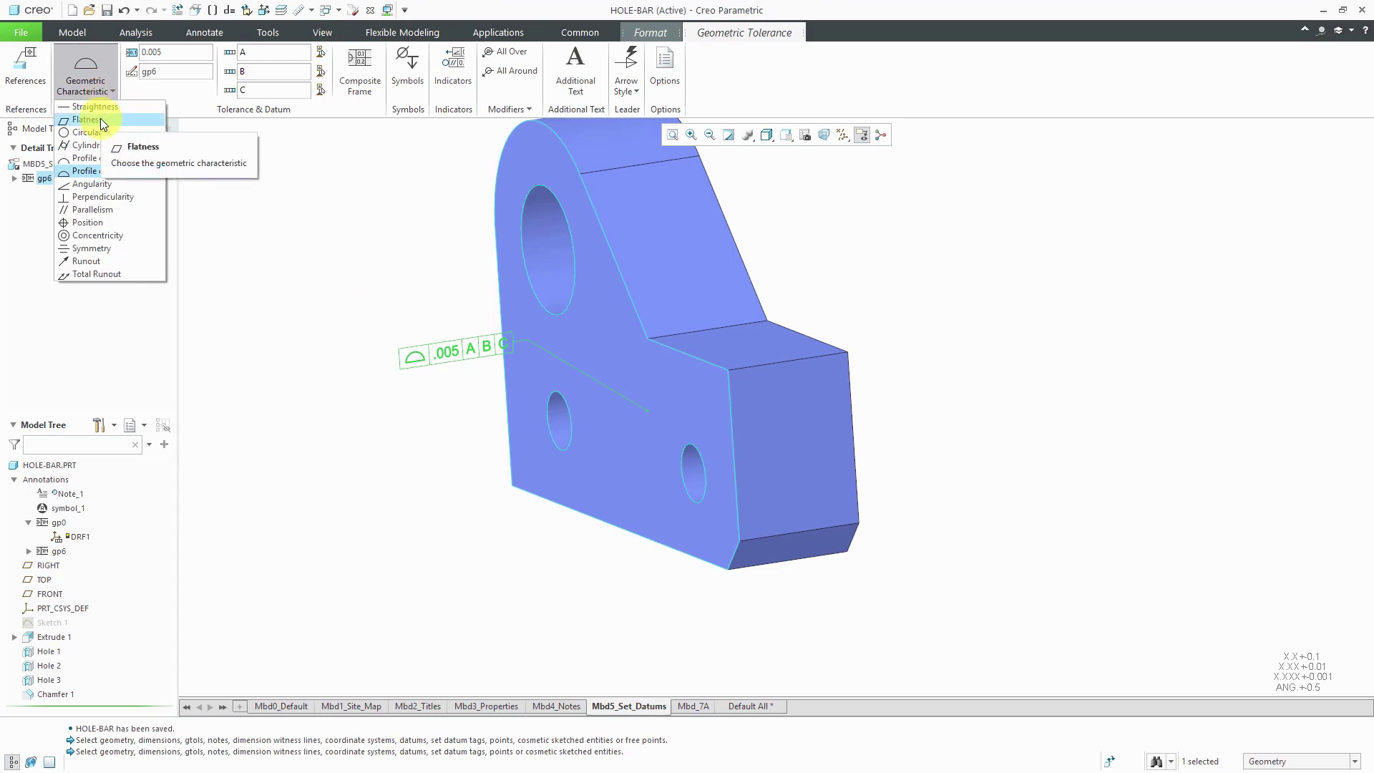
click(100, 119)
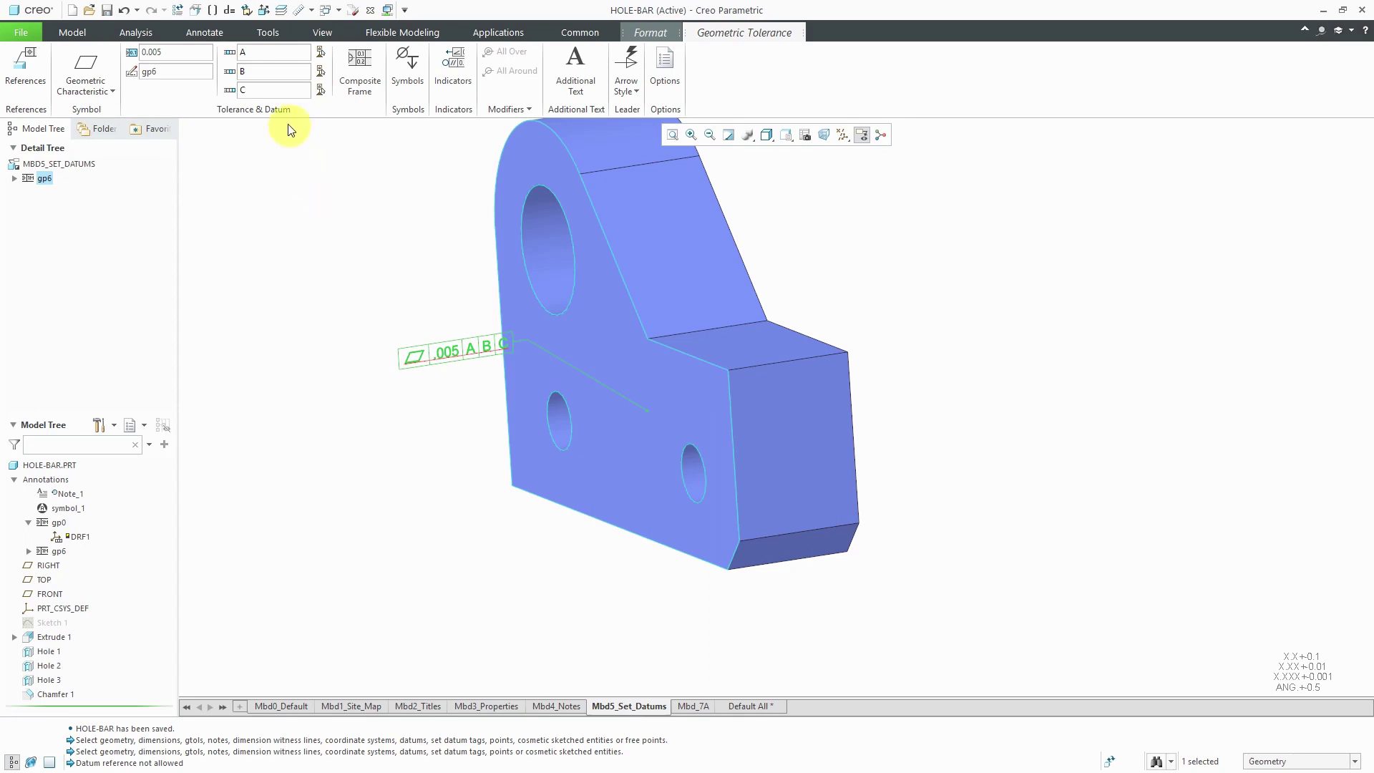
key(BackSpace)
click(261, 70)
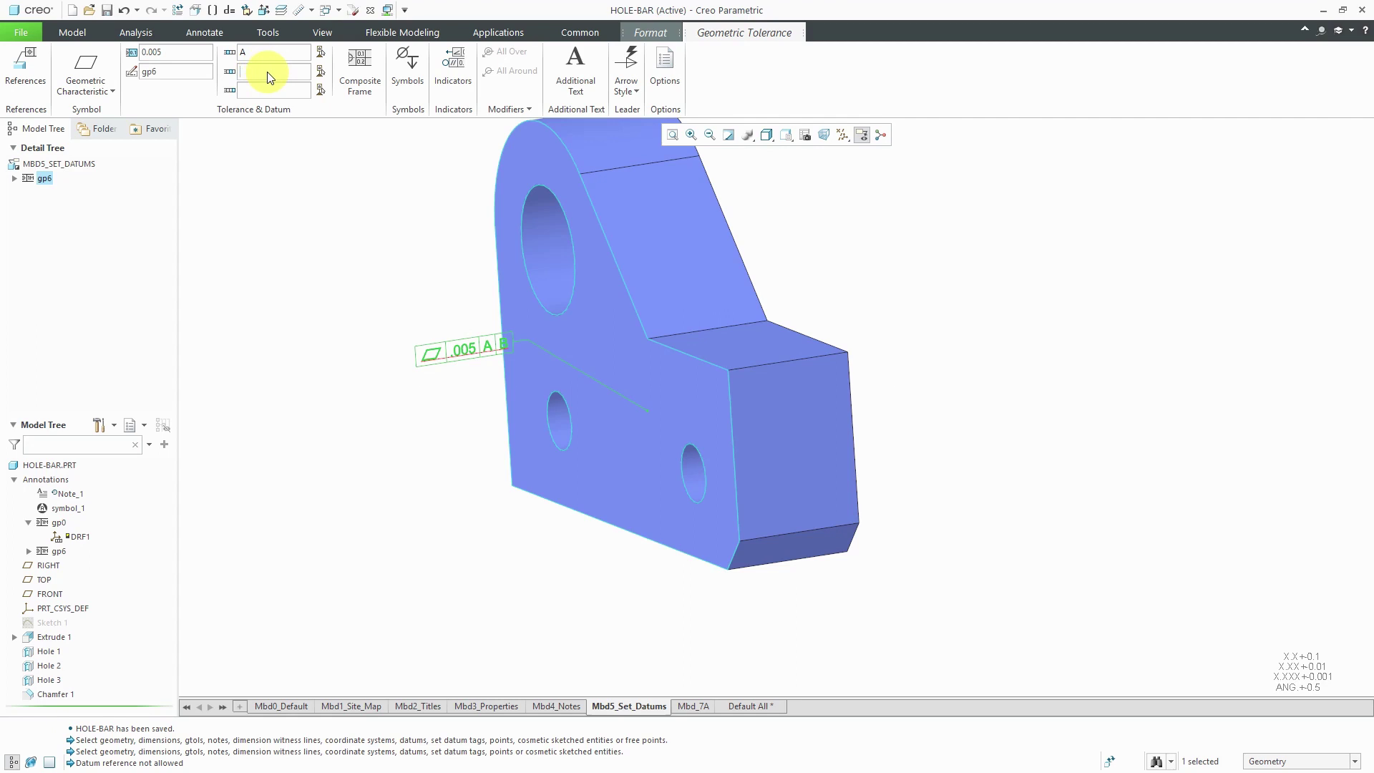
click(262, 55)
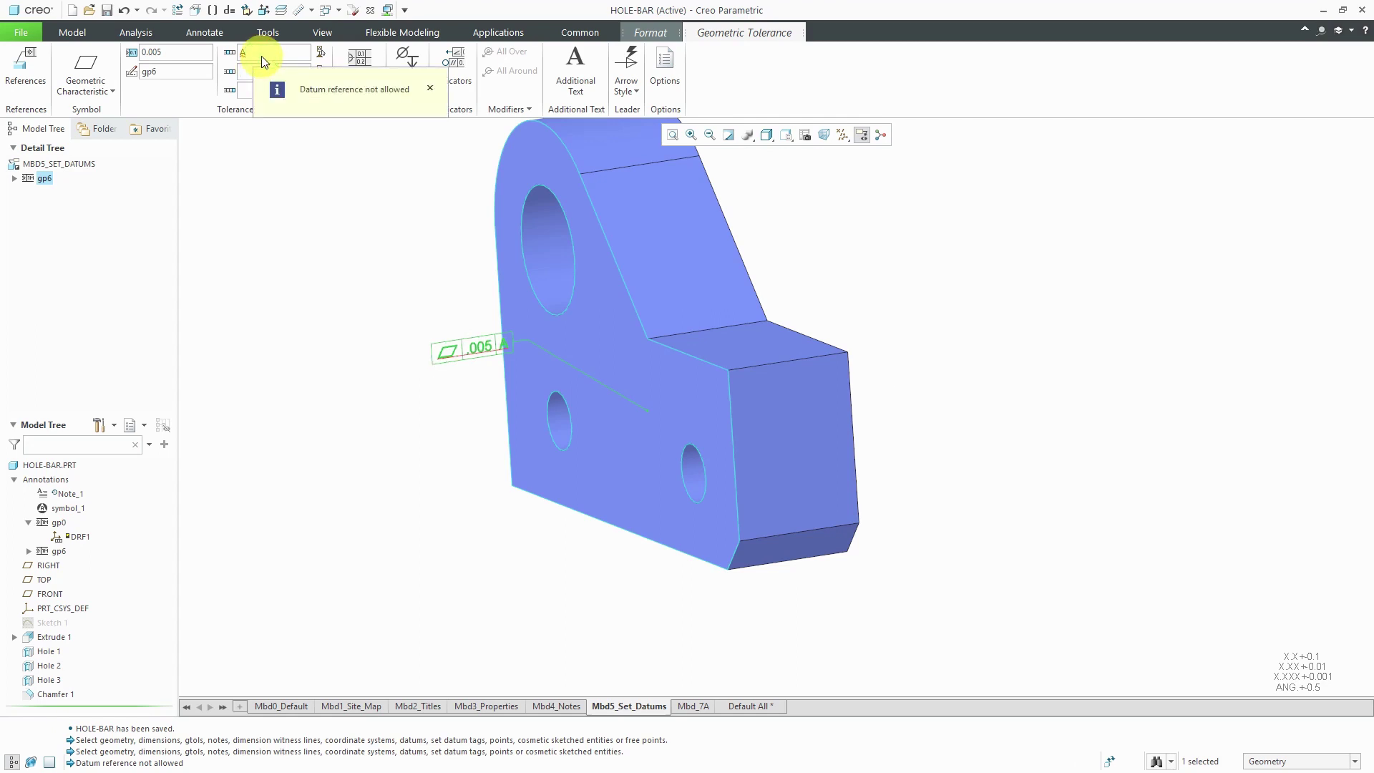
click(353, 331)
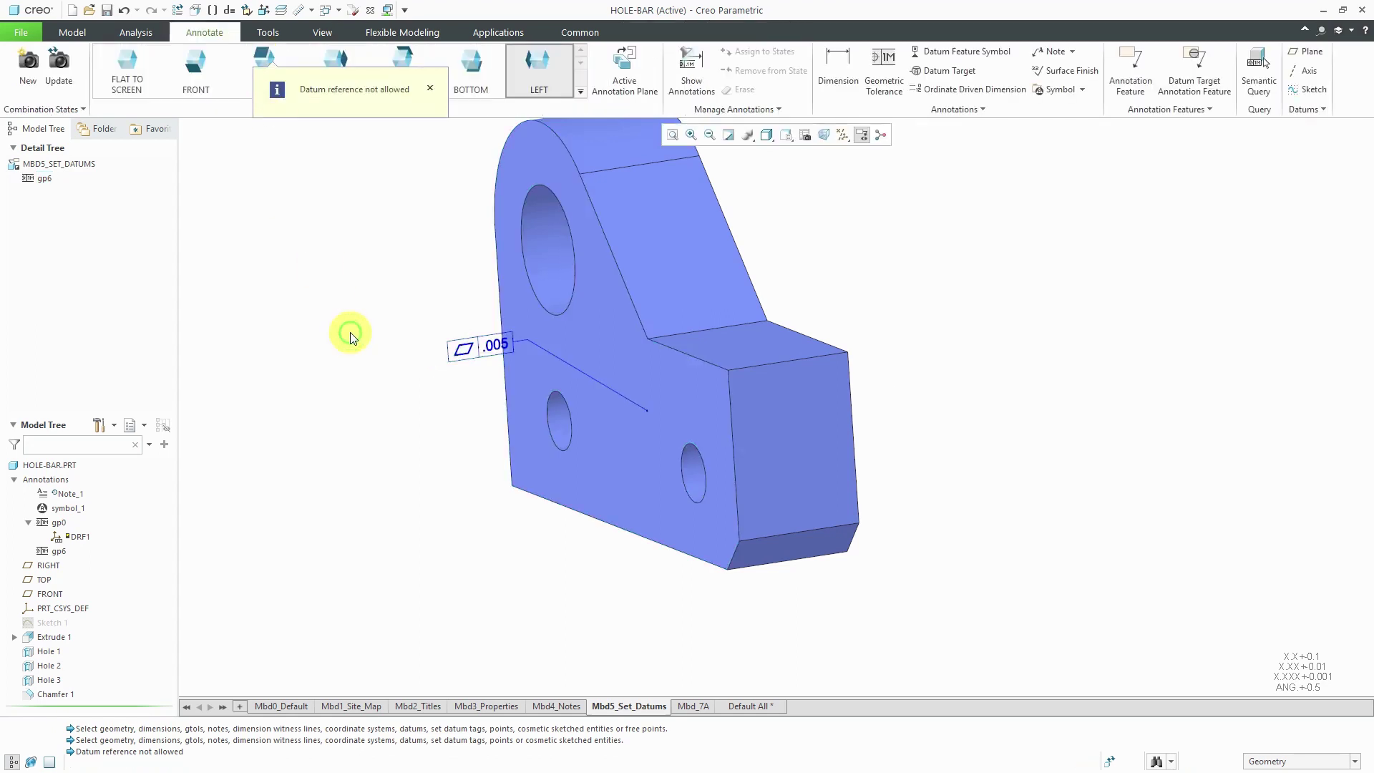
Attach a straight datum feature symbol to the underside of the flatness tolerance frame.
mouse_move(456, 410)
middle_down()
mouse_move(453, 393)
mouse_move(432, 405)
mouse_move(441, 393)
mouse_move(439, 417)
middle_up()
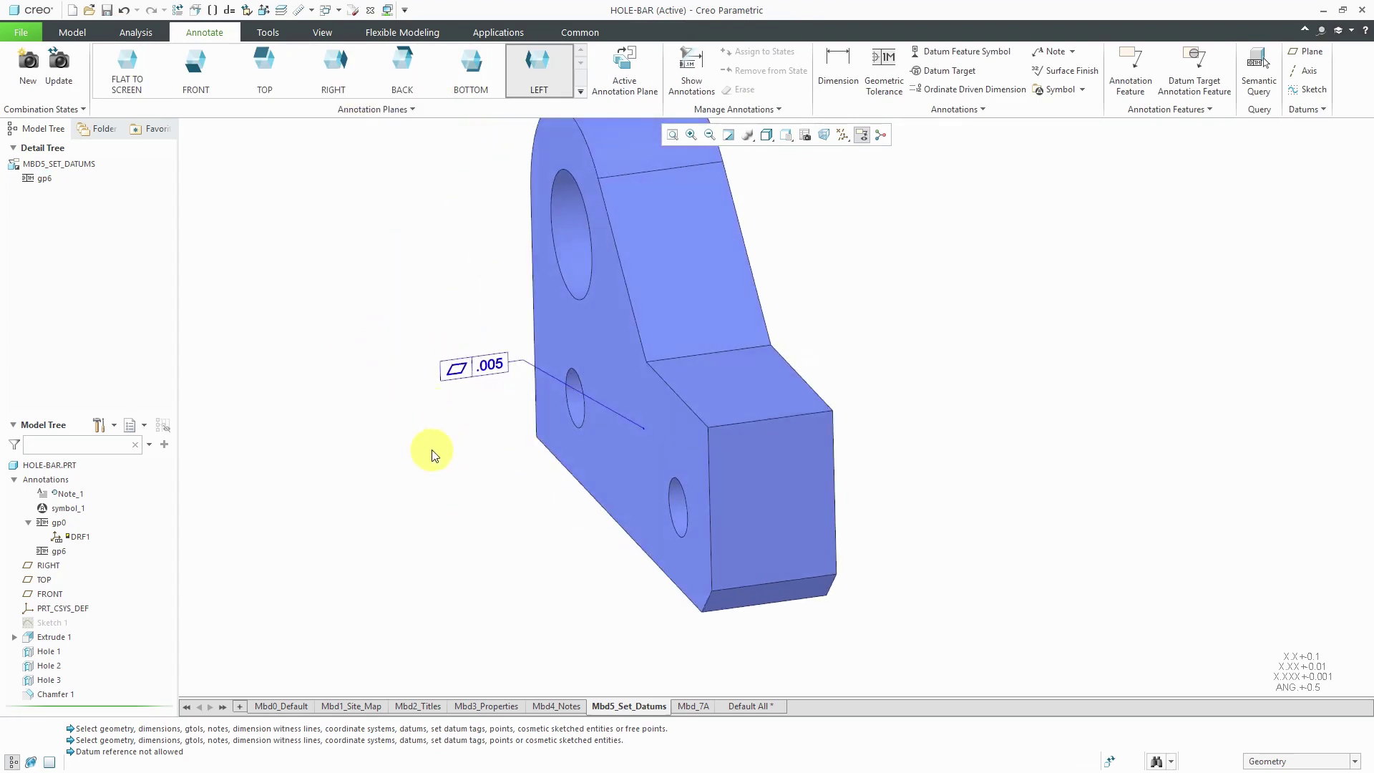
click(977, 50)
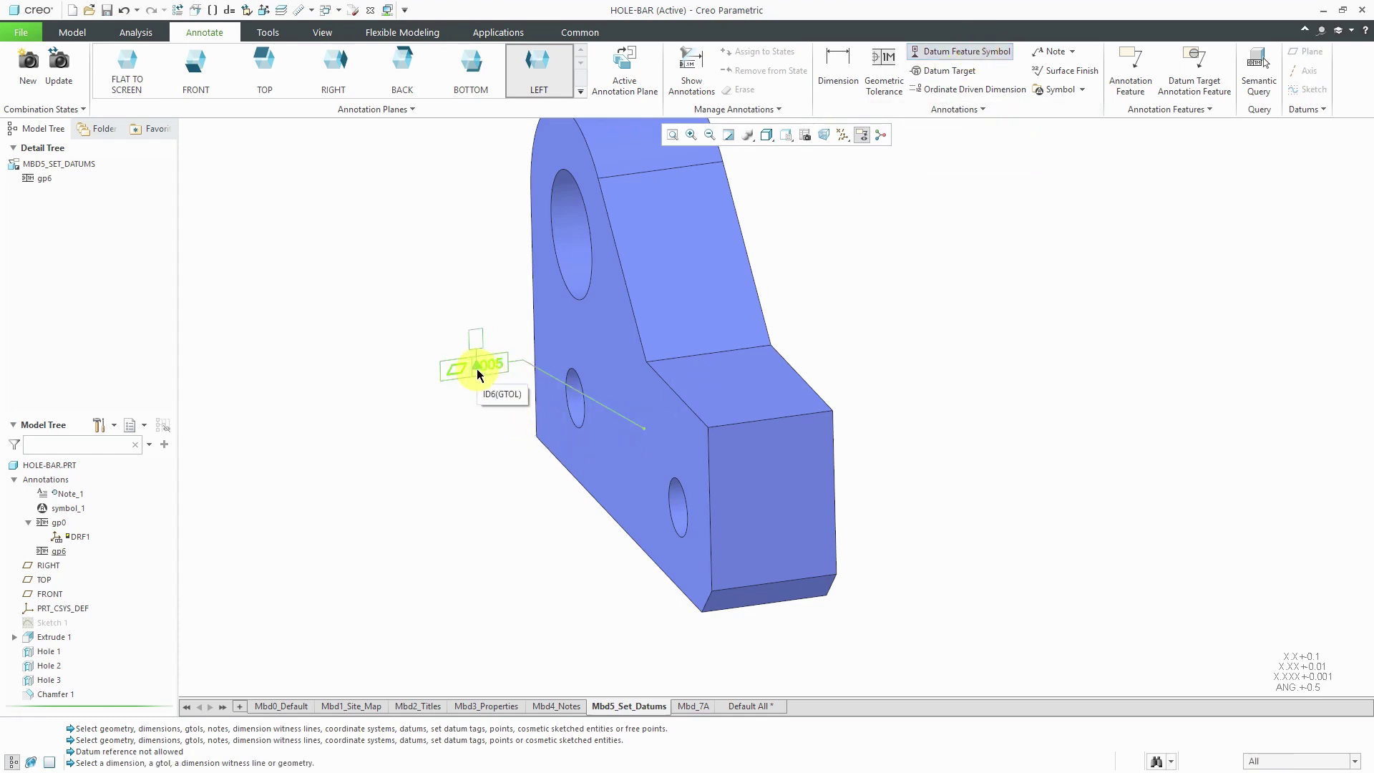
click(477, 368)
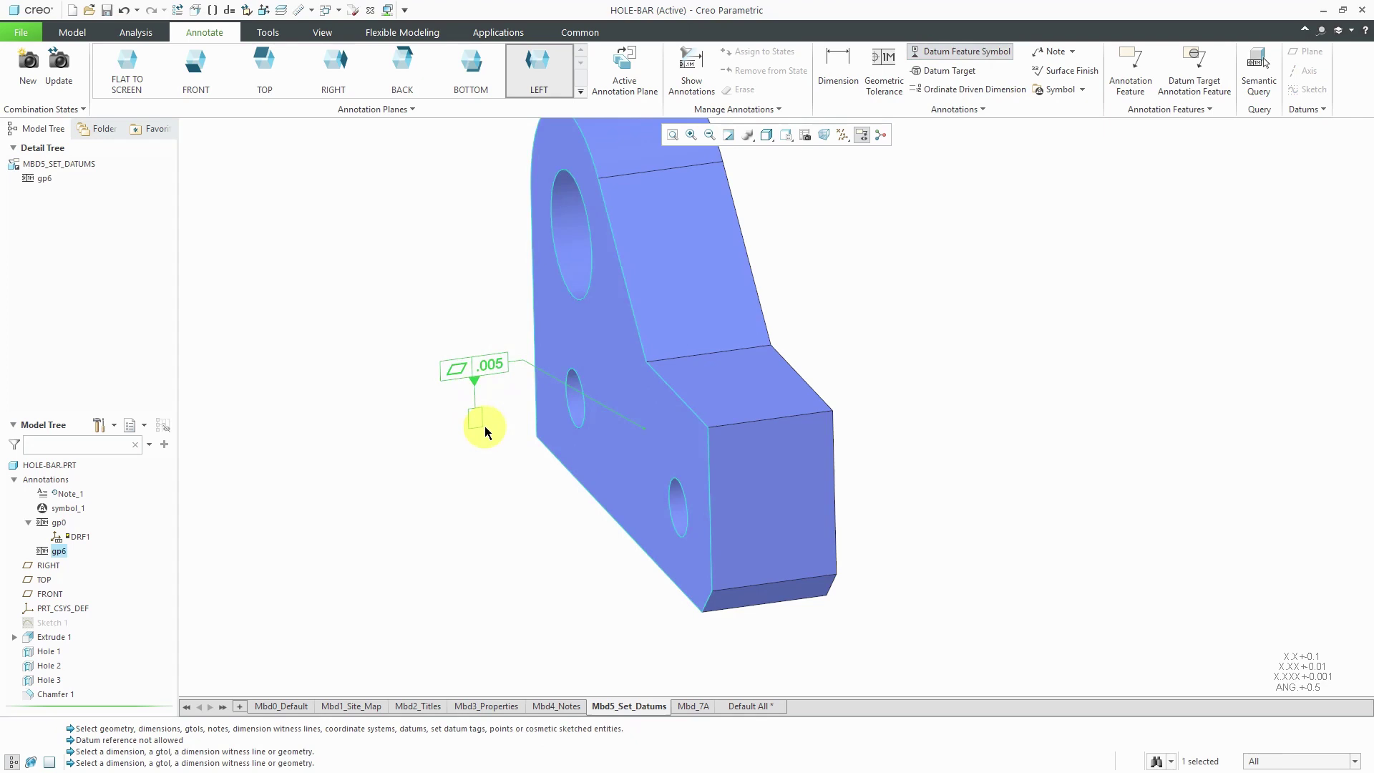
middle_click(484, 427)
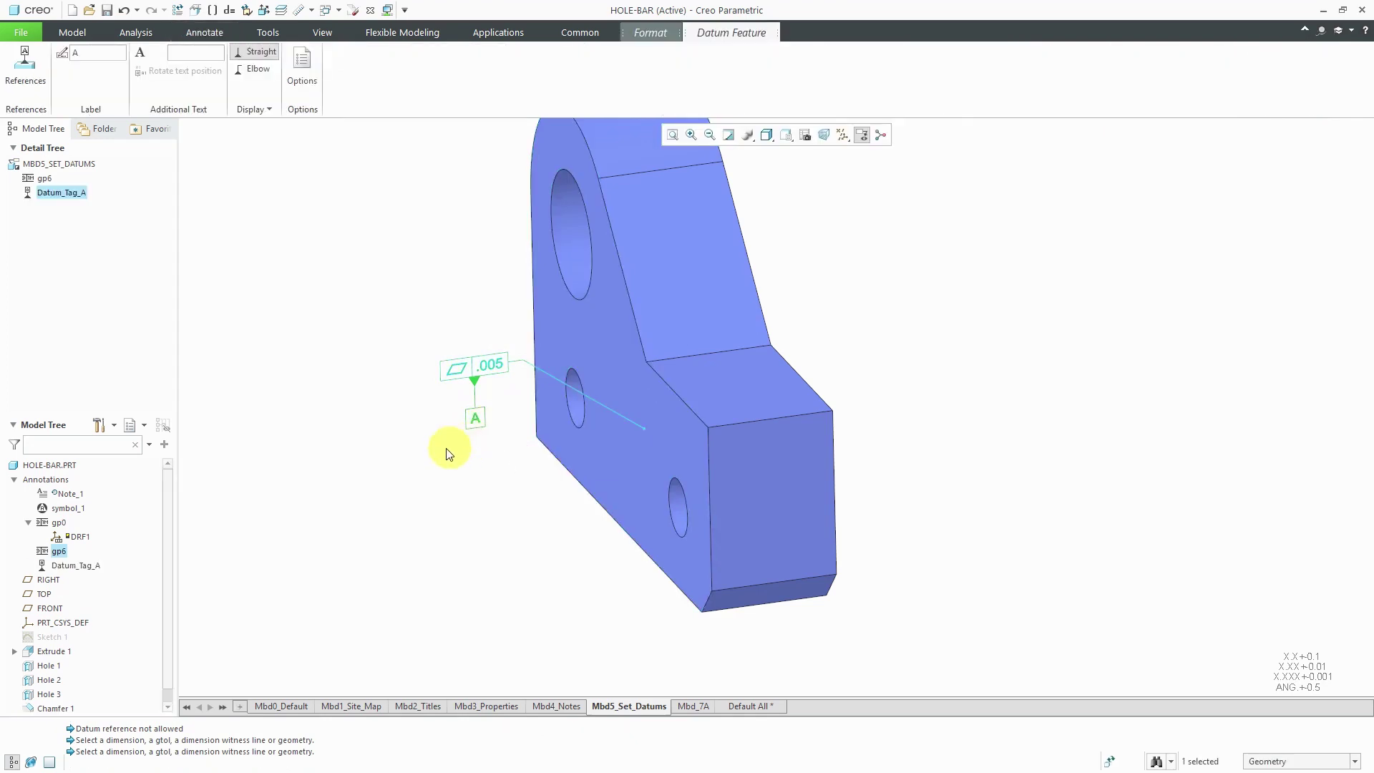
middle_click(408, 444)
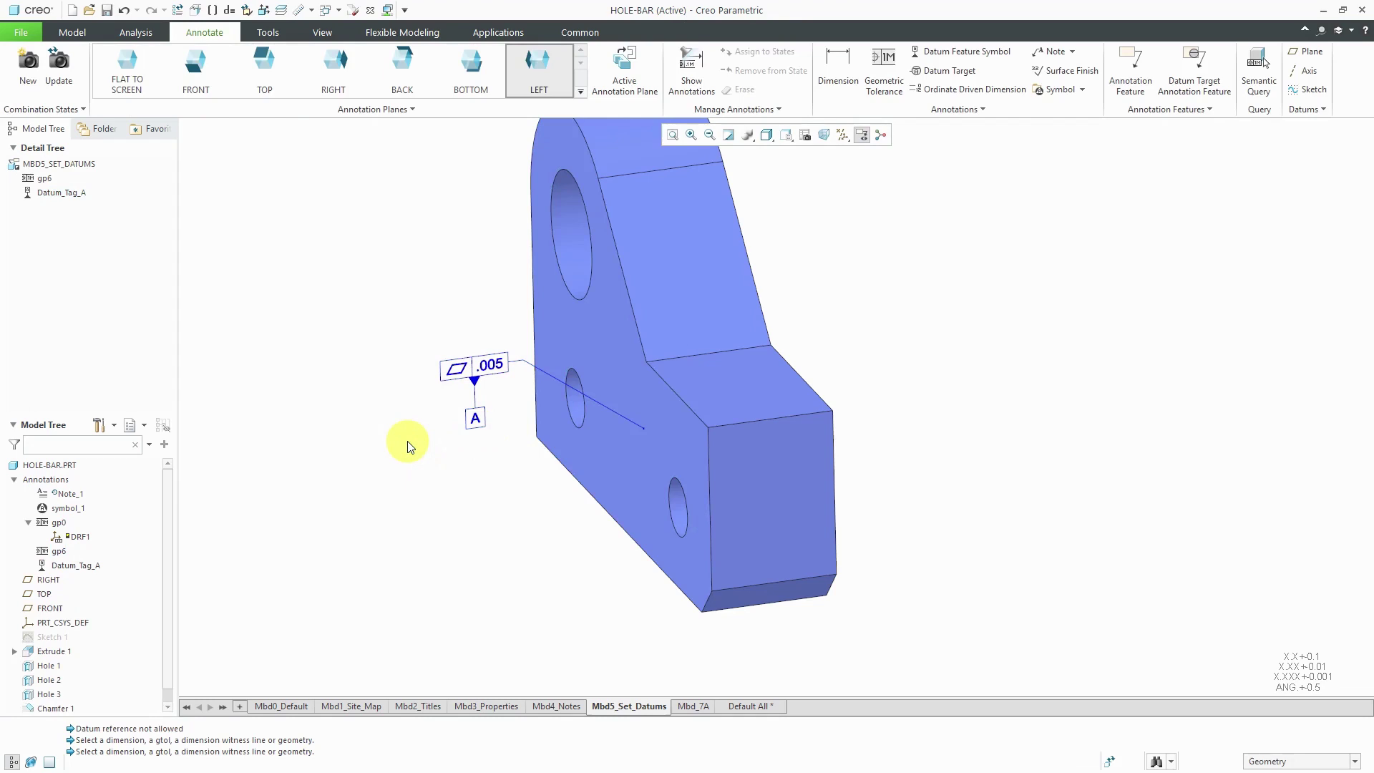
Place a second geometric tolerance with a leader on the bottom face, positioning its frame below the part.
middle_drag(514, 494, 502, 447)
scroll(653, 490, down, 2)
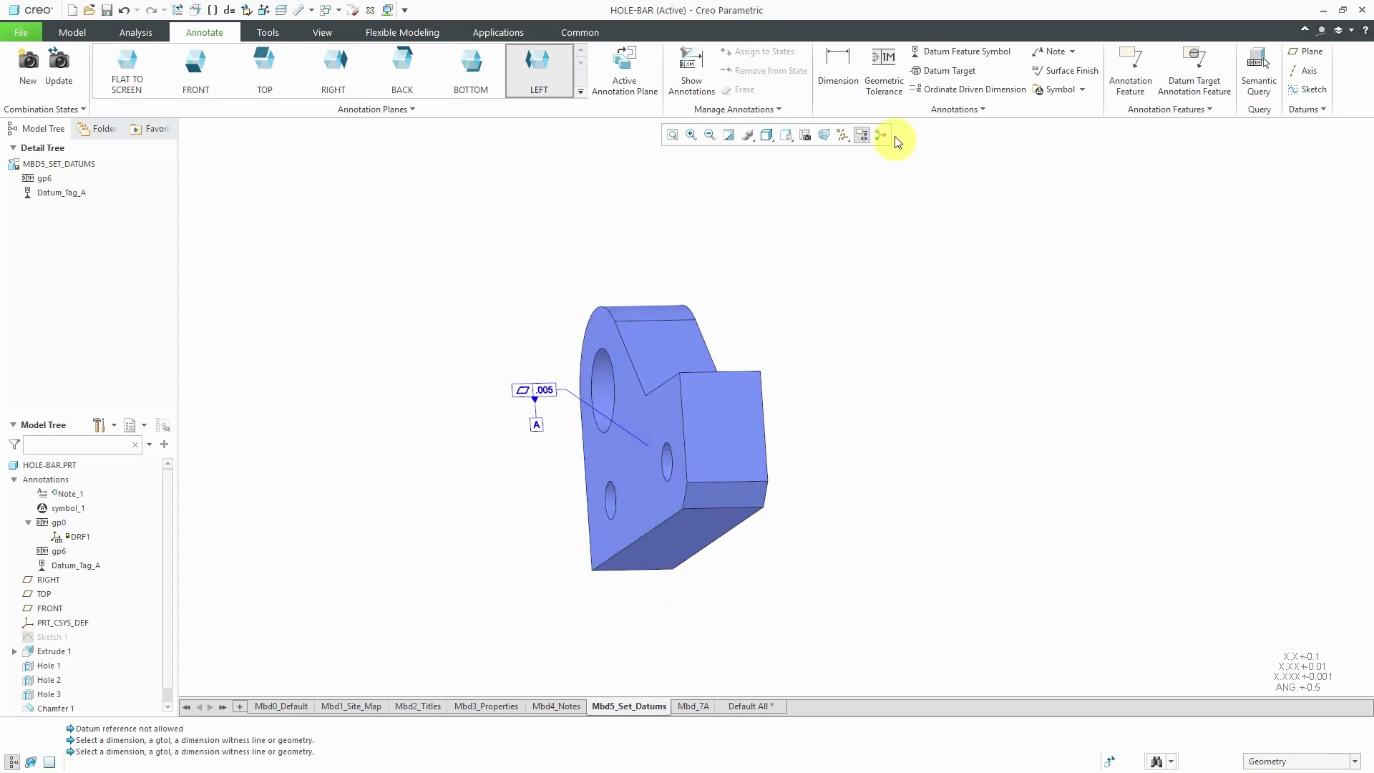
click(884, 75)
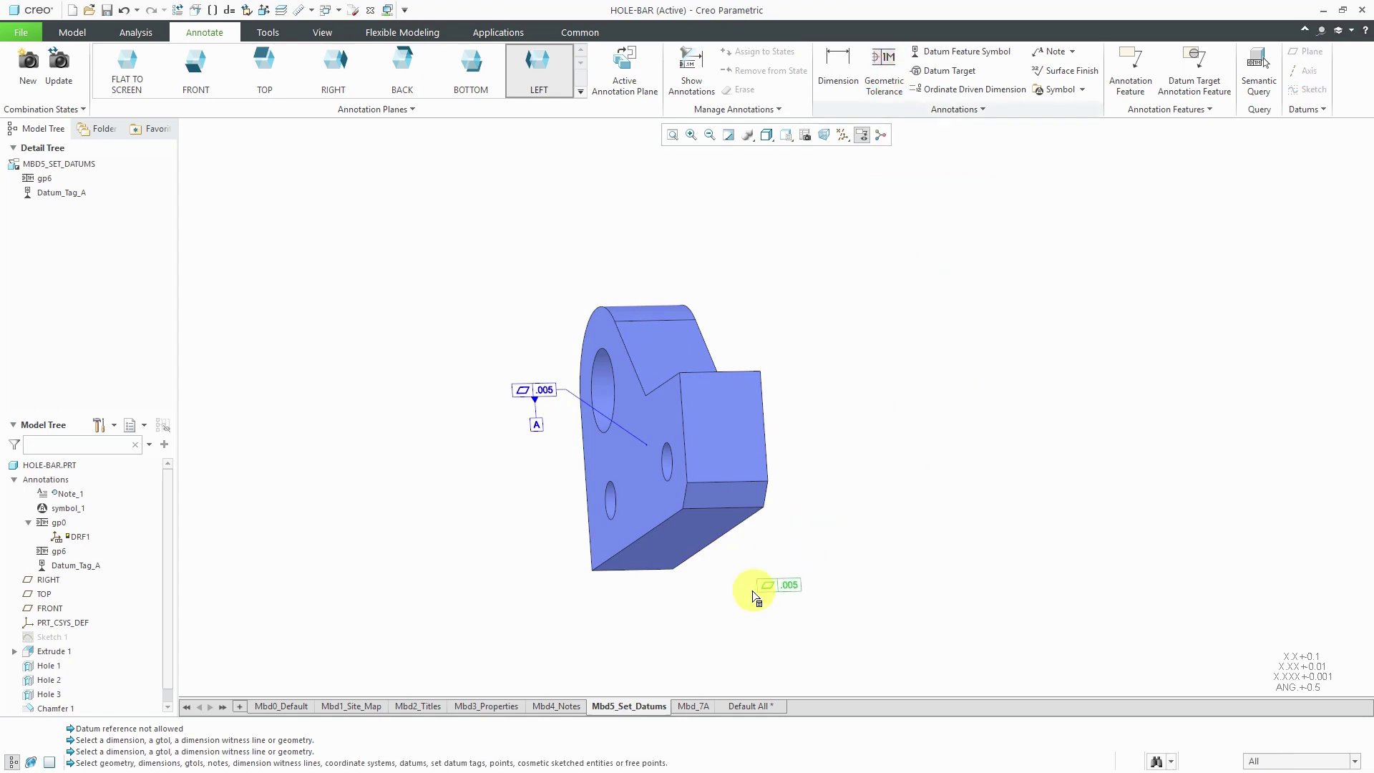
click(677, 535)
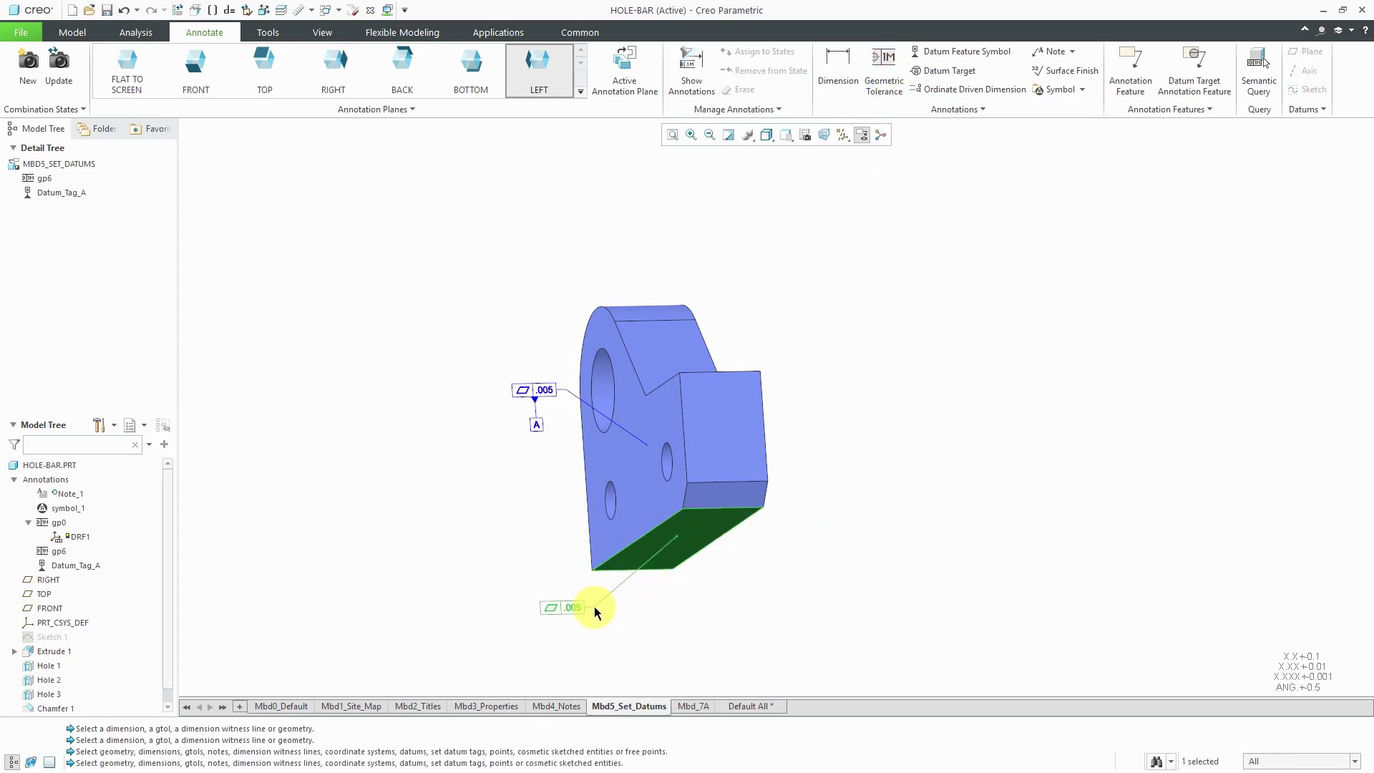
middle_click(594, 605)
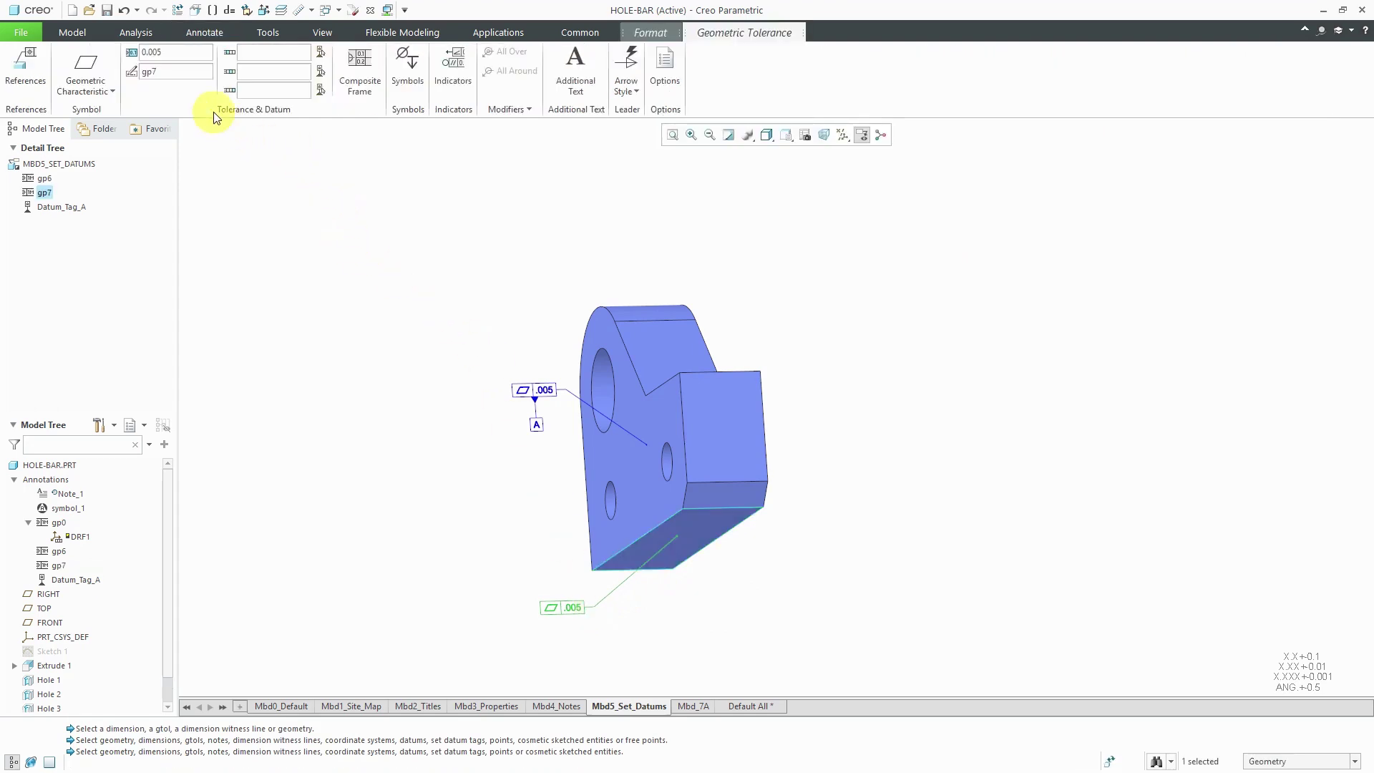
Change the bottom face tolerance to Perpendicularity and assign datum A as its primary datum reference.
click(106, 91)
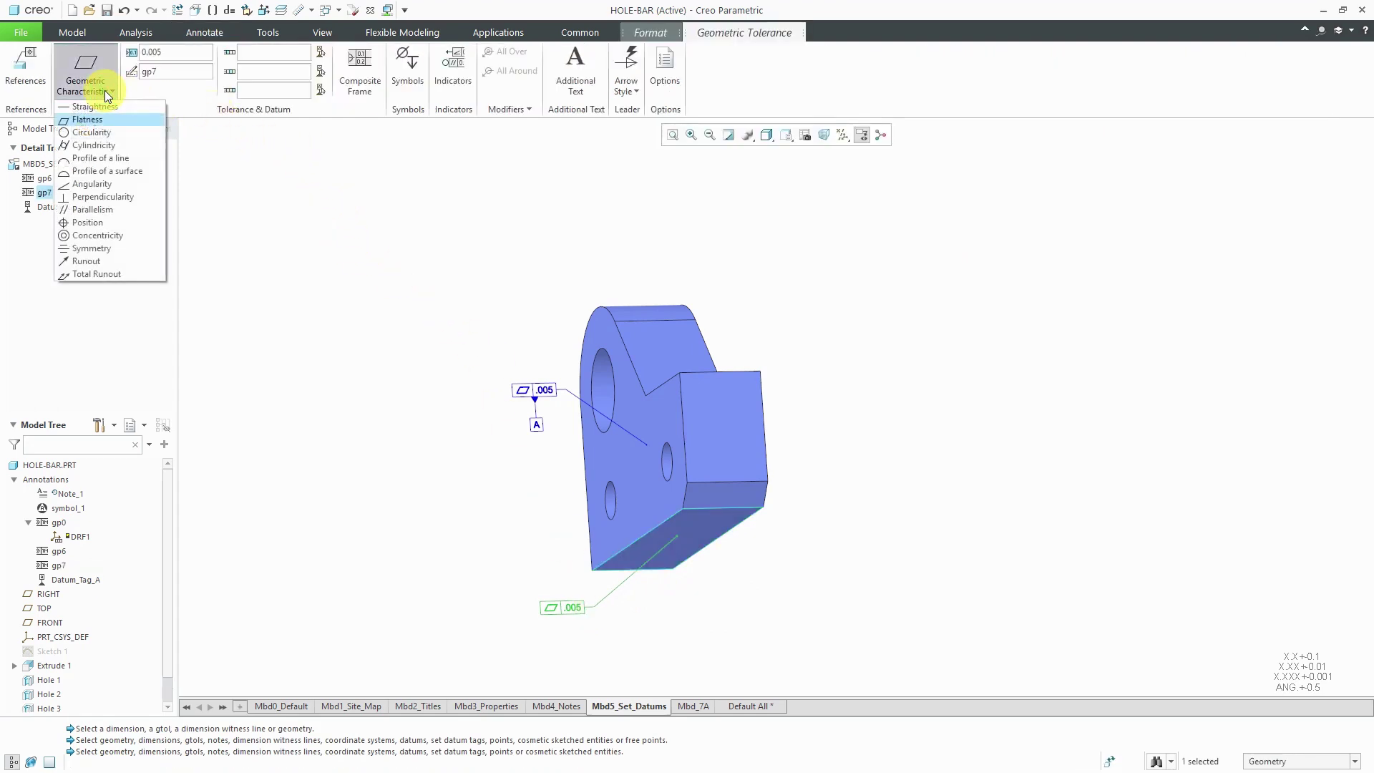
click(93, 199)
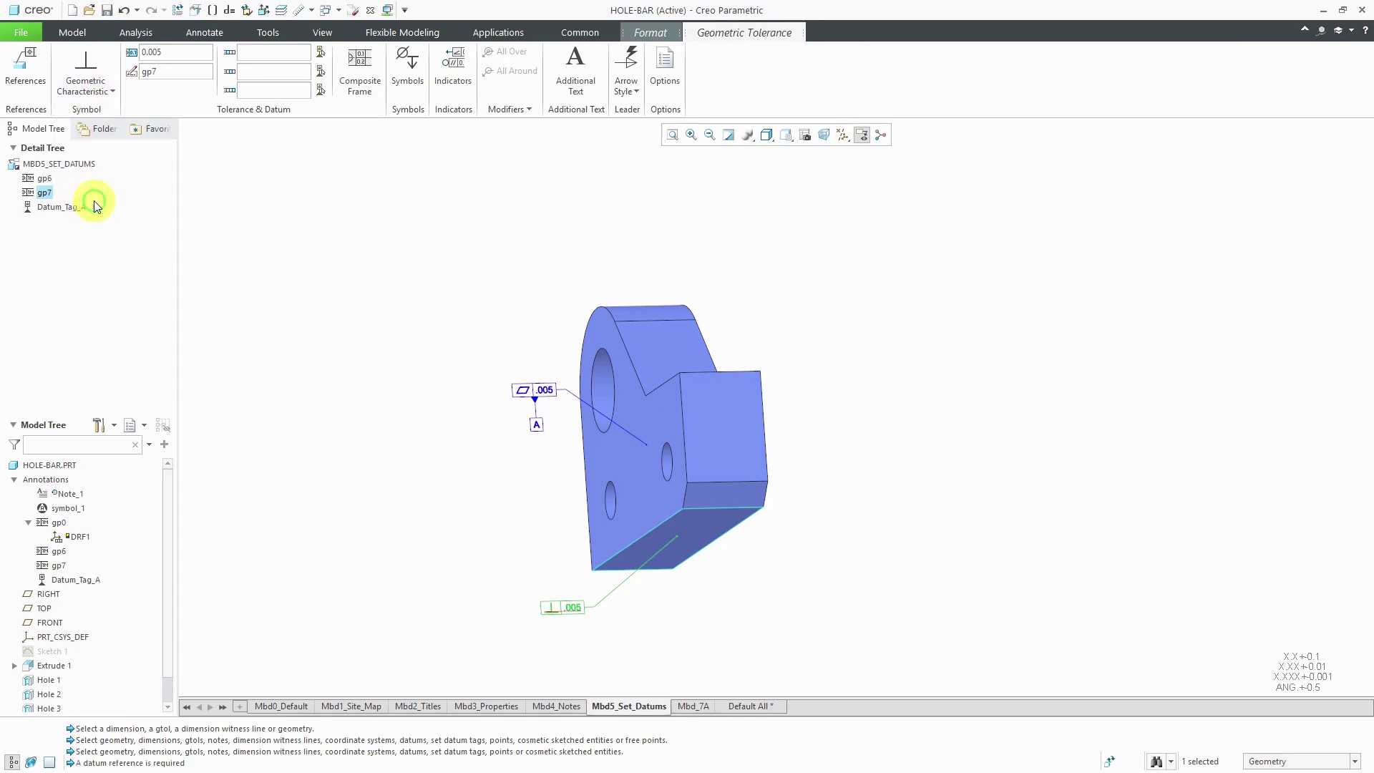
click(320, 53)
click(537, 427)
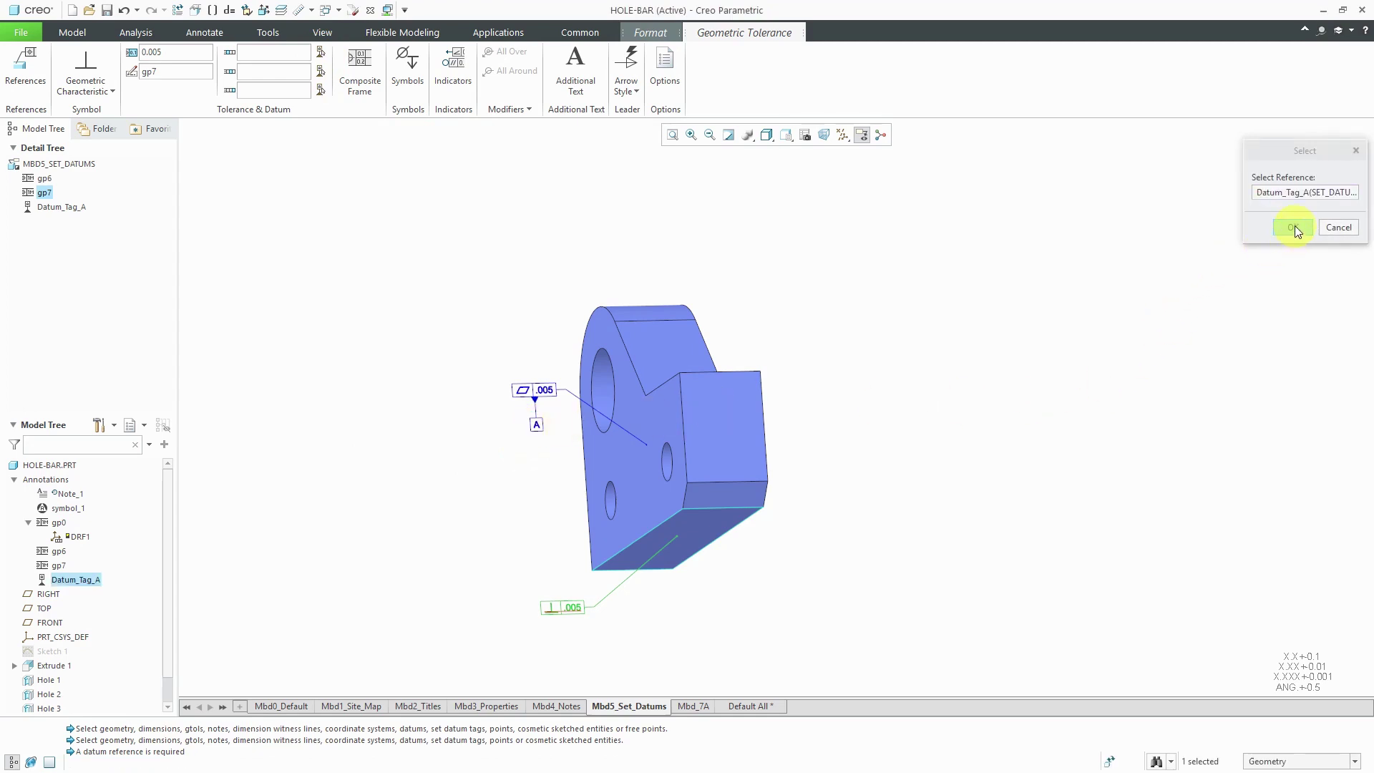
click(1294, 227)
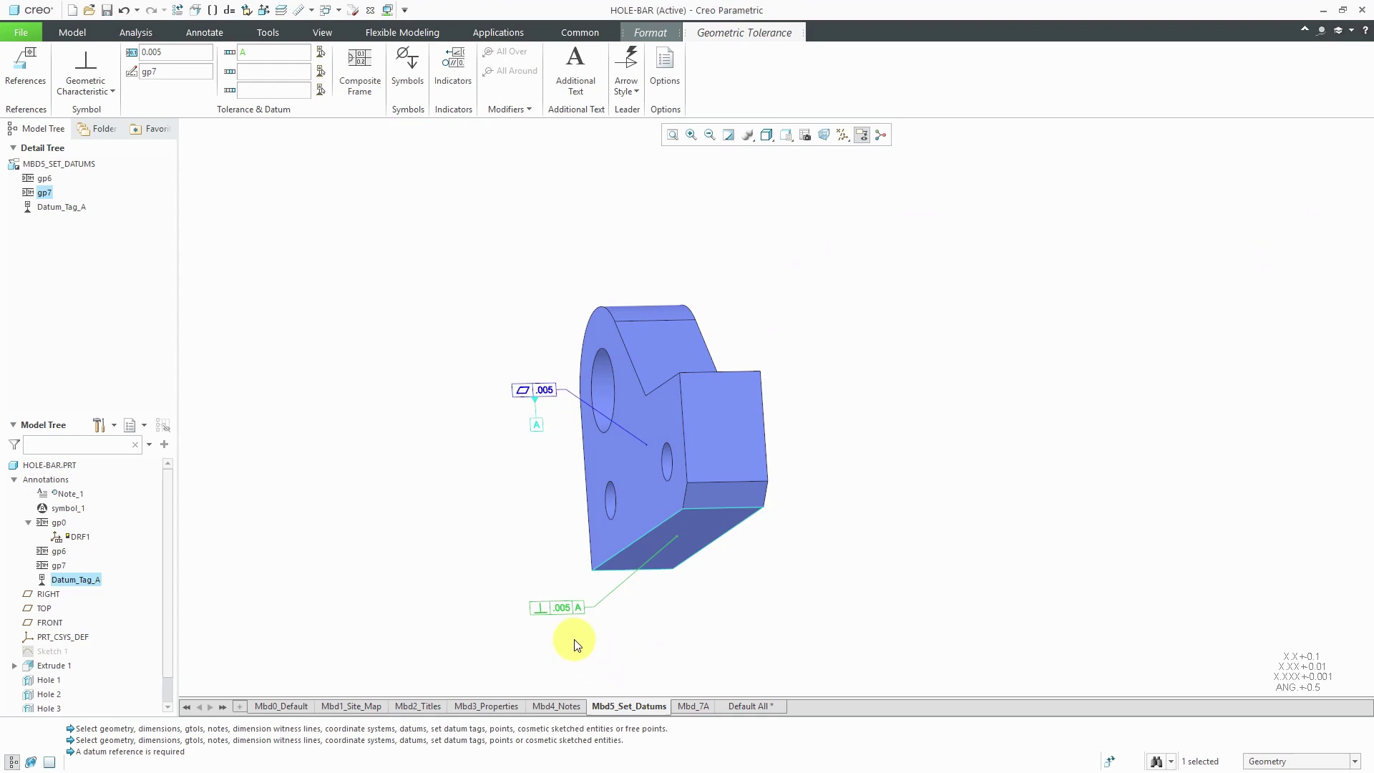
click(842, 361)
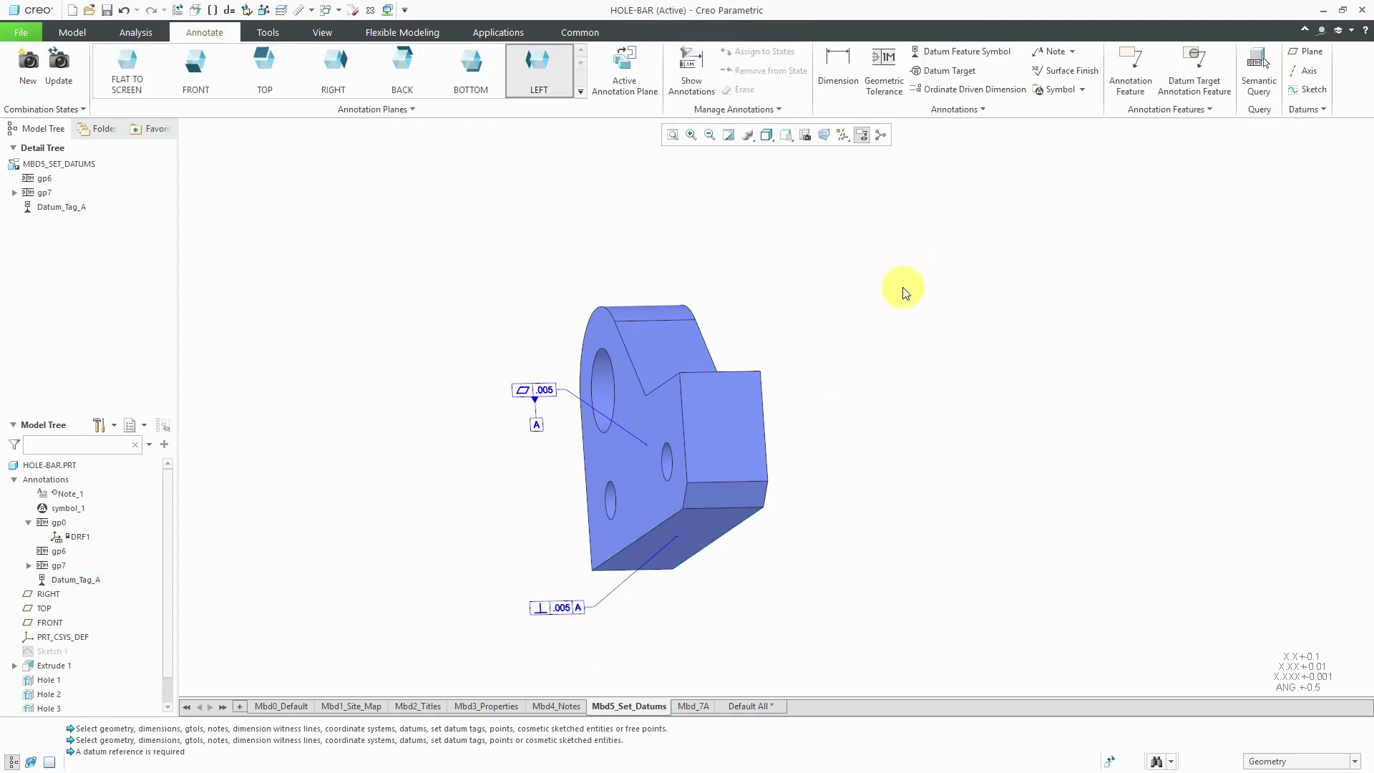
Attach a straight datum feature symbol to the underside of the perpendicularity tolerance frame.
click(952, 54)
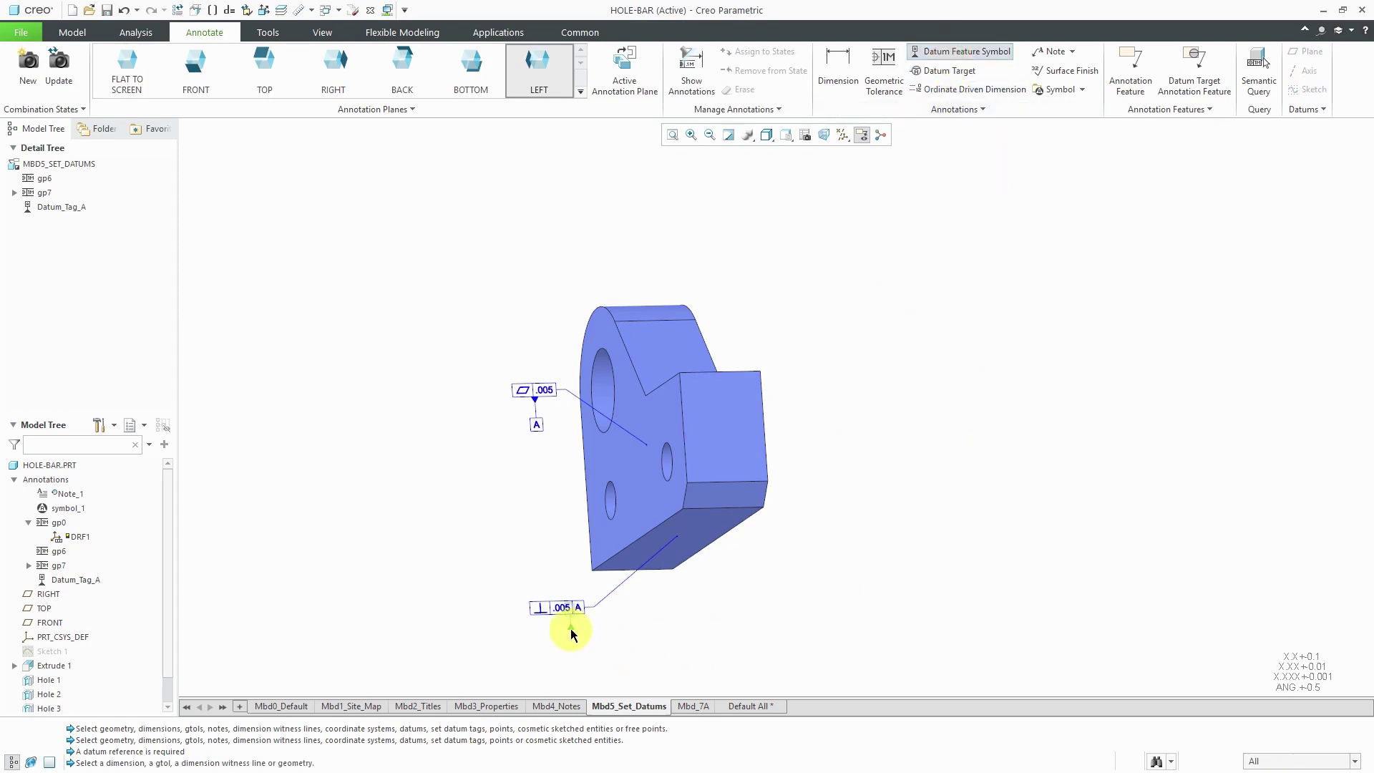
click(561, 608)
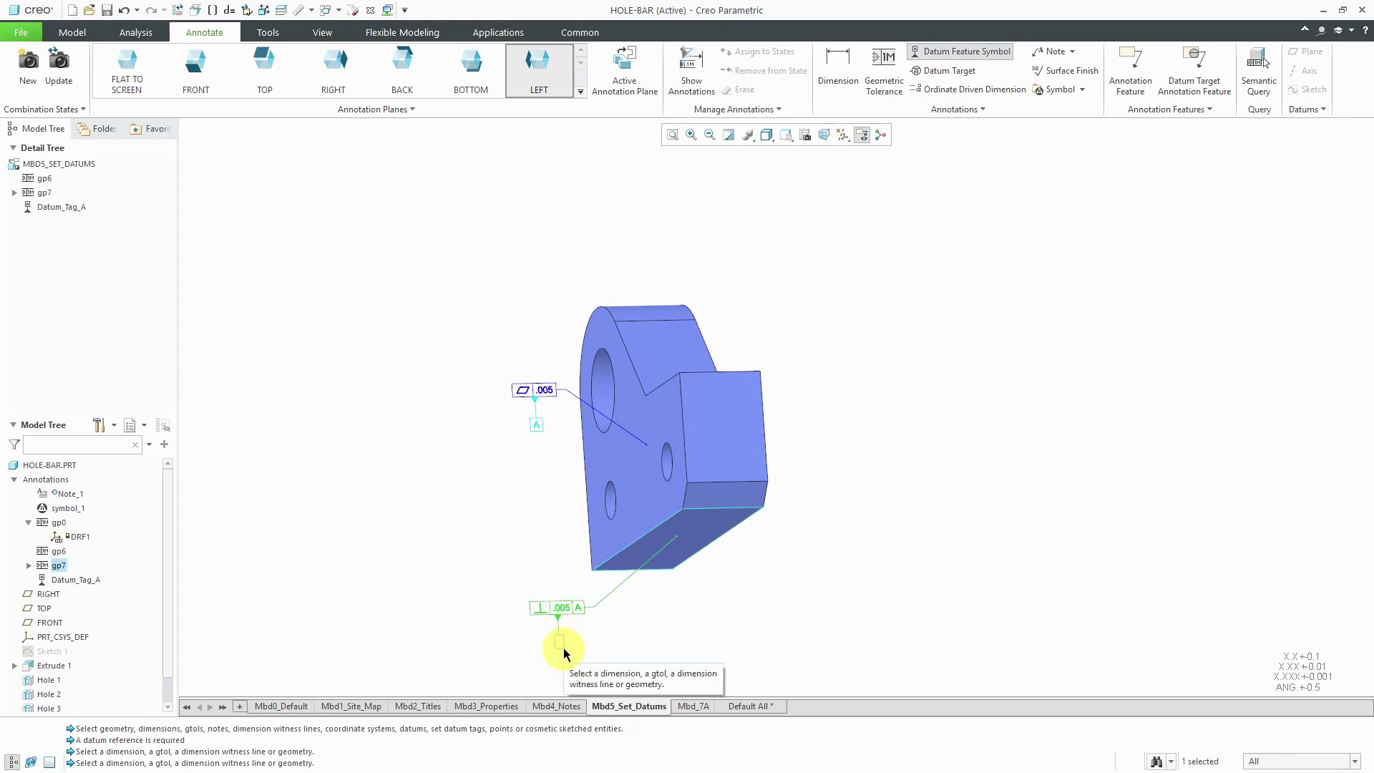
middle_click(564, 647)
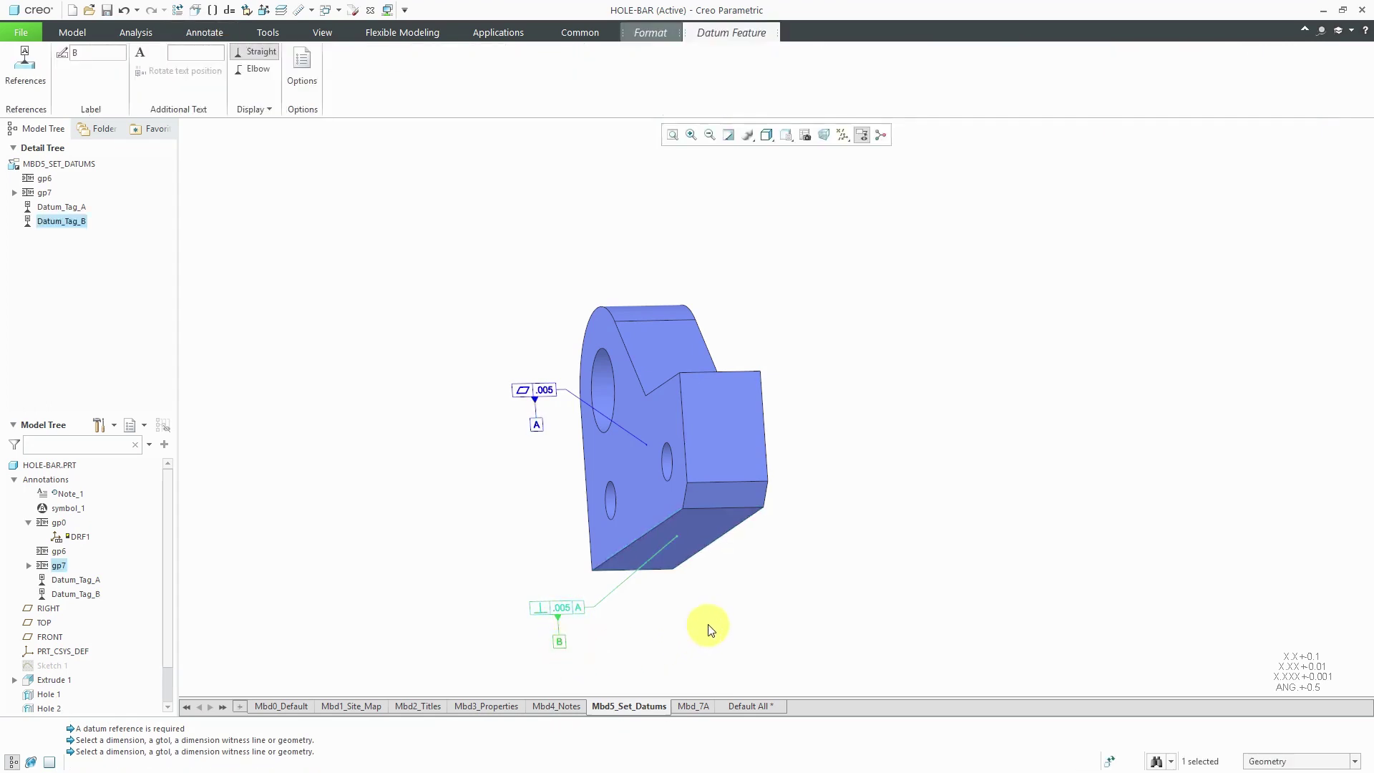
middle_click(705, 631)
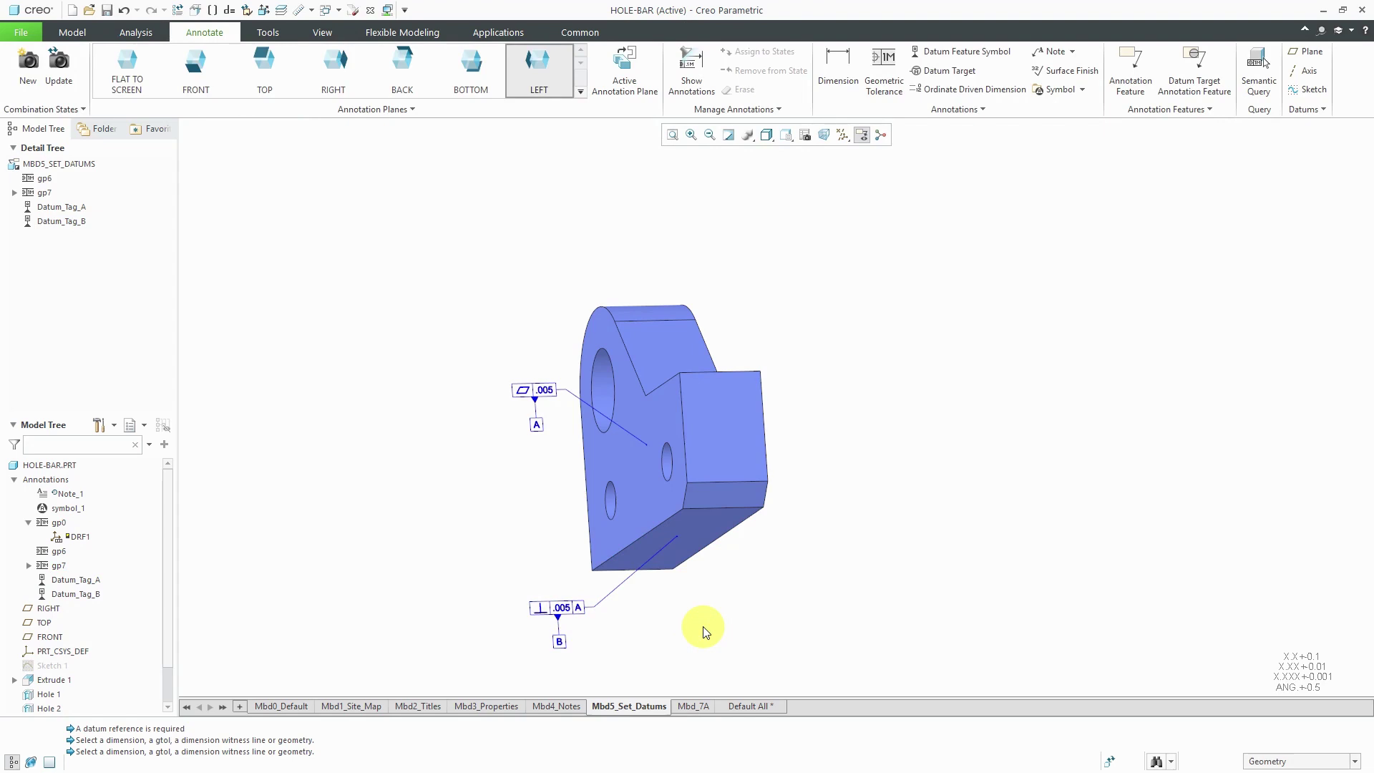
Place a third geometric tolerance with a leader on the small end face, using the BACK annotation plane and setting its frame beside the part.
mouse_move(705, 631)
middle_down()
mouse_move(727, 646)
mouse_move(706, 629)
mouse_move(708, 649)
middle_up()
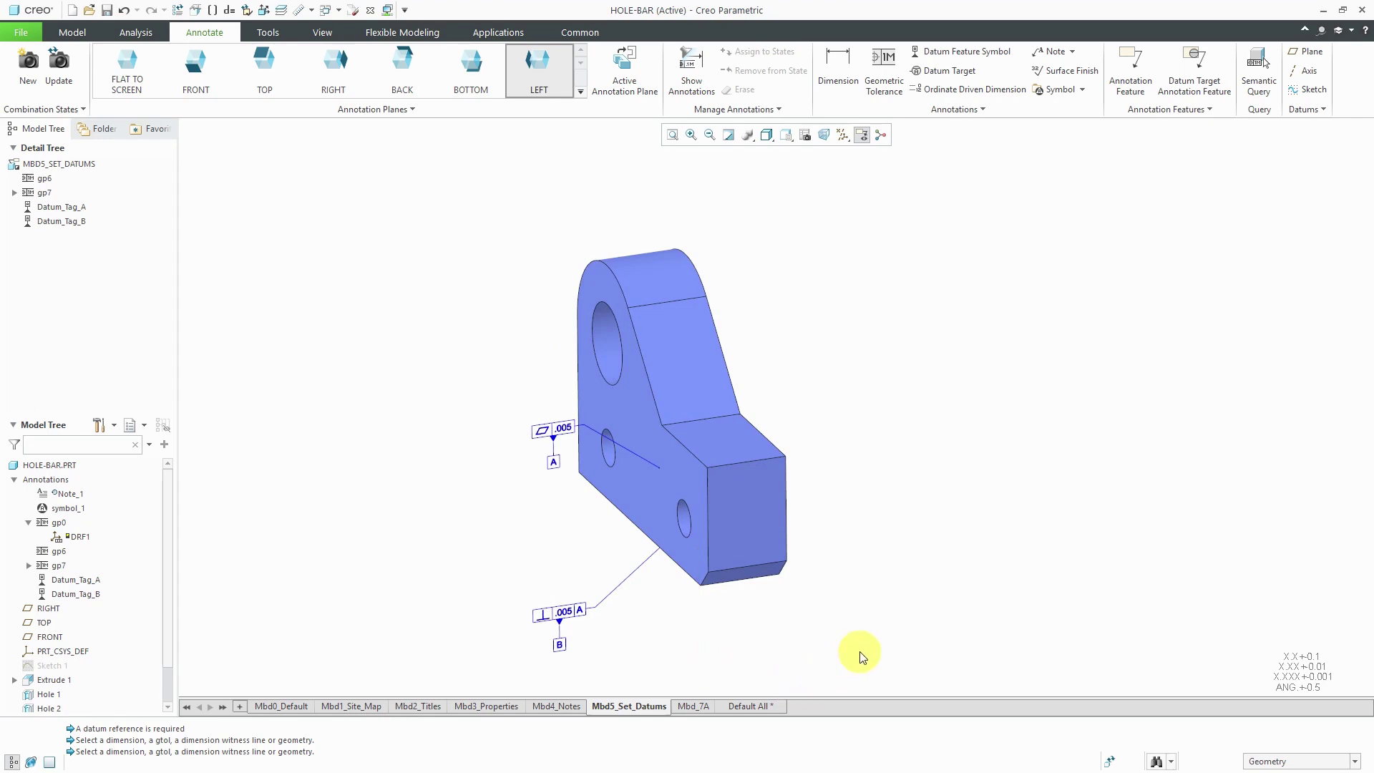
middle_drag(794, 552, 830, 547)
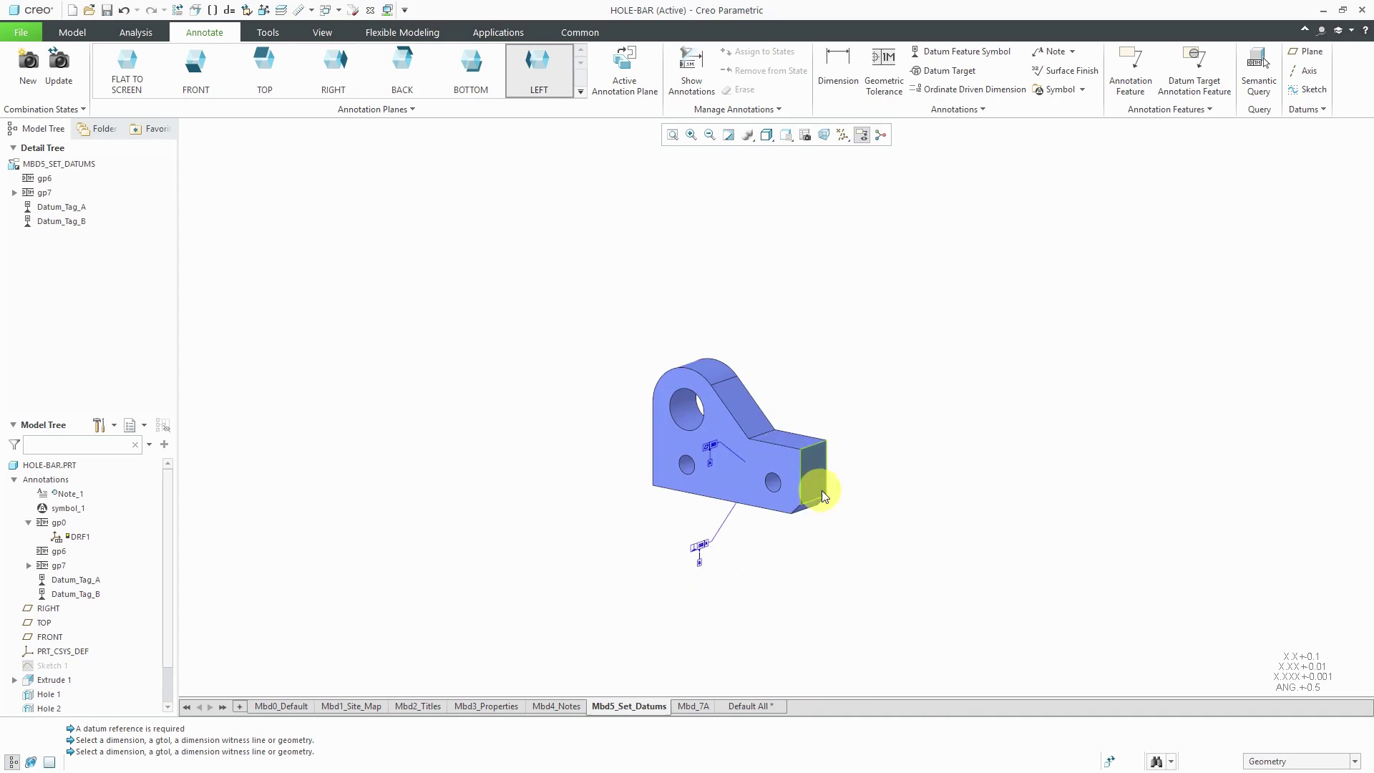
mouse_move(821, 491)
middle_down()
mouse_move(841, 481)
mouse_move(826, 499)
middle_up()
scroll(827, 500, down, 2)
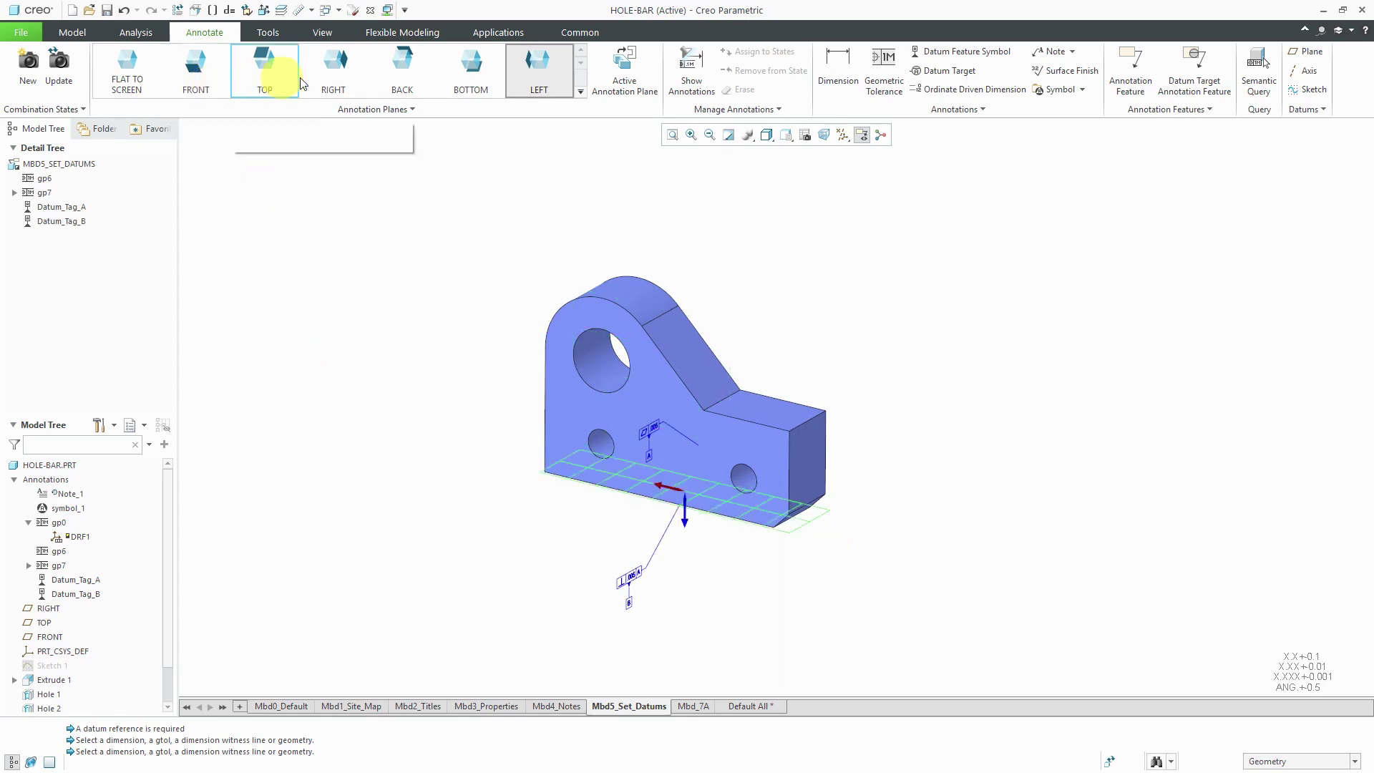
click(405, 74)
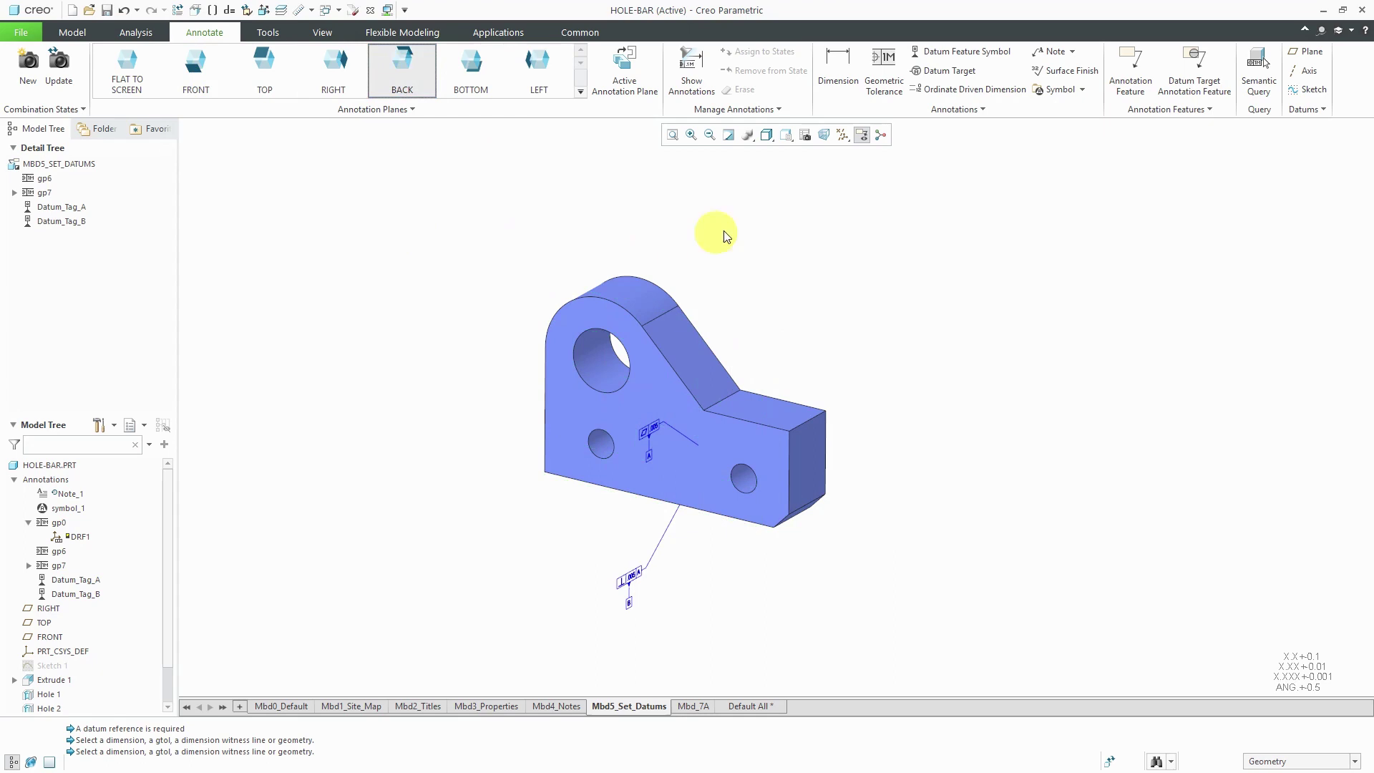
click(887, 74)
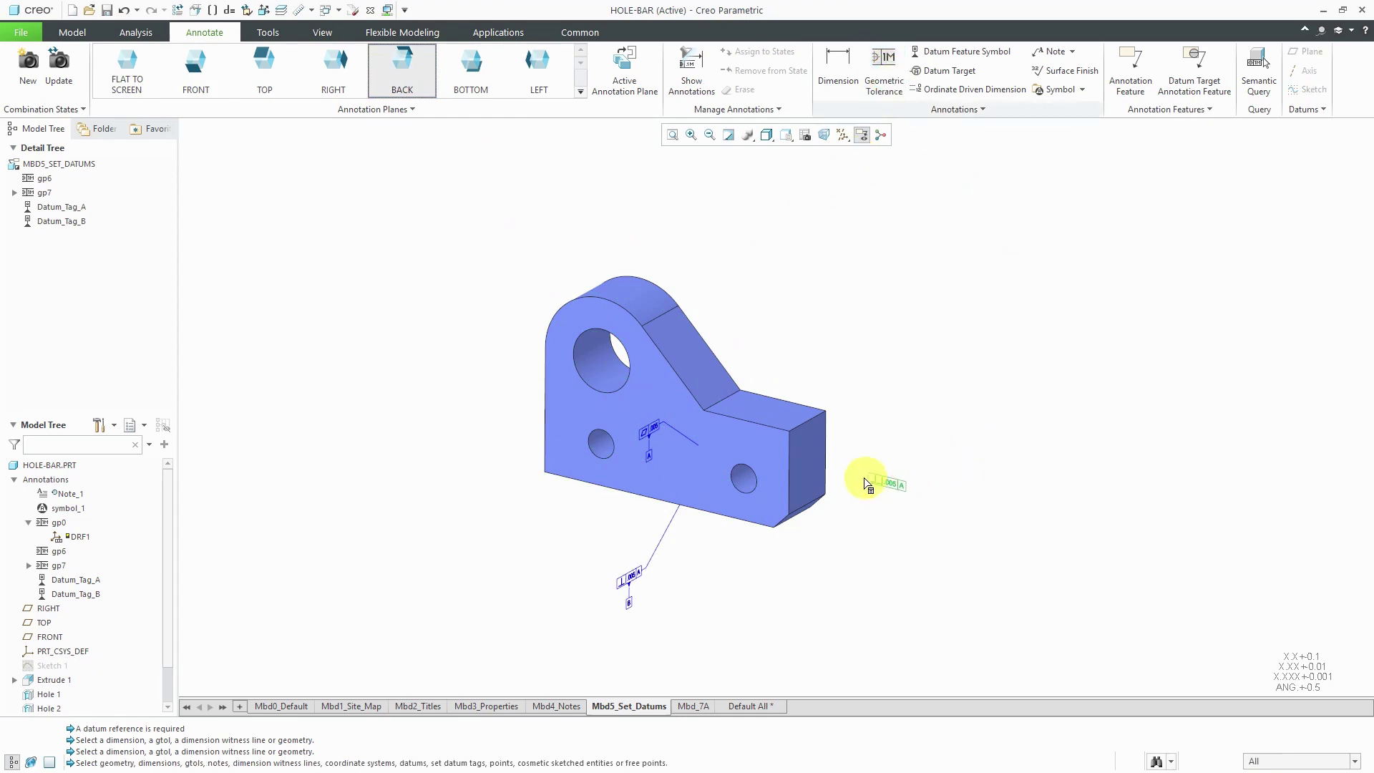
click(812, 457)
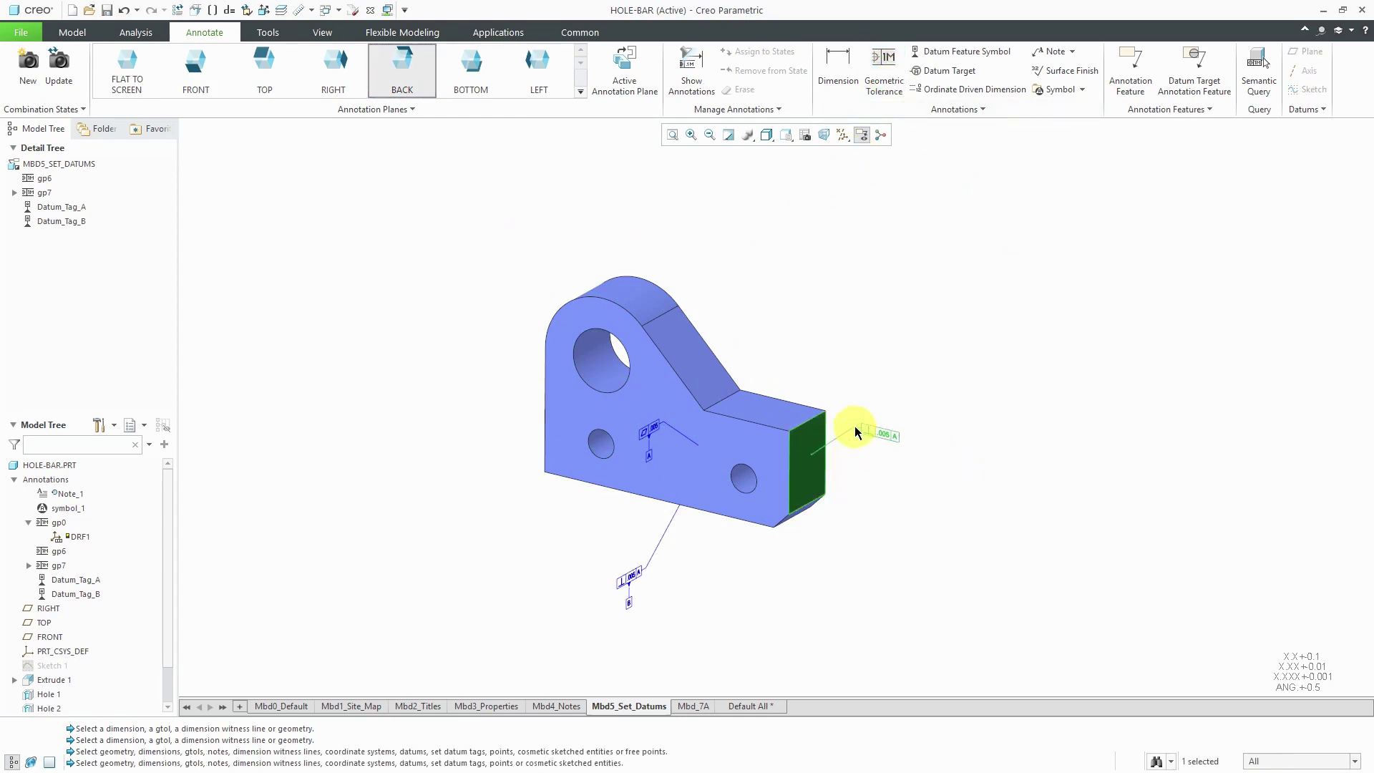
middle_click(851, 407)
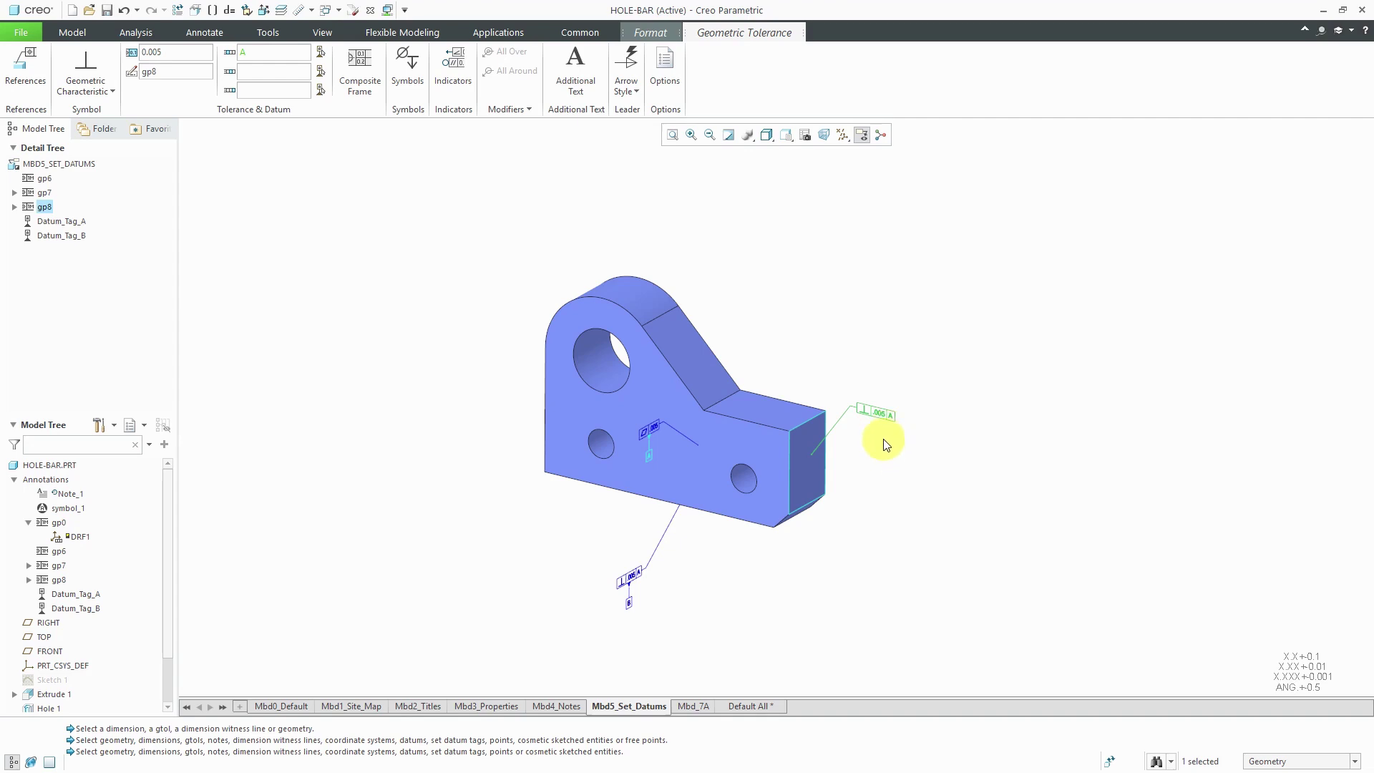
Assign datum B as the secondary datum reference of the end face's perpendicularity tolerance.
scroll(883, 443, up, 2)
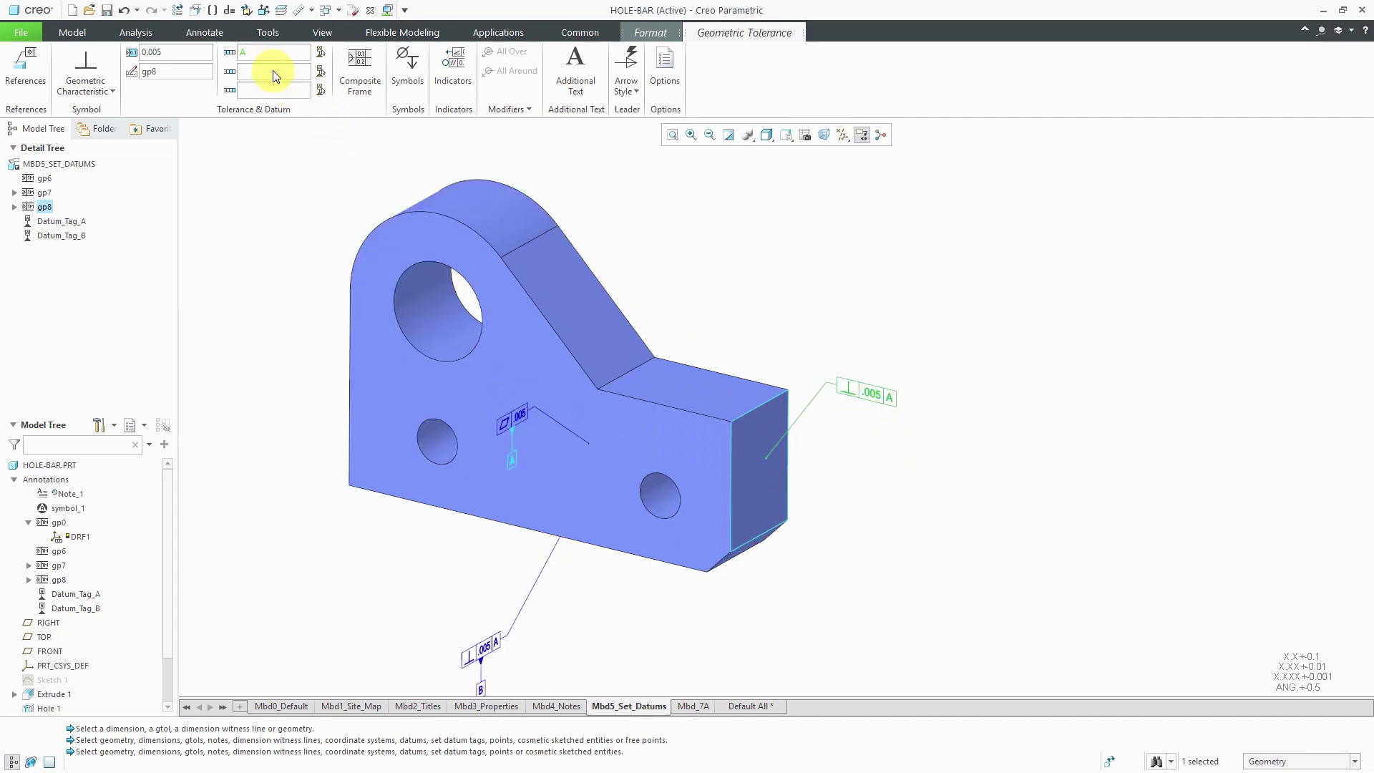
click(322, 71)
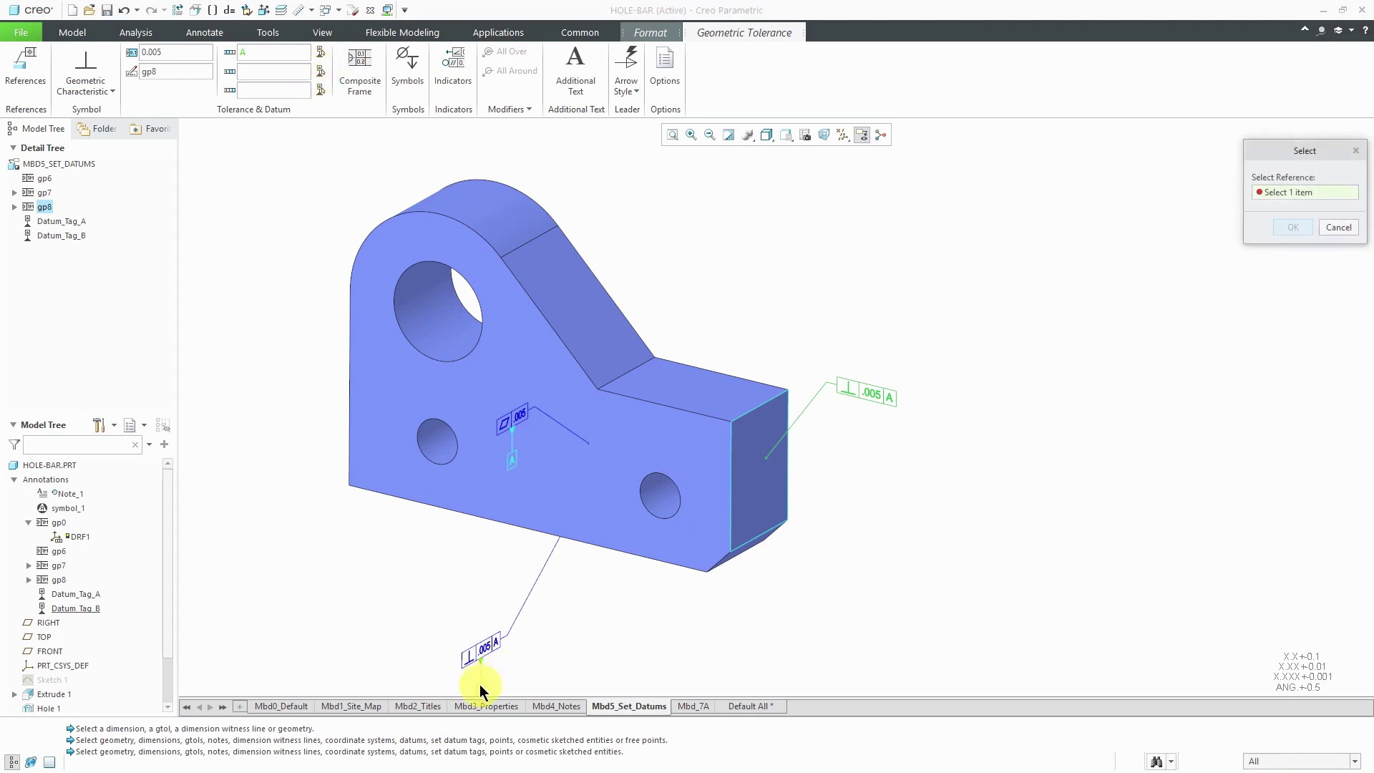
click(480, 689)
click(1282, 228)
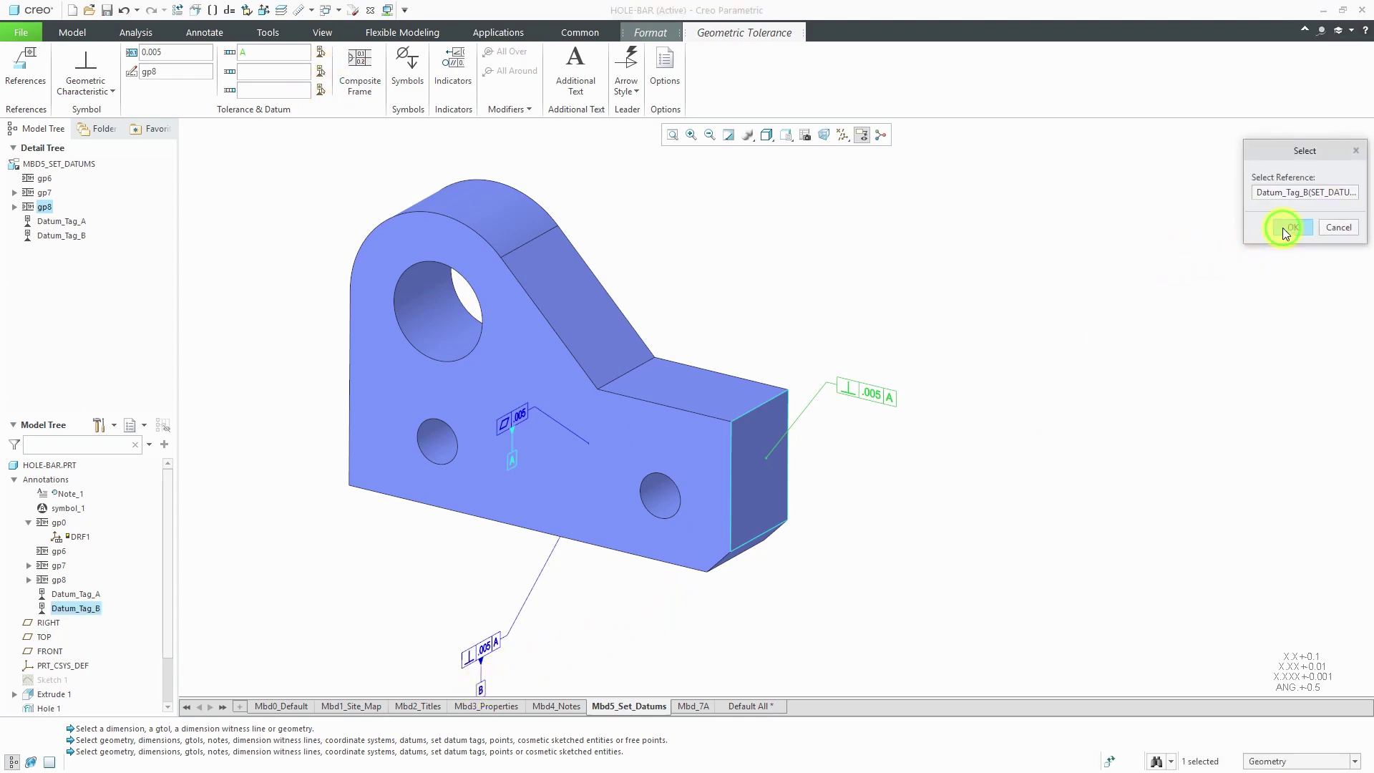
click(830, 230)
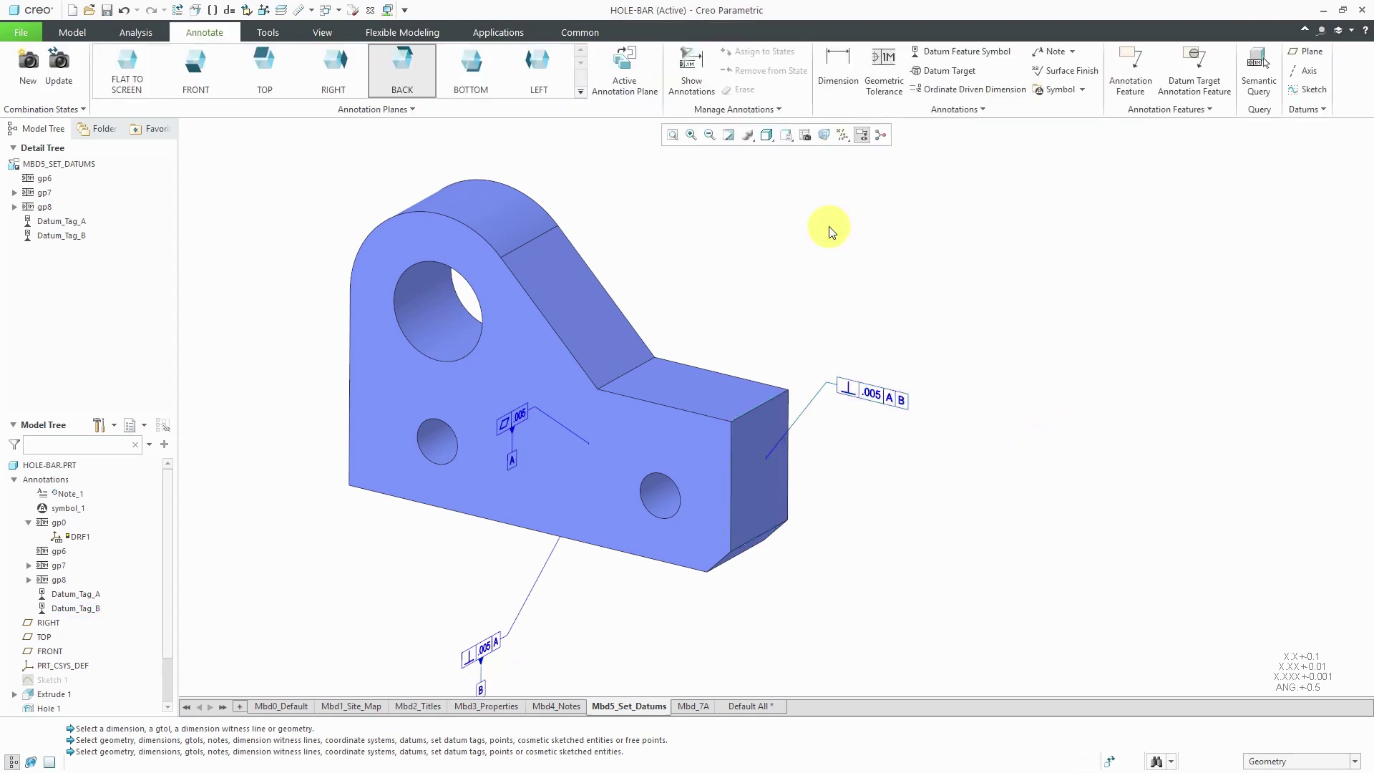
Attach a straight datum feature symbol to the underside of the end face's perpendicularity tolerance frame.
click(984, 60)
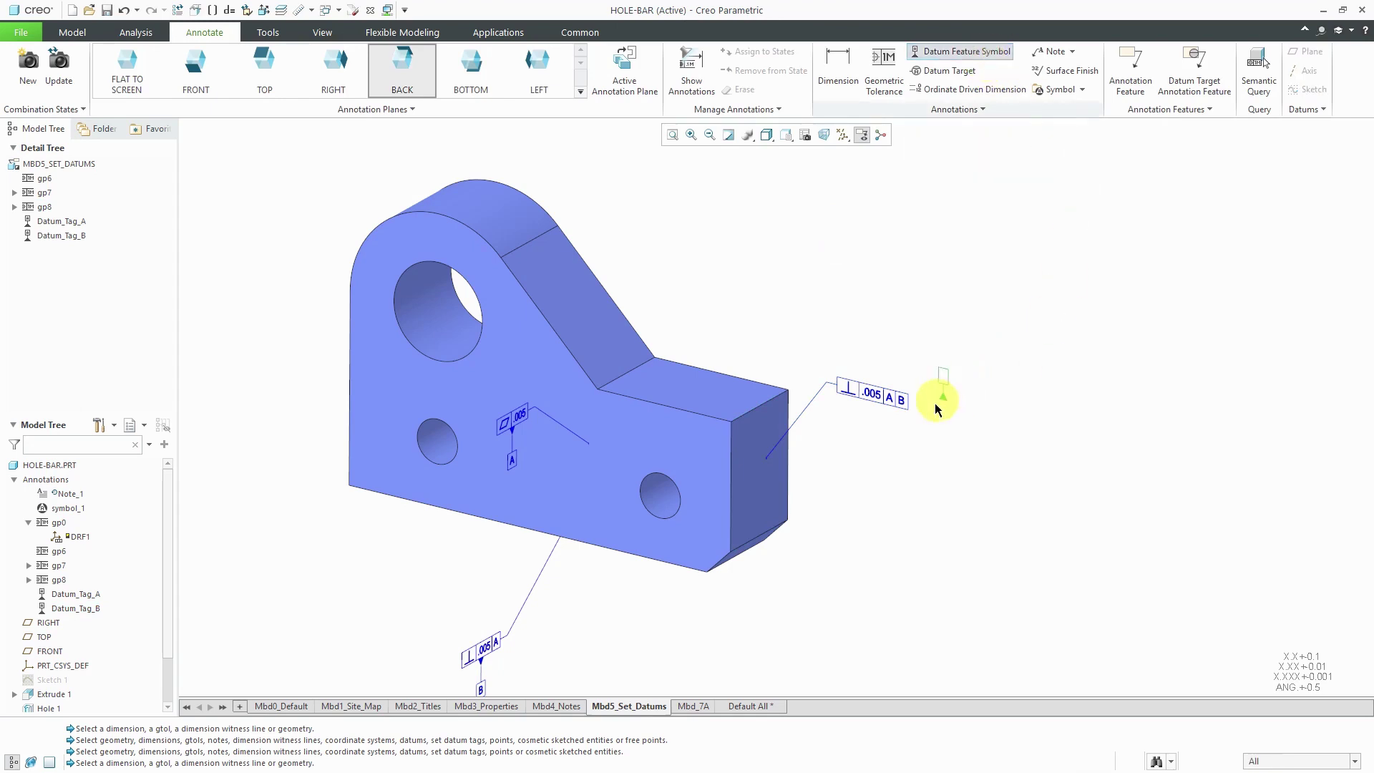
click(878, 396)
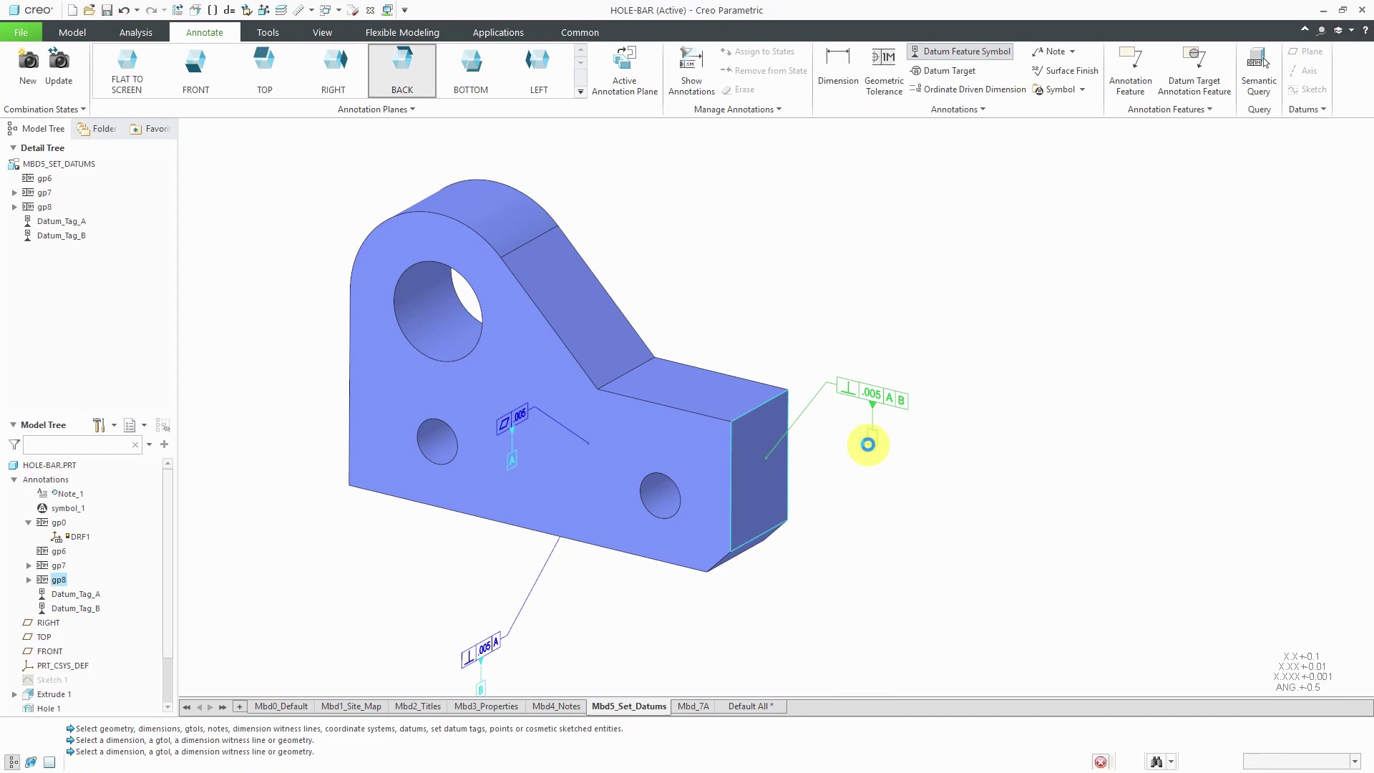
click(868, 445)
middle_click(989, 444)
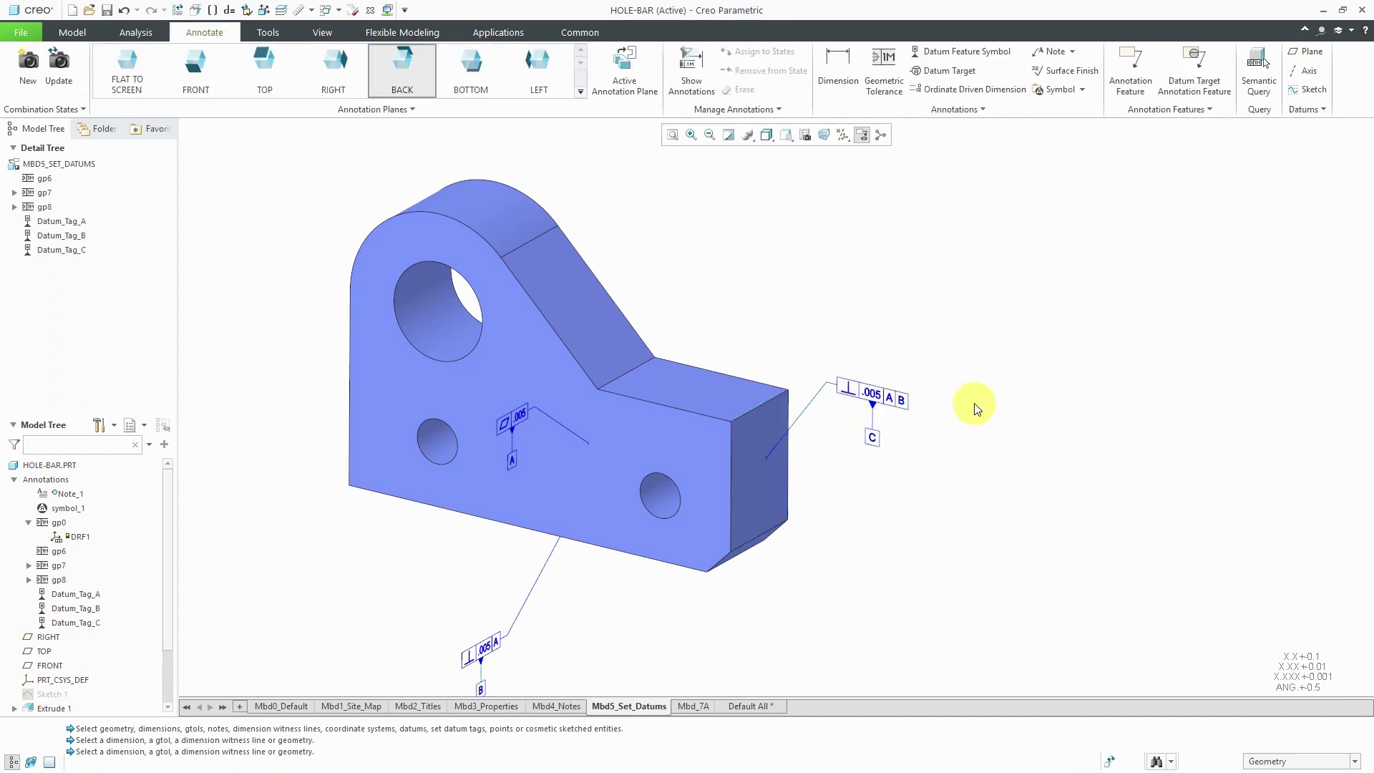
mouse_move(981, 346)
middle_down()
mouse_move(907, 331)
mouse_move(948, 348)
mouse_move(954, 325)
mouse_move(952, 348)
middle_up()
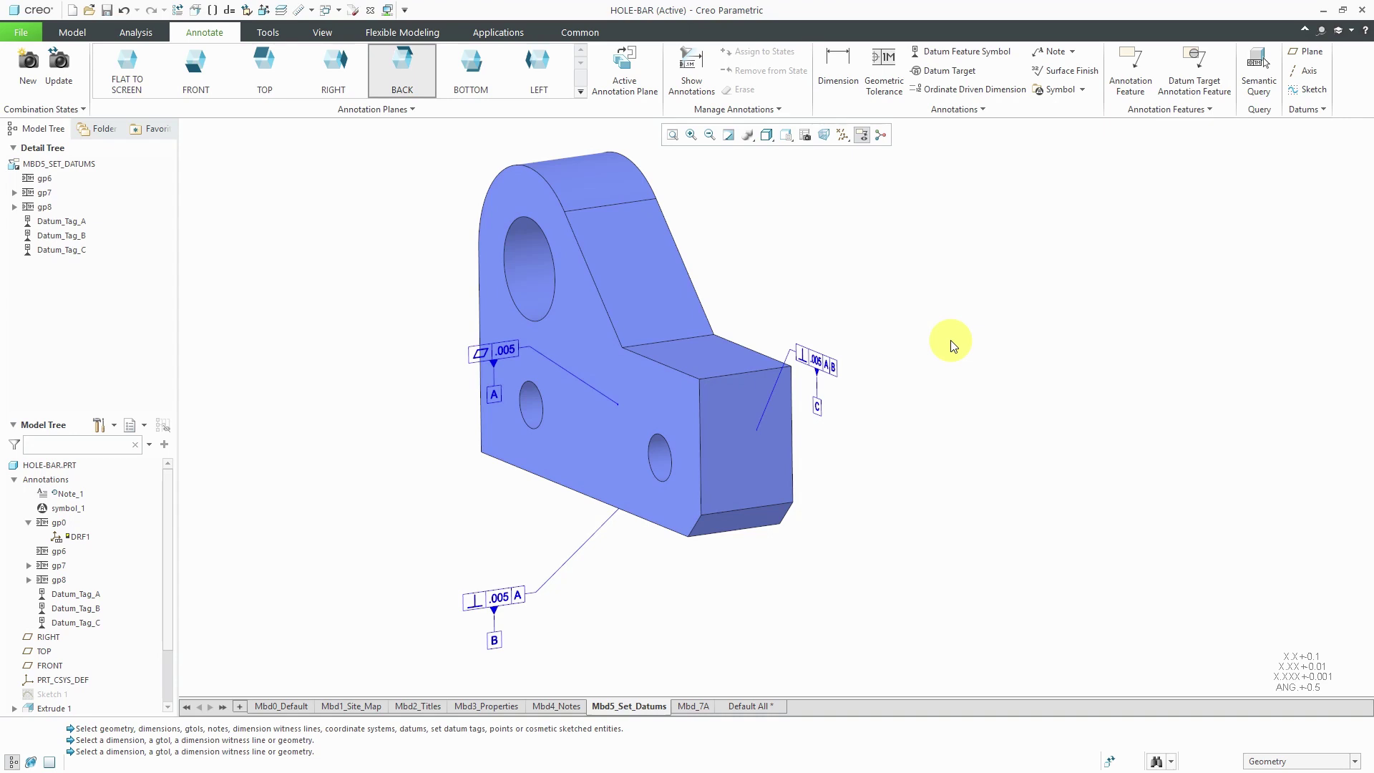
Move the flatness tolerance frame in Mbd5_Set_Datums clear of the part, beside the large hole.
click(701, 706)
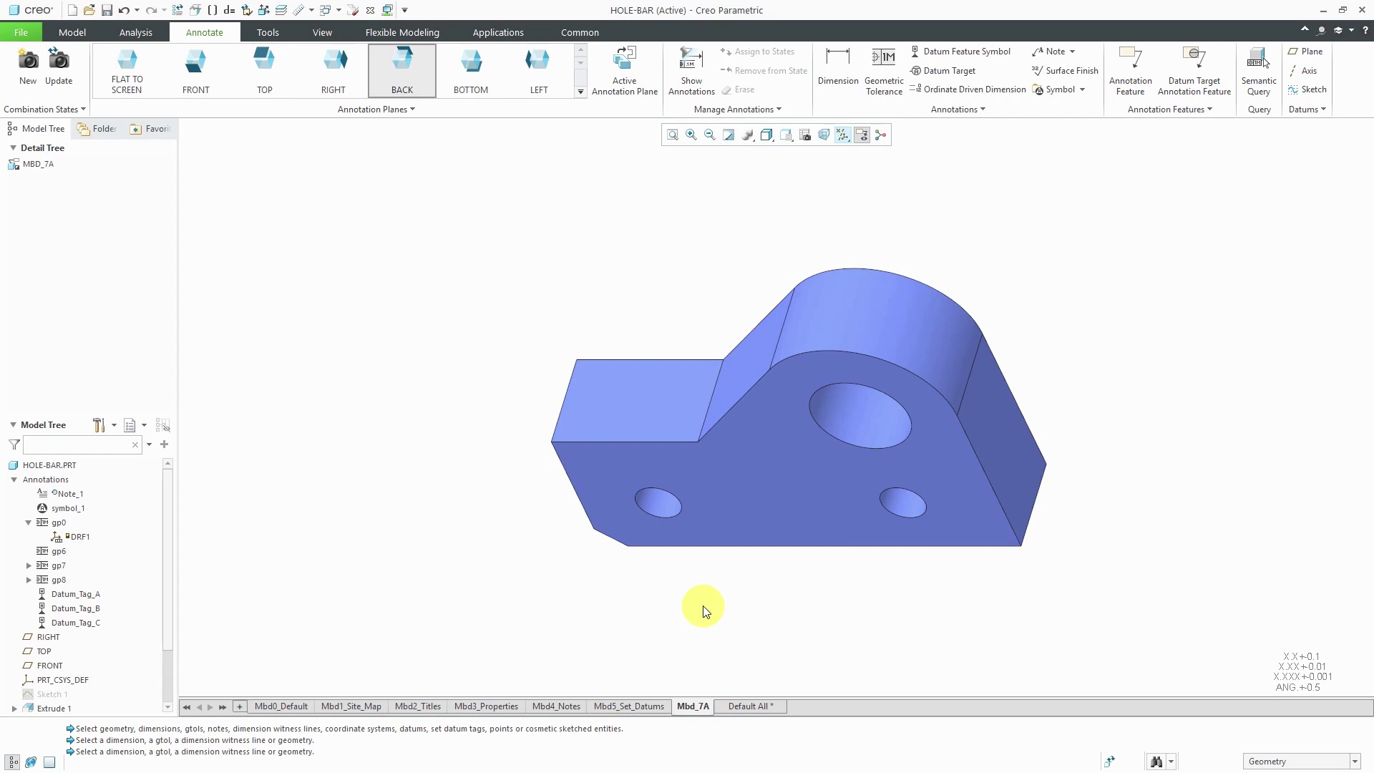
click(640, 704)
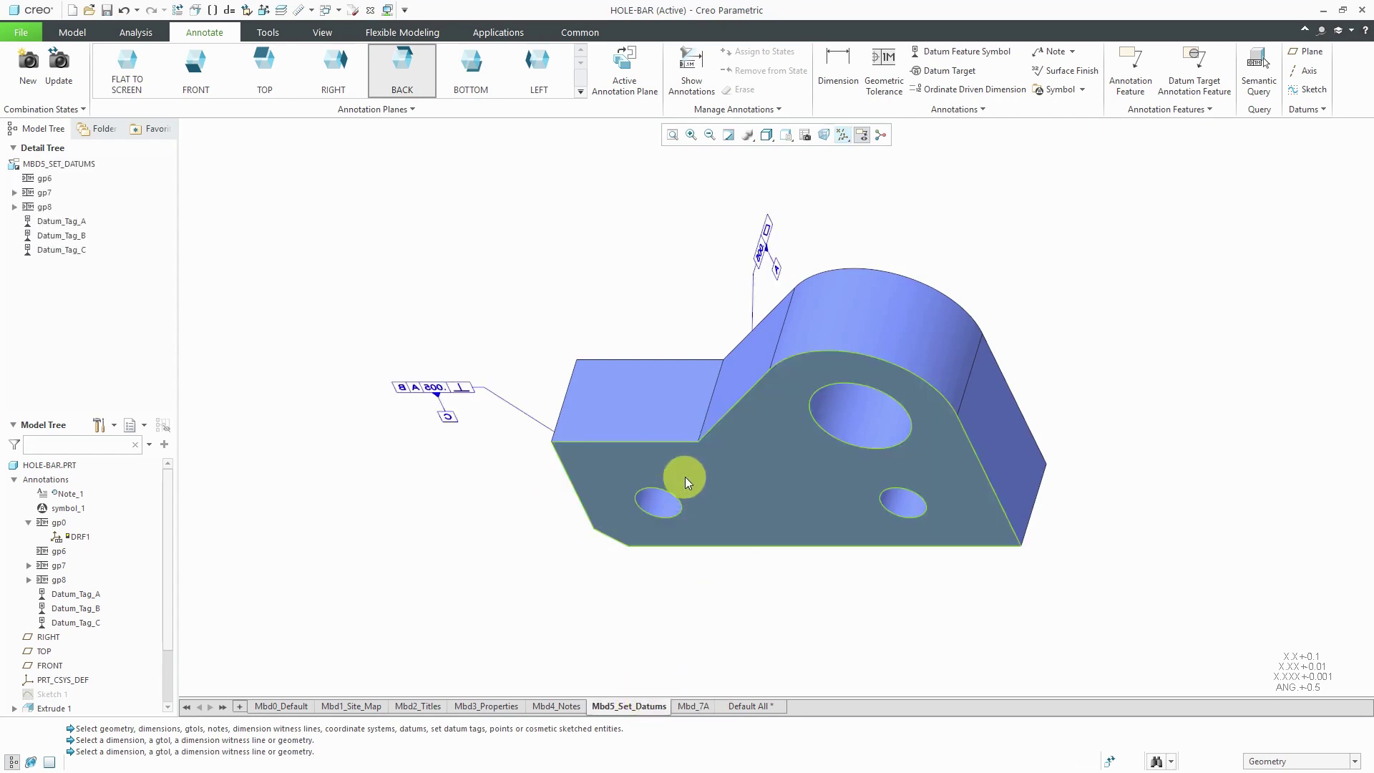
mouse_move(694, 467)
middle_down()
mouse_move(777, 419)
mouse_move(868, 427)
mouse_move(898, 462)
mouse_move(844, 450)
mouse_move(868, 423)
mouse_move(881, 449)
middle_up()
scroll(803, 527, up, 3)
mouse_move(803, 527)
middle_down()
mouse_move(839, 500)
mouse_move(796, 512)
middle_up()
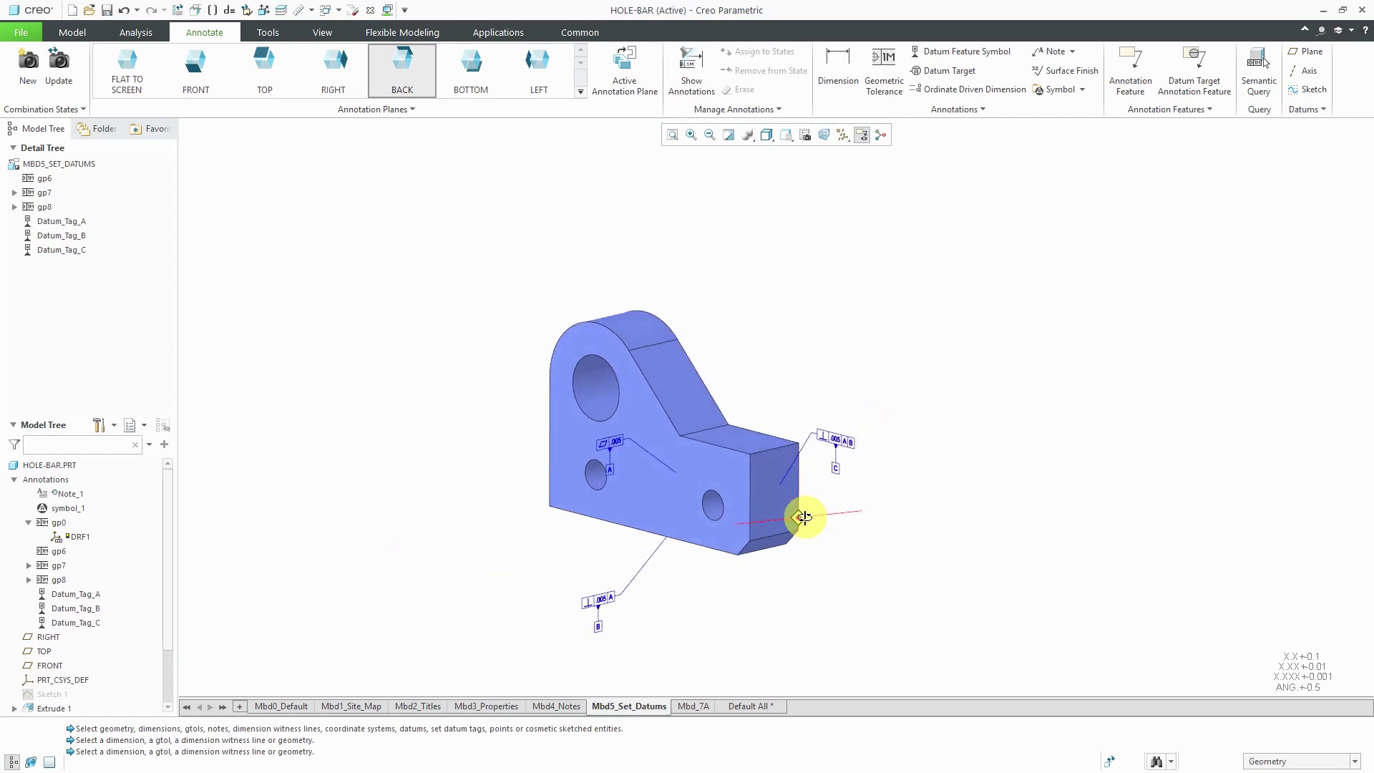
click(613, 442)
drag(613, 442, 520, 382)
click(561, 575)
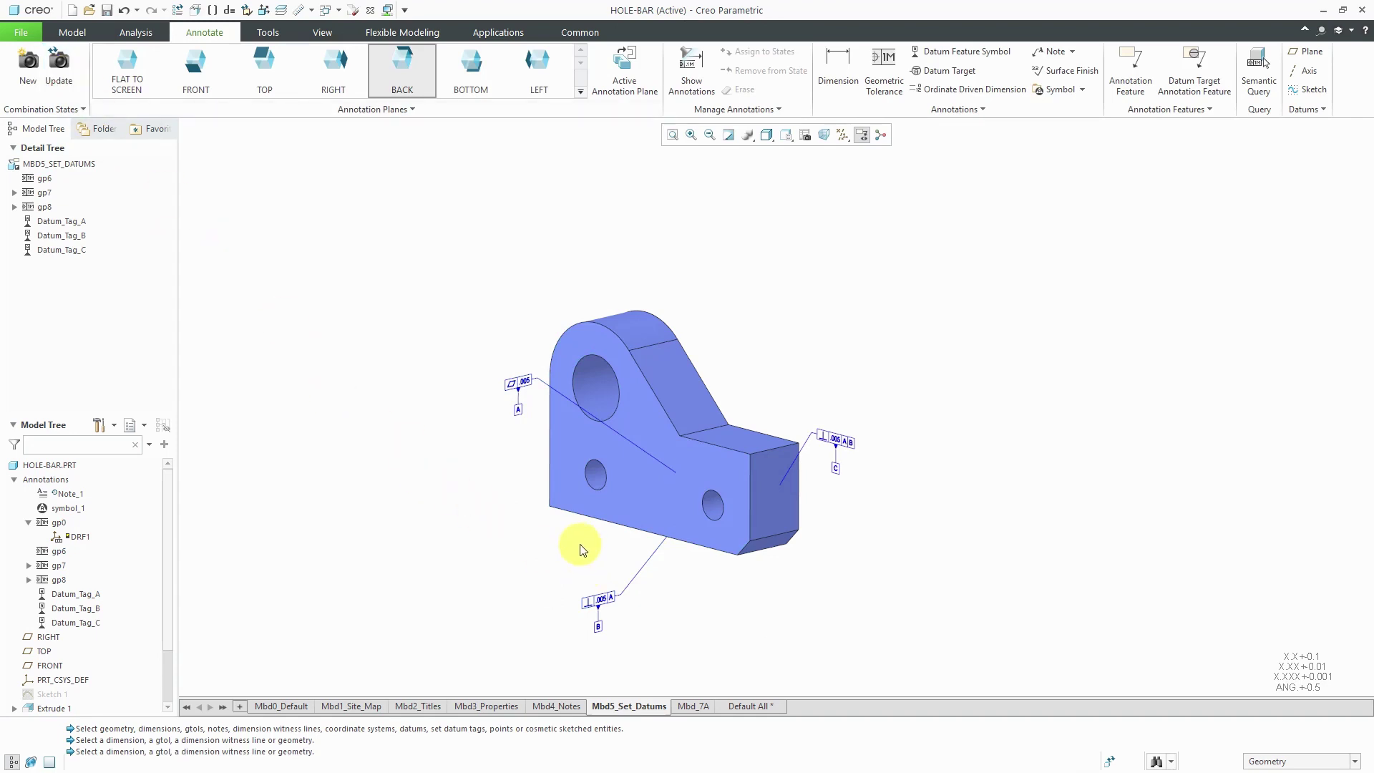
Update the Mbd5_Set_Datums combination state with an enlarged view showing all three datum annotations.
shift+middle_drag(570, 553, 623, 500)
ctrl+middle_drag(626, 432, 634, 558)
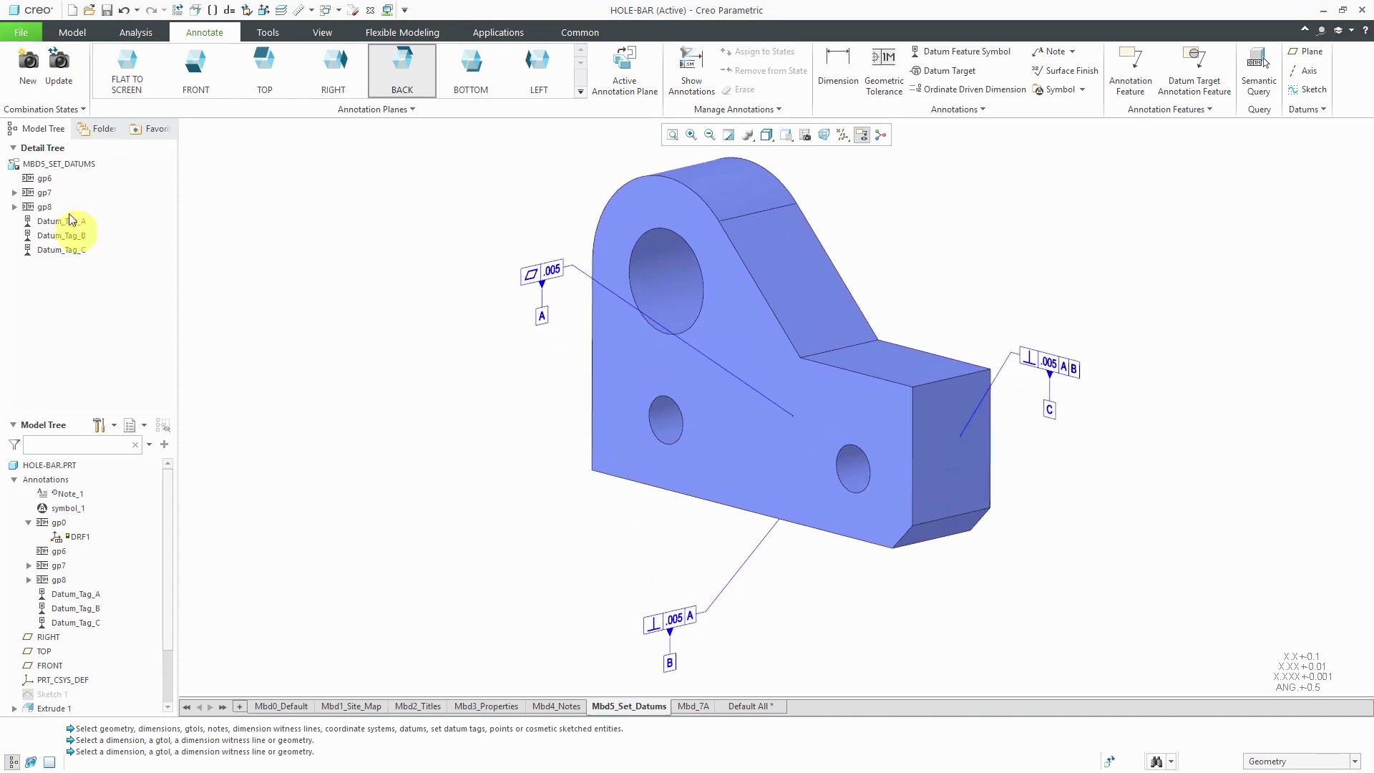
click(60, 81)
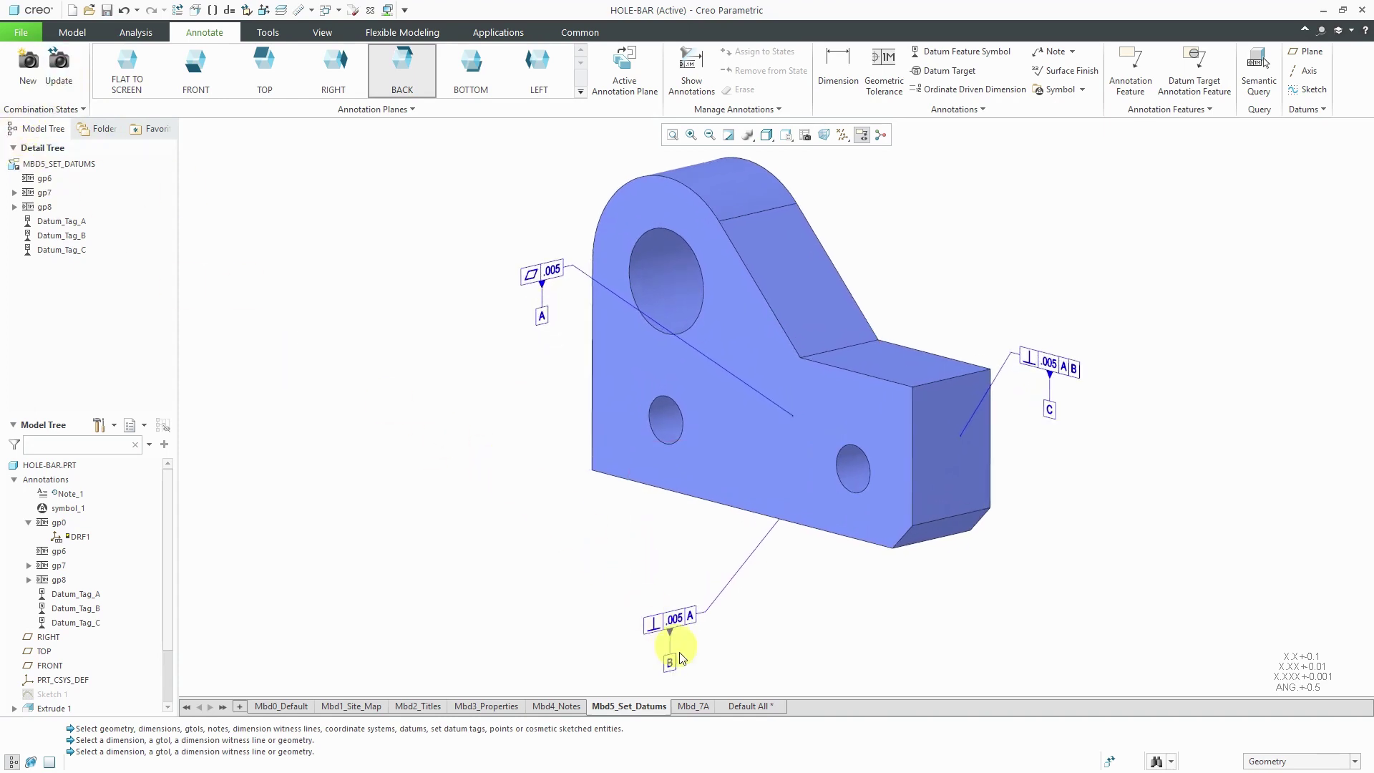
Activate the Mbd_7A combination state and show all driving dimensions of Extrude 1 in it.
click(693, 706)
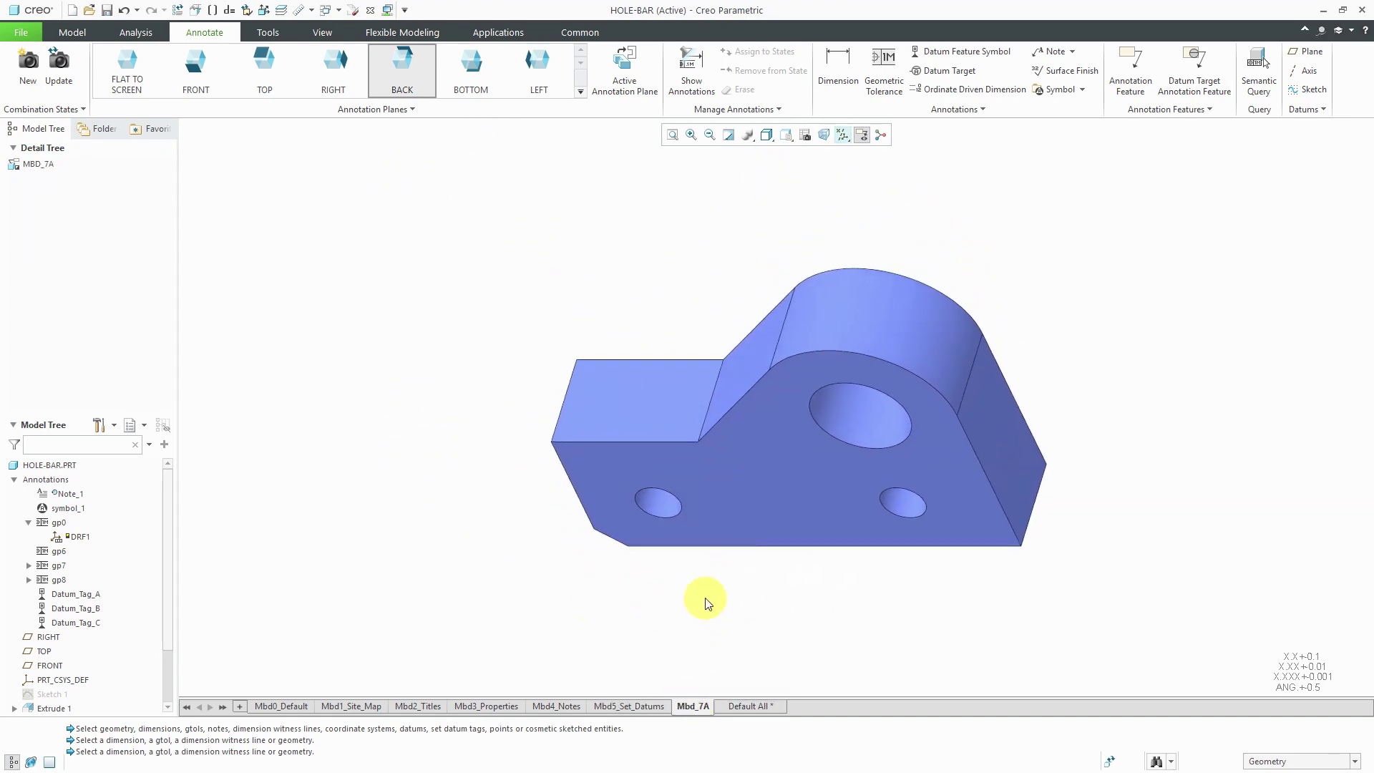
mouse_move(724, 556)
middle_down()
mouse_move(736, 508)
mouse_move(724, 521)
middle_up()
click(691, 75)
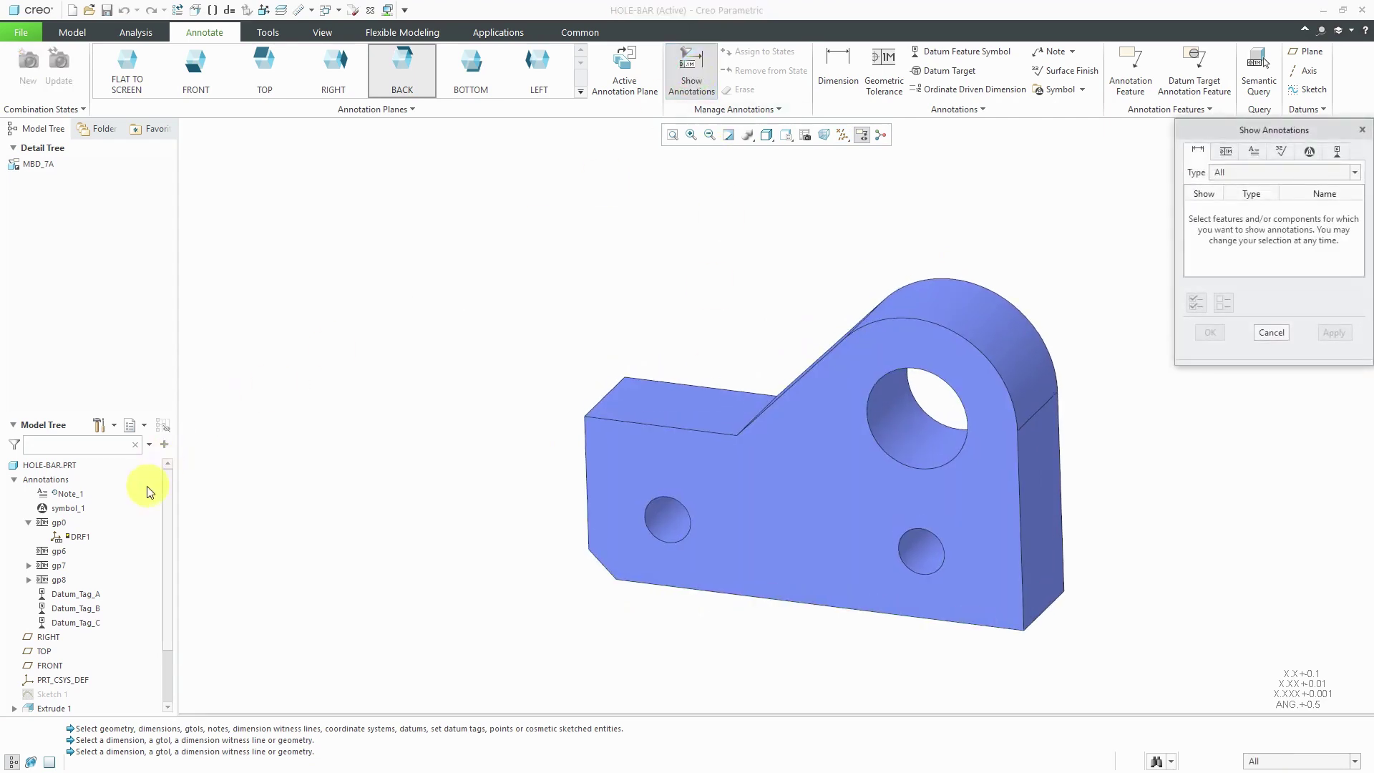
drag(167, 628, 166, 673)
click(63, 648)
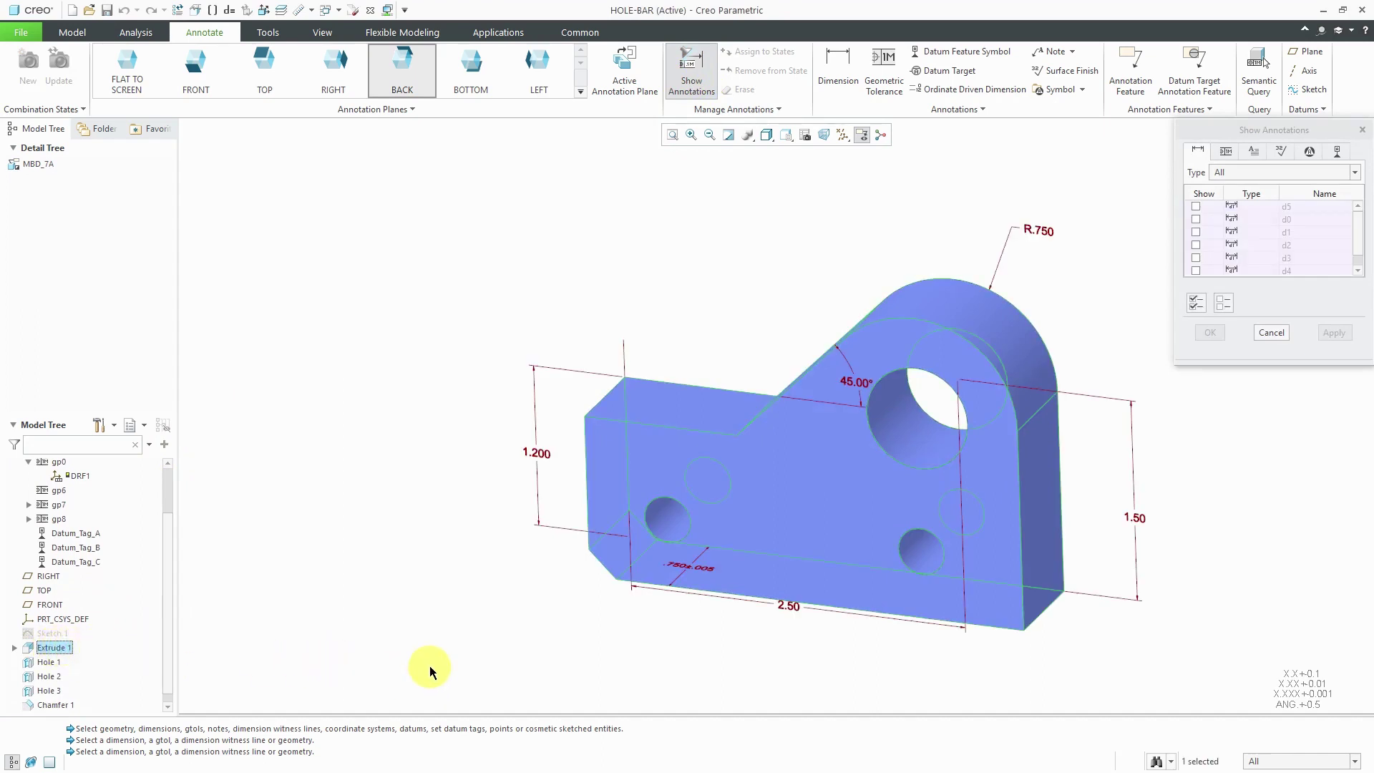
click(1196, 305)
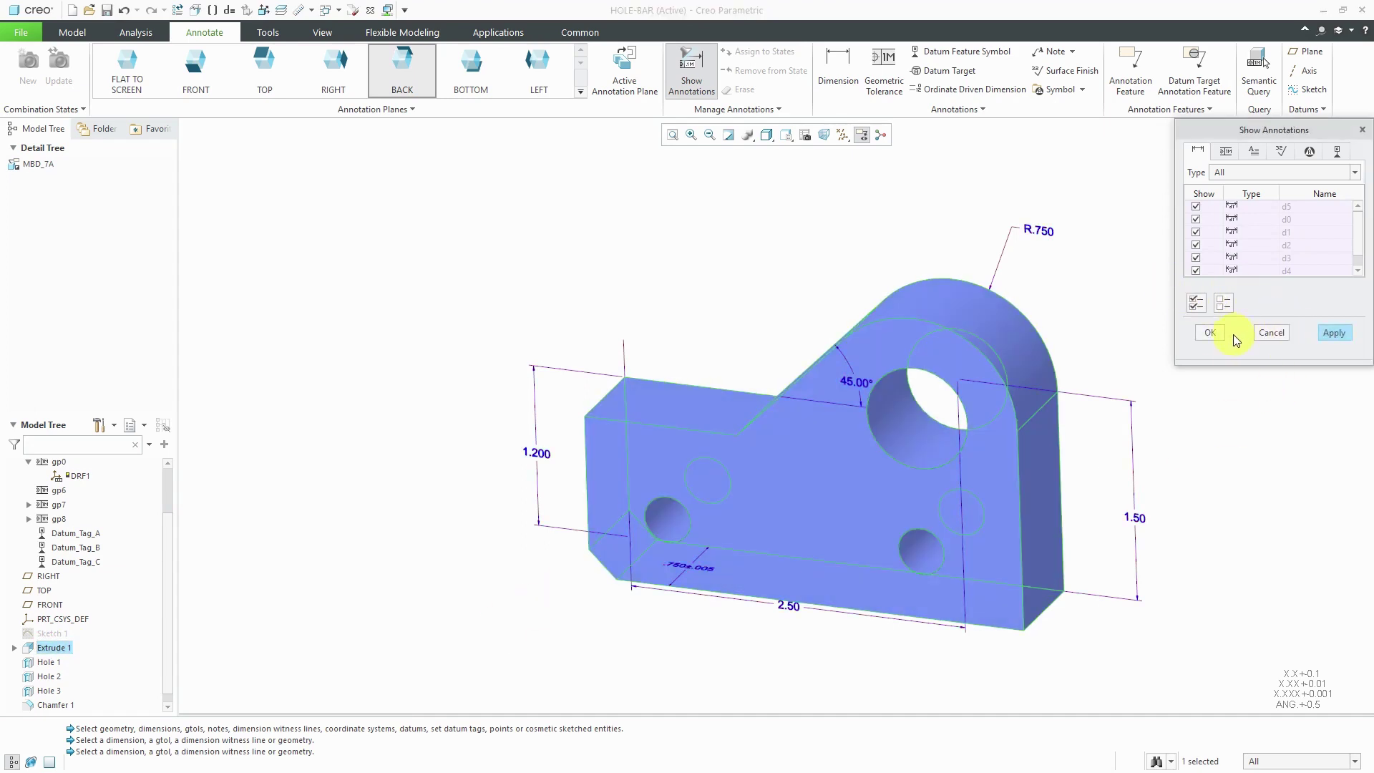
click(1217, 333)
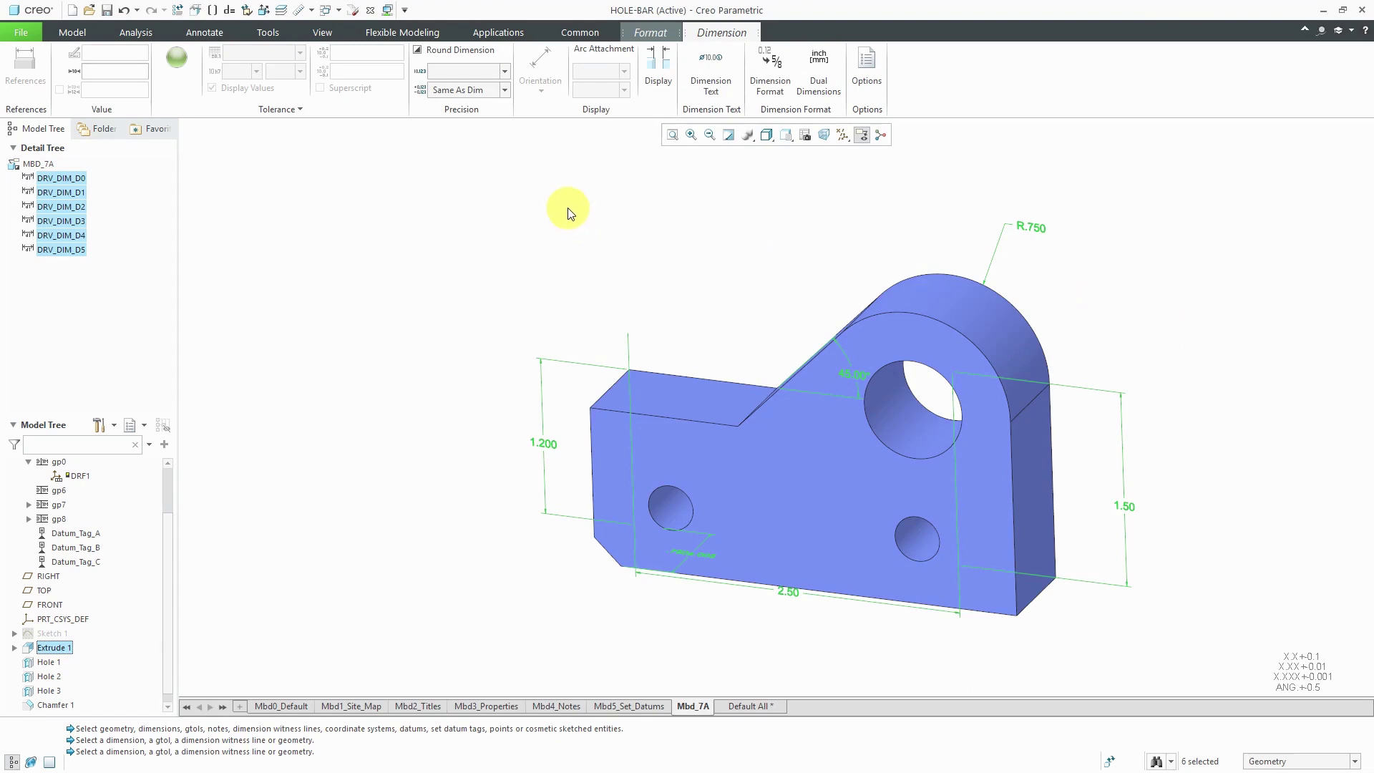
Set the six shown dimensions to three decimal places (0.123) and turn off Round Dimension.
click(504, 78)
click(439, 132)
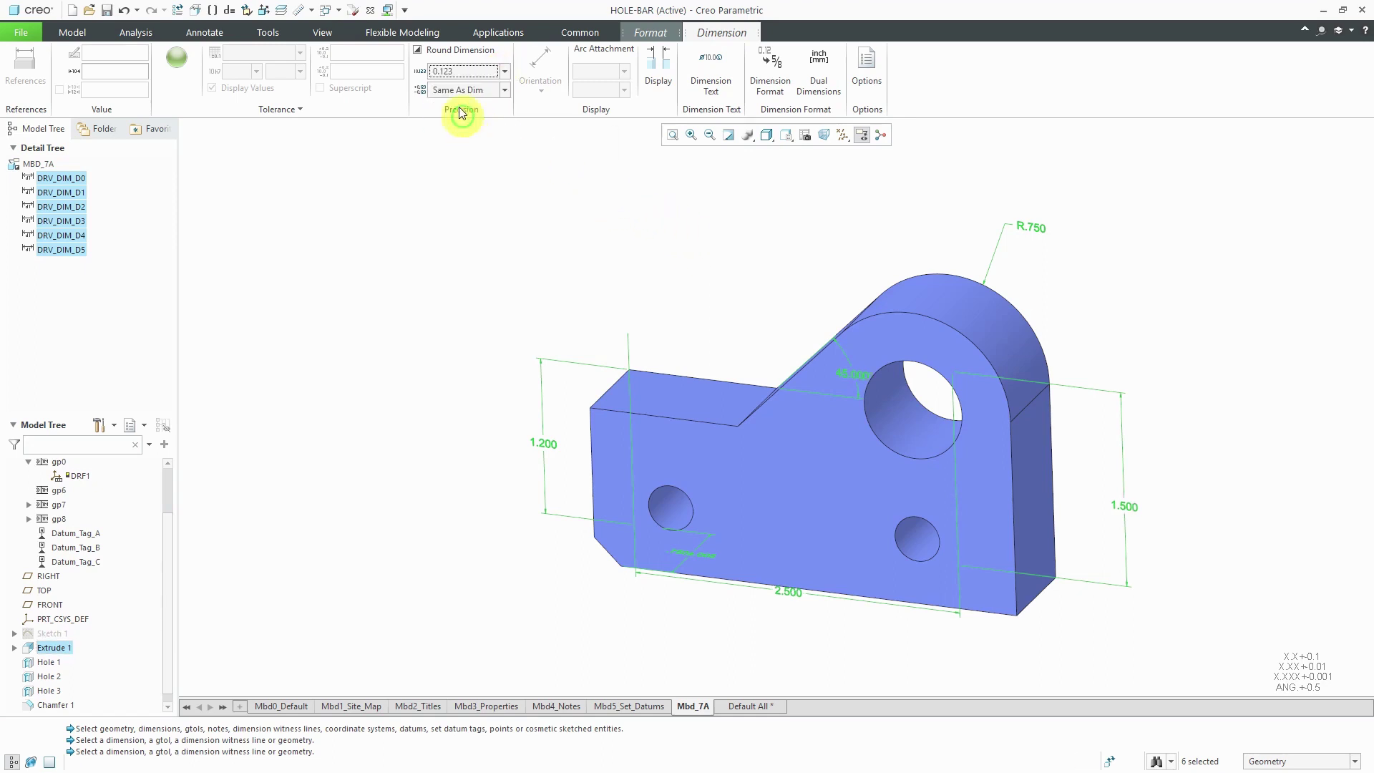
click(418, 51)
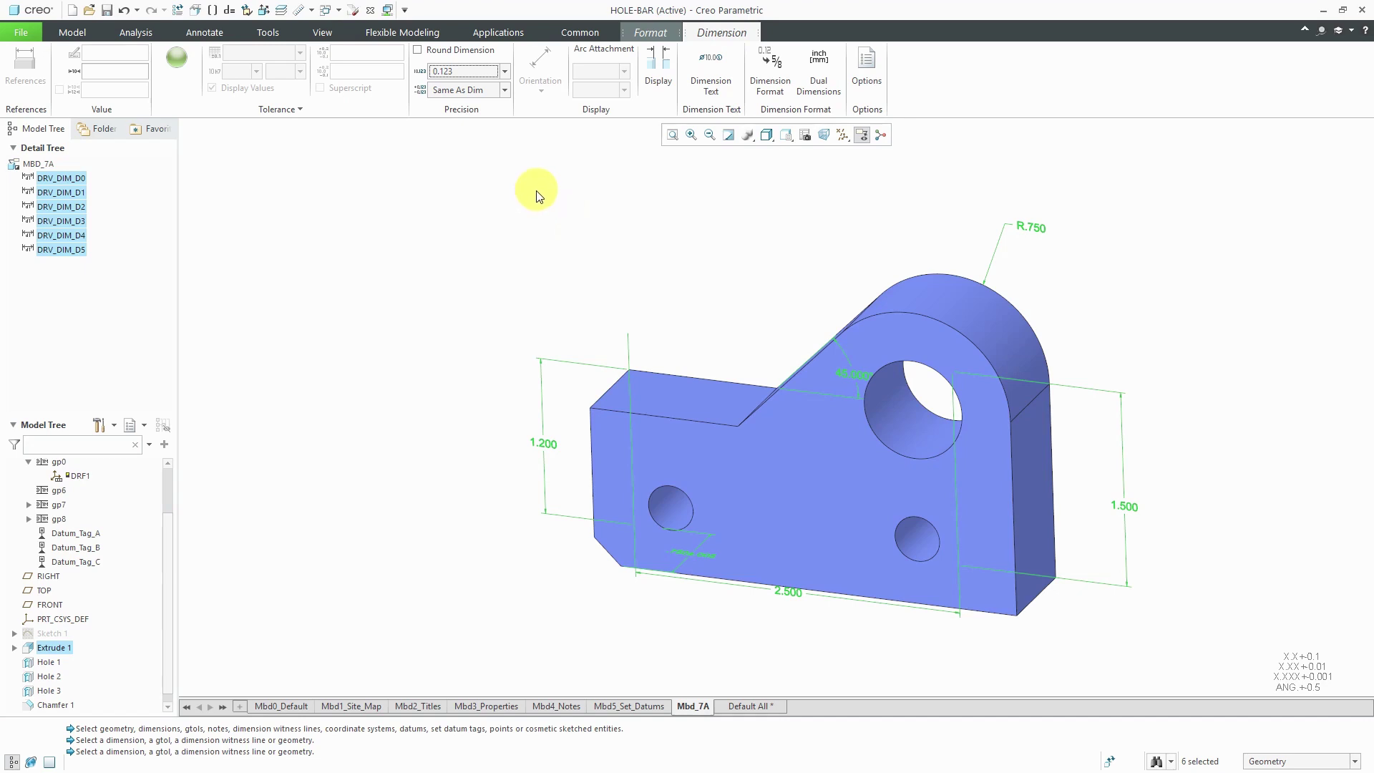
click(297, 109)
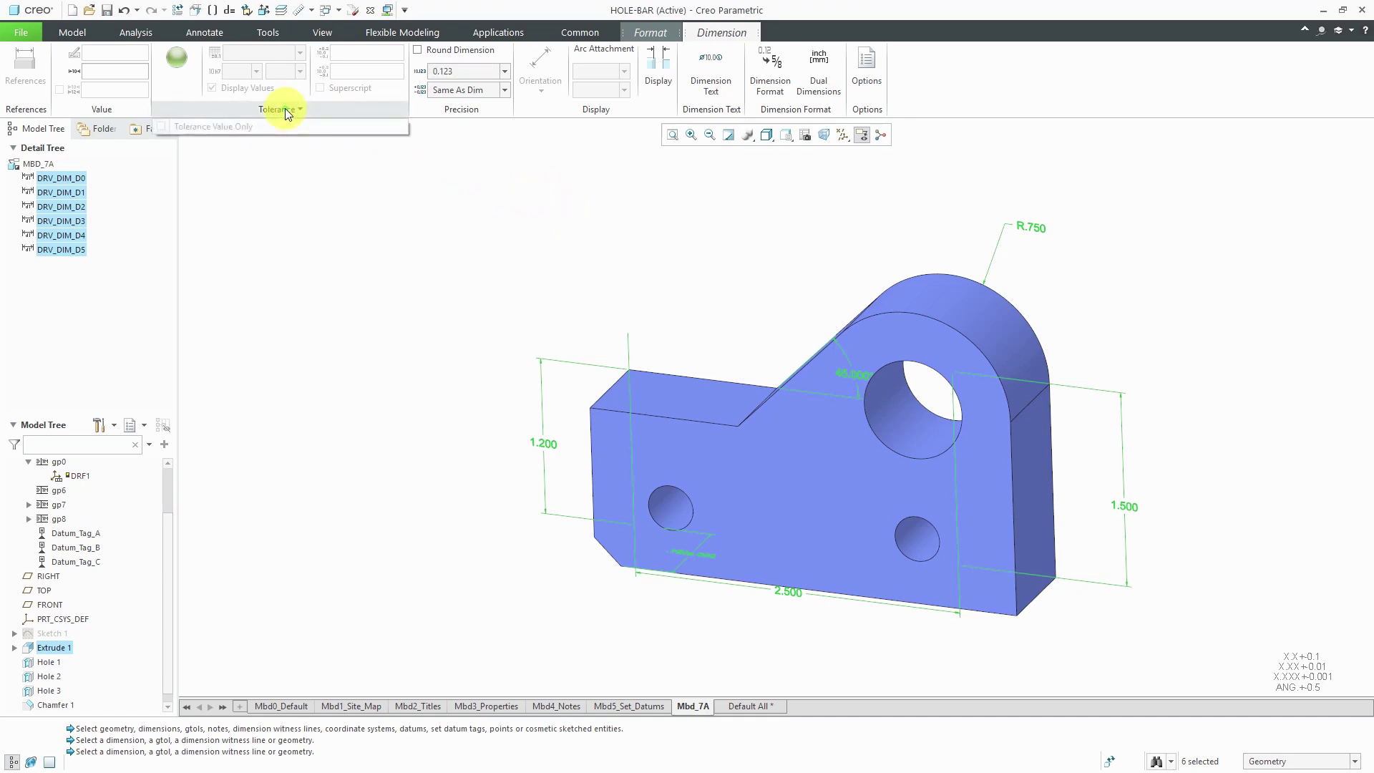
click(561, 256)
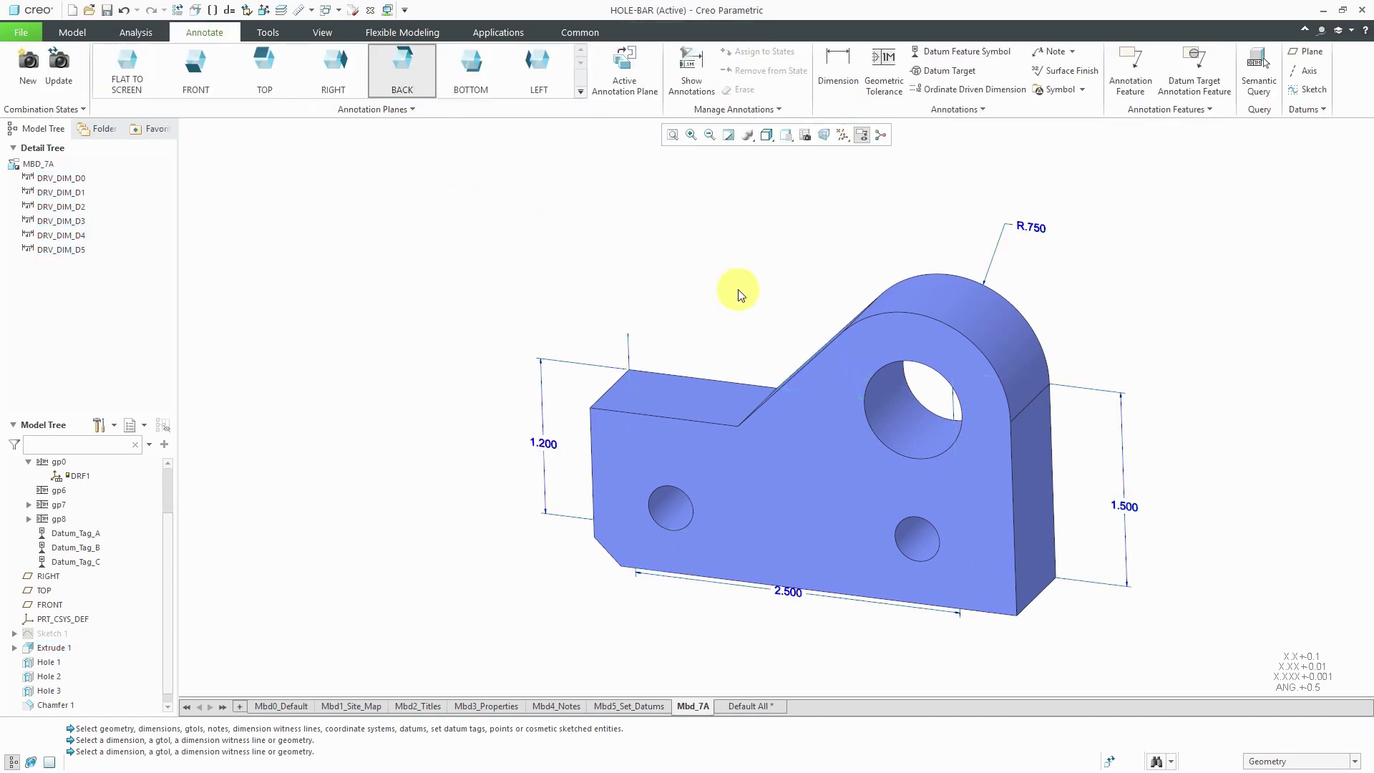
Restrict selection to annotations and move all six shown dimensions to the plane of the part's large flat face with the holes.
mouse_move(736, 282)
middle_down()
mouse_move(804, 276)
mouse_move(757, 266)
mouse_move(704, 230)
mouse_move(622, 270)
mouse_move(595, 251)
mouse_move(730, 269)
mouse_move(702, 286)
mouse_move(752, 276)
mouse_move(737, 276)
middle_up()
click(1297, 763)
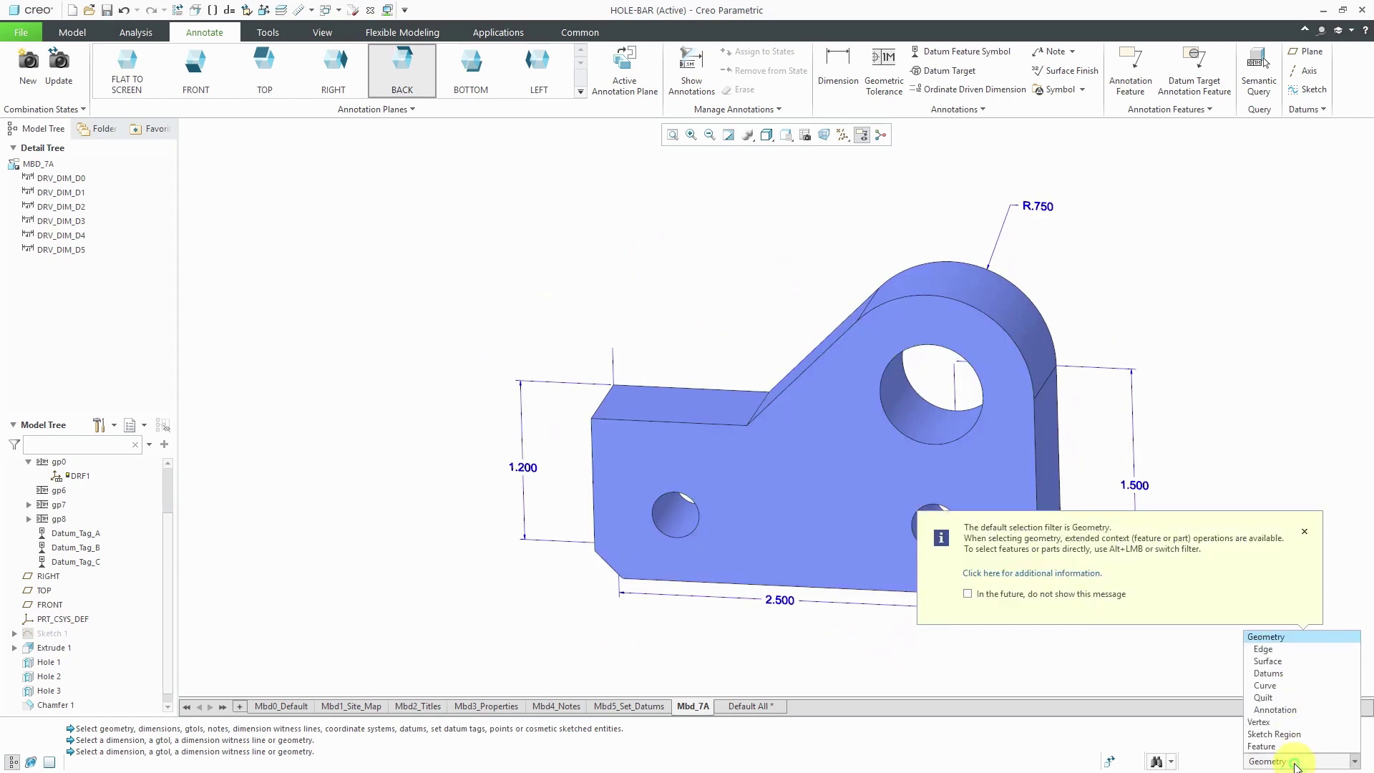
click(1295, 711)
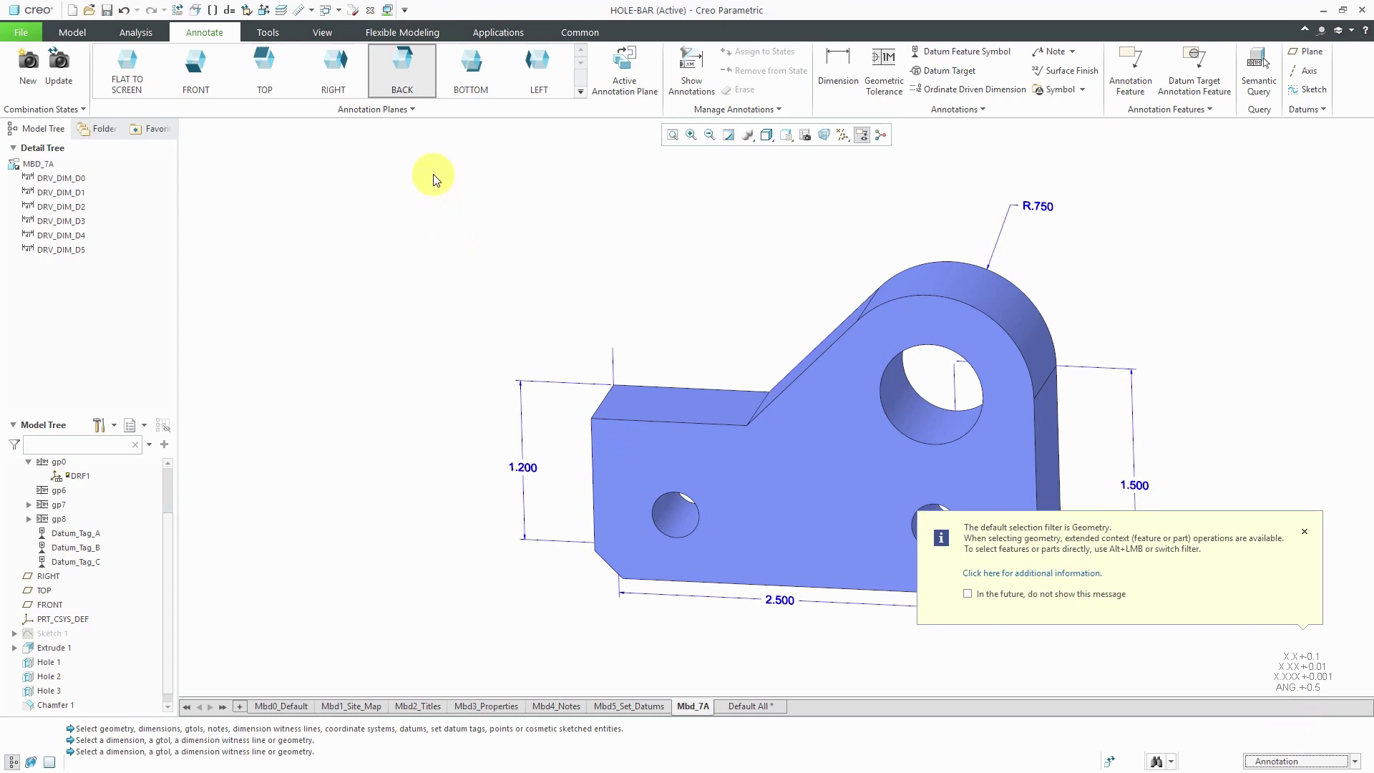
drag(436, 180, 1266, 668)
click(1305, 533)
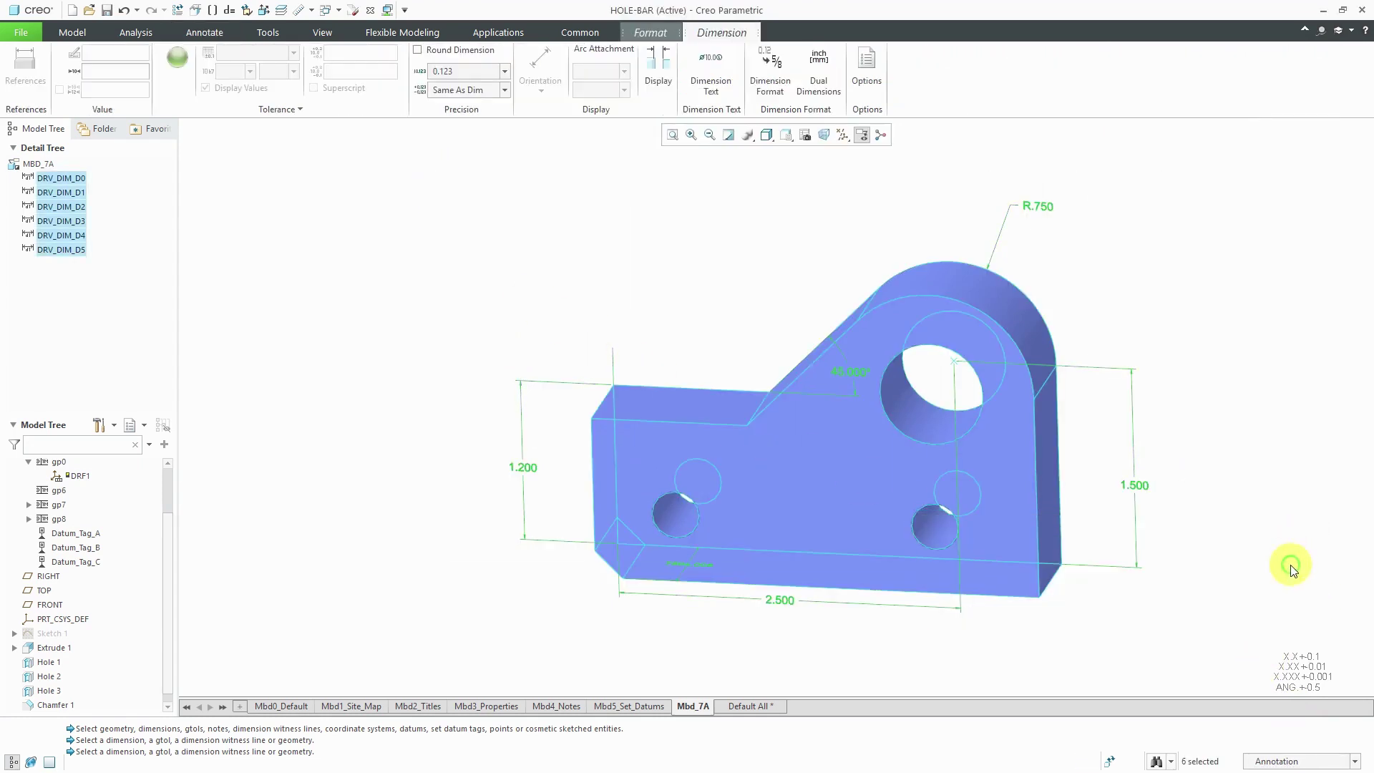
right_click(566, 238)
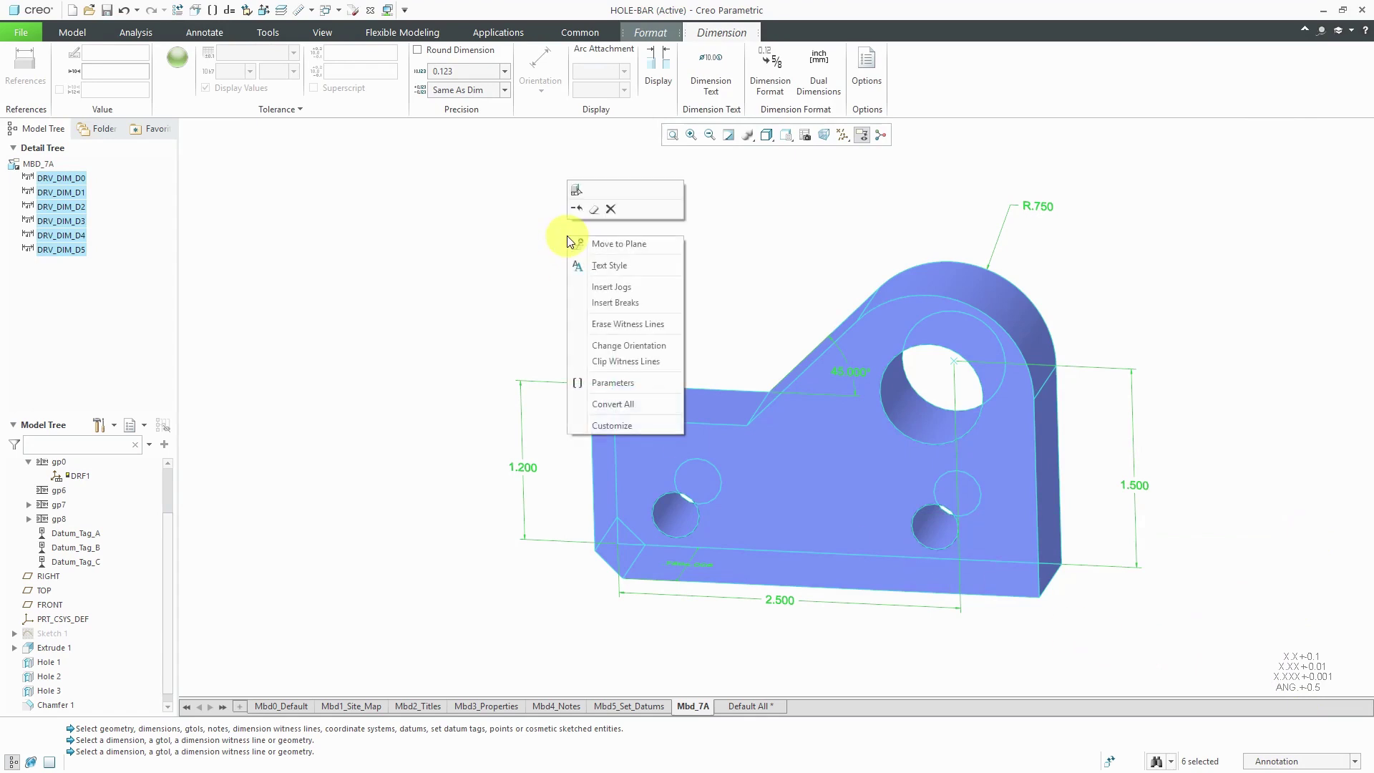
click(610, 243)
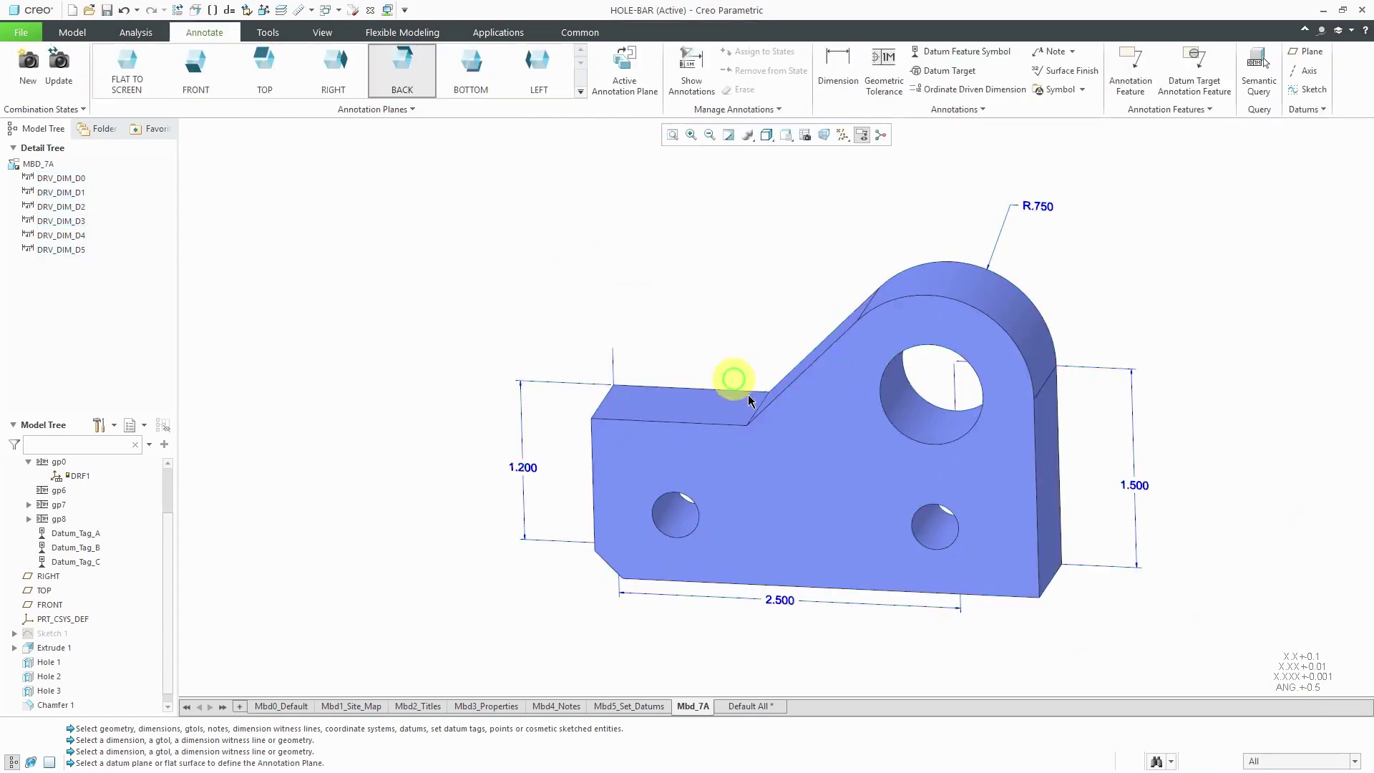
click(797, 462)
mouse_move(766, 423)
middle_down()
mouse_move(745, 420)
mouse_move(776, 439)
mouse_move(760, 423)
middle_up()
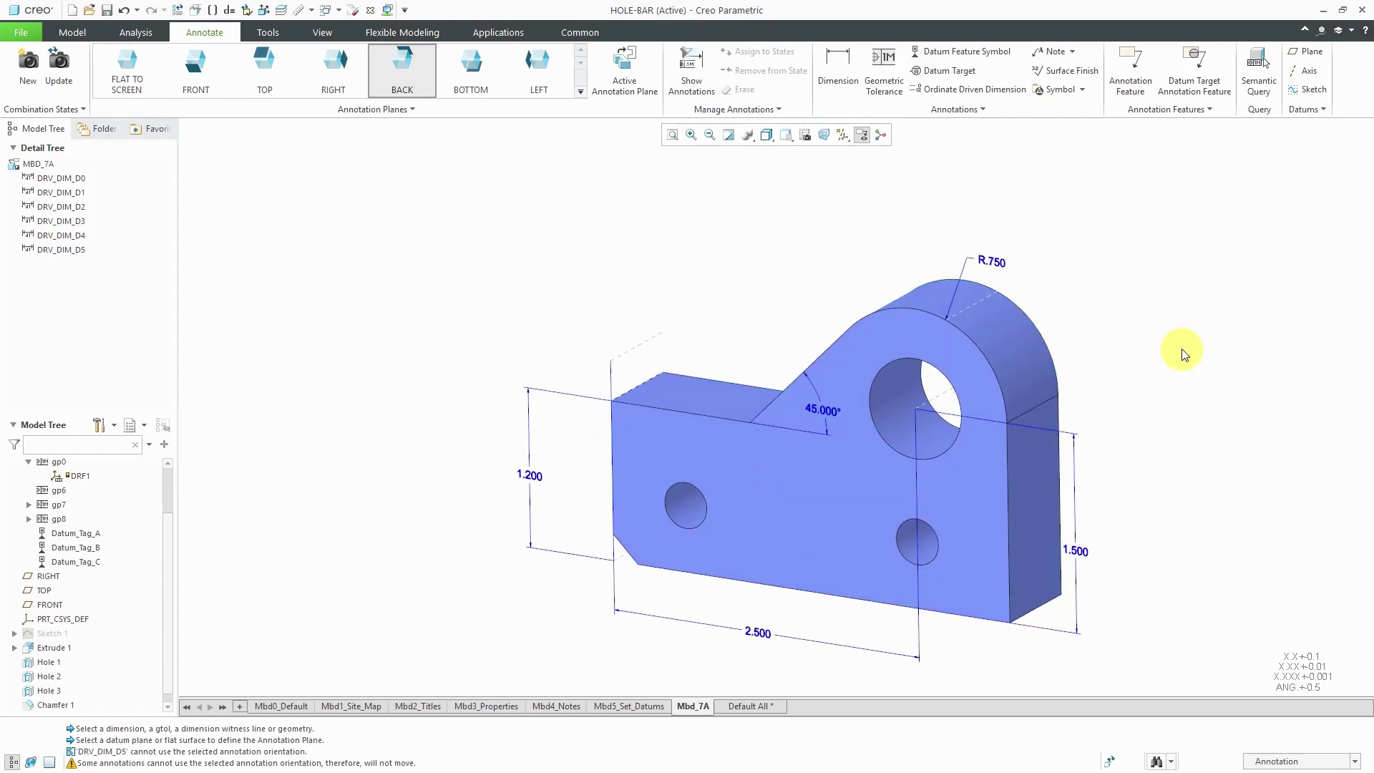
Move the angle dimension off the part, above the sloped edge, and set its precision to zero decimal places.
click(822, 410)
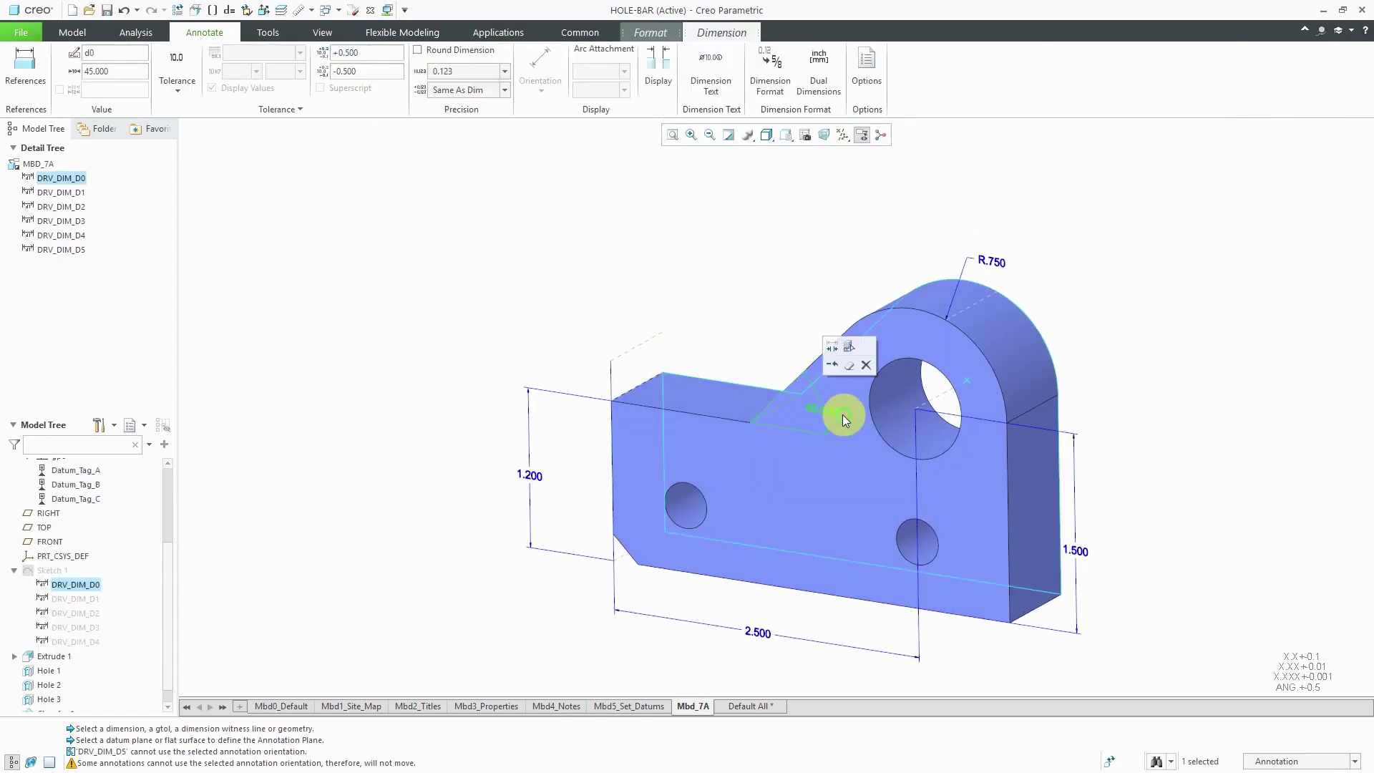
drag(831, 410, 788, 336)
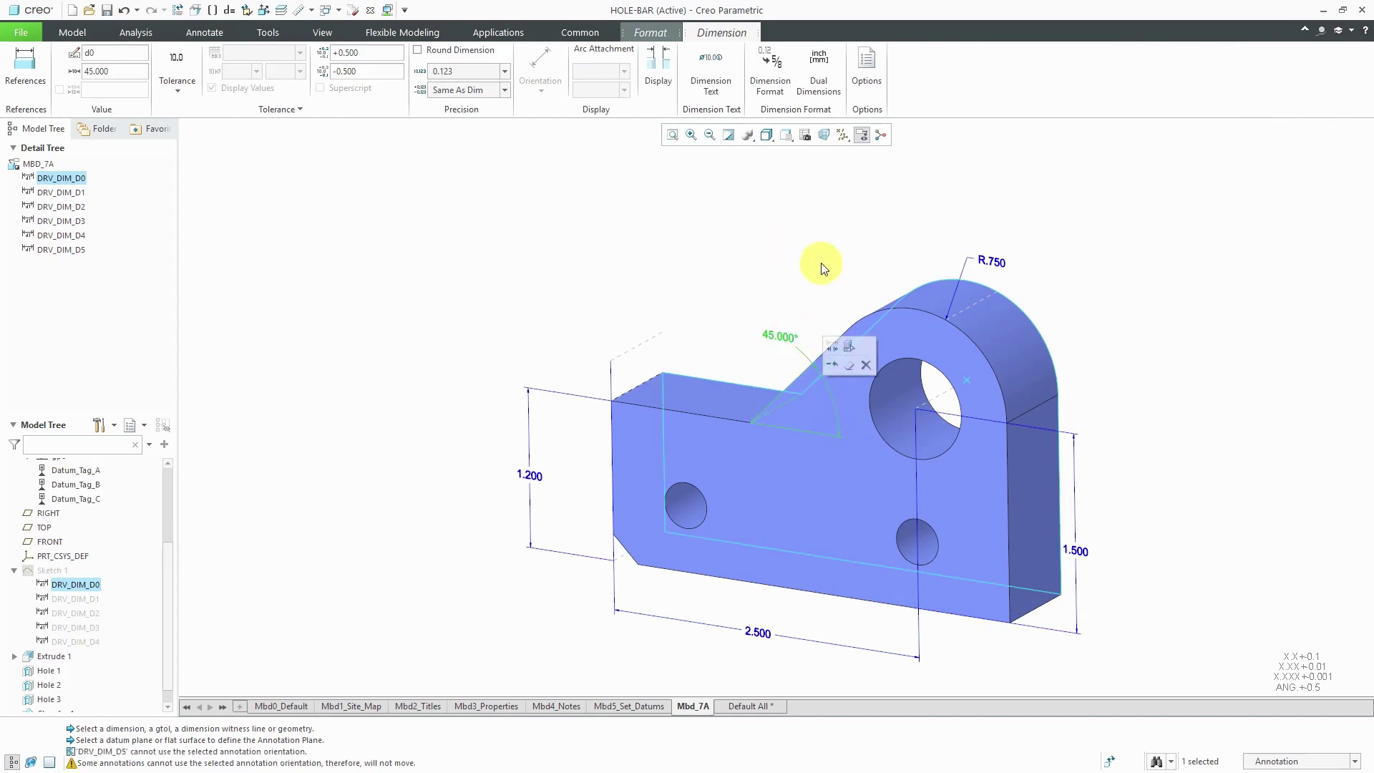
click(508, 73)
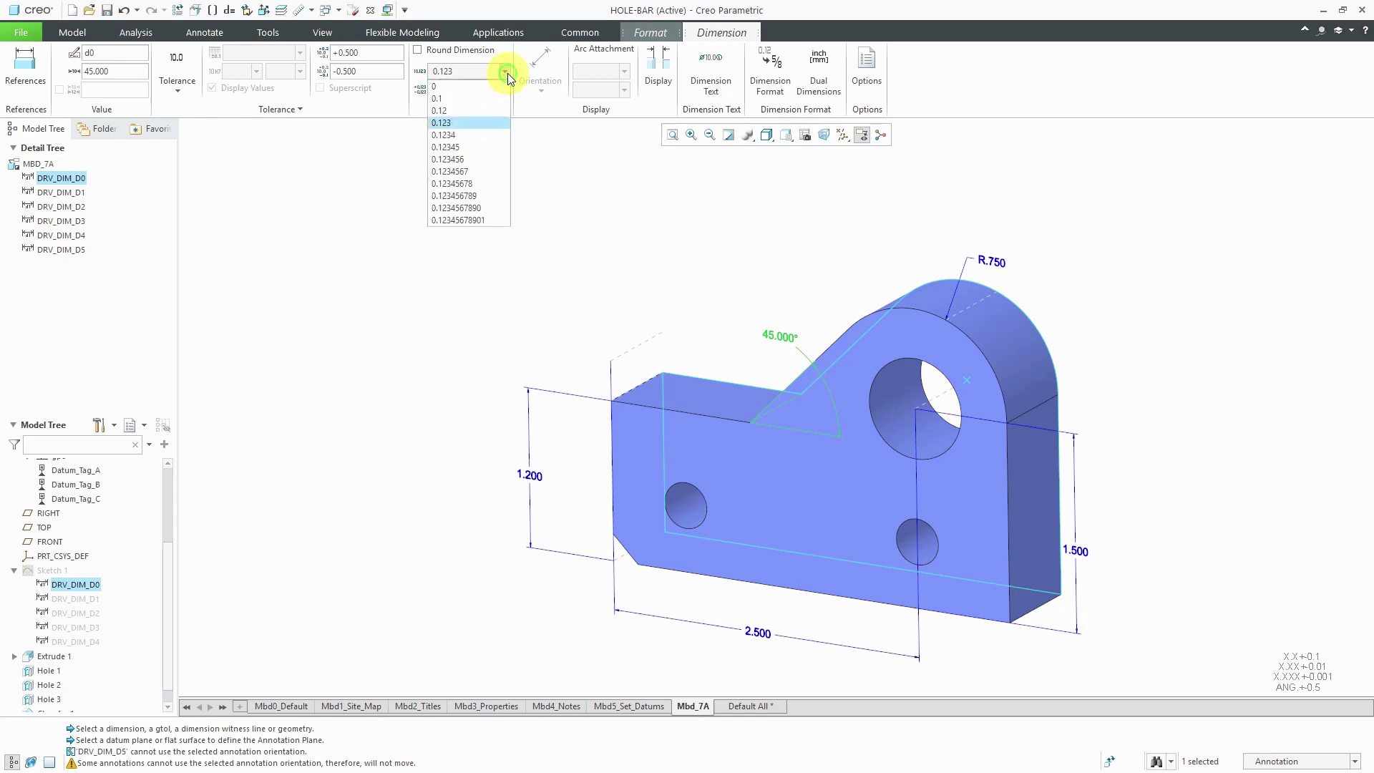
click(478, 86)
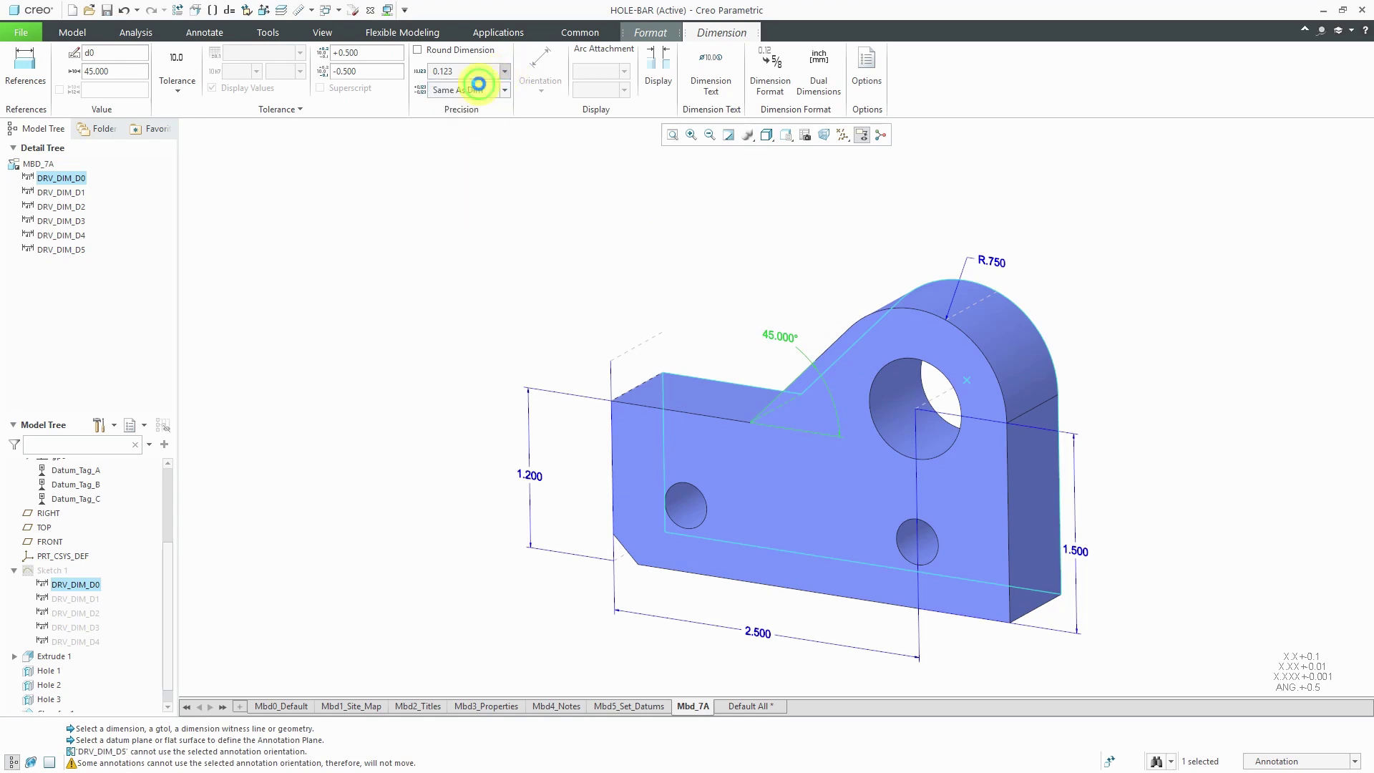
click(578, 194)
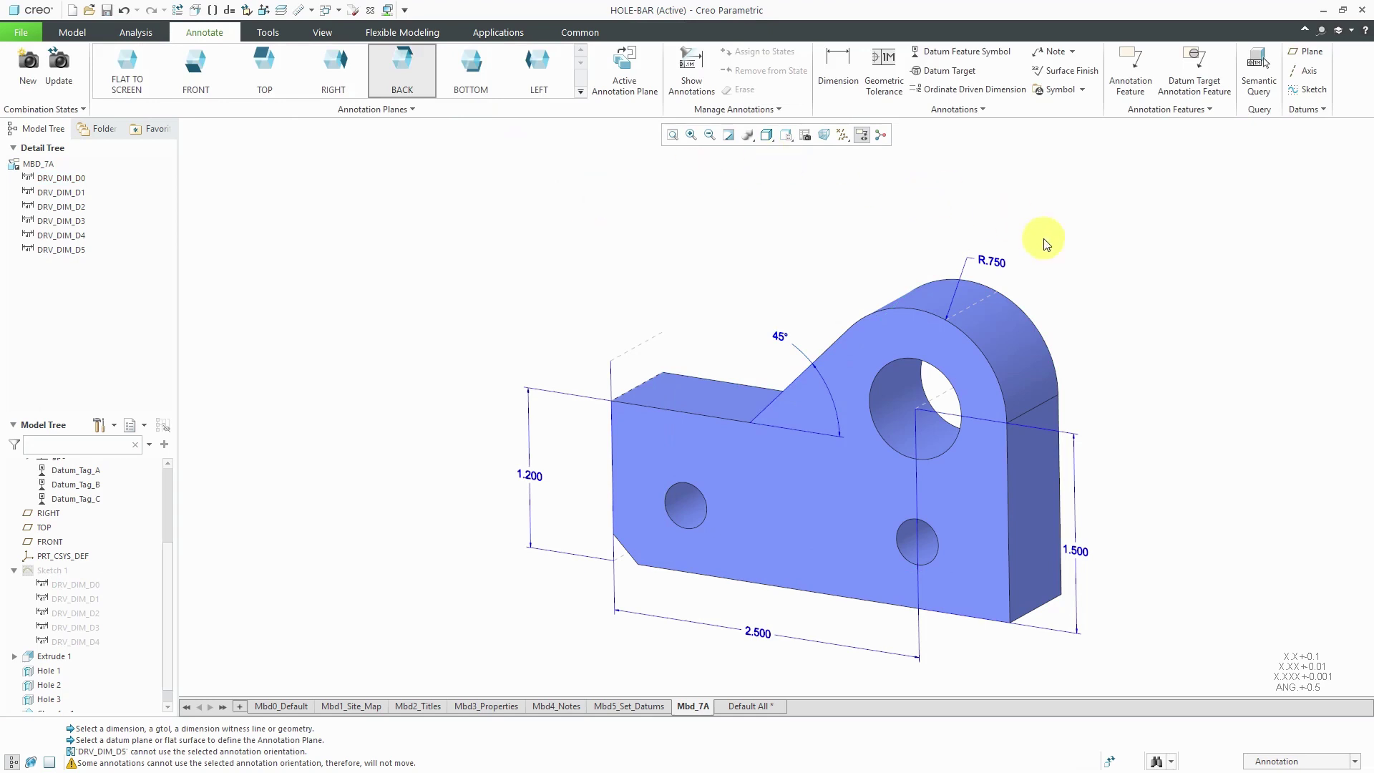
Set the tolerance type of the rounded end's radius dimension to Basic.
click(993, 260)
click(179, 96)
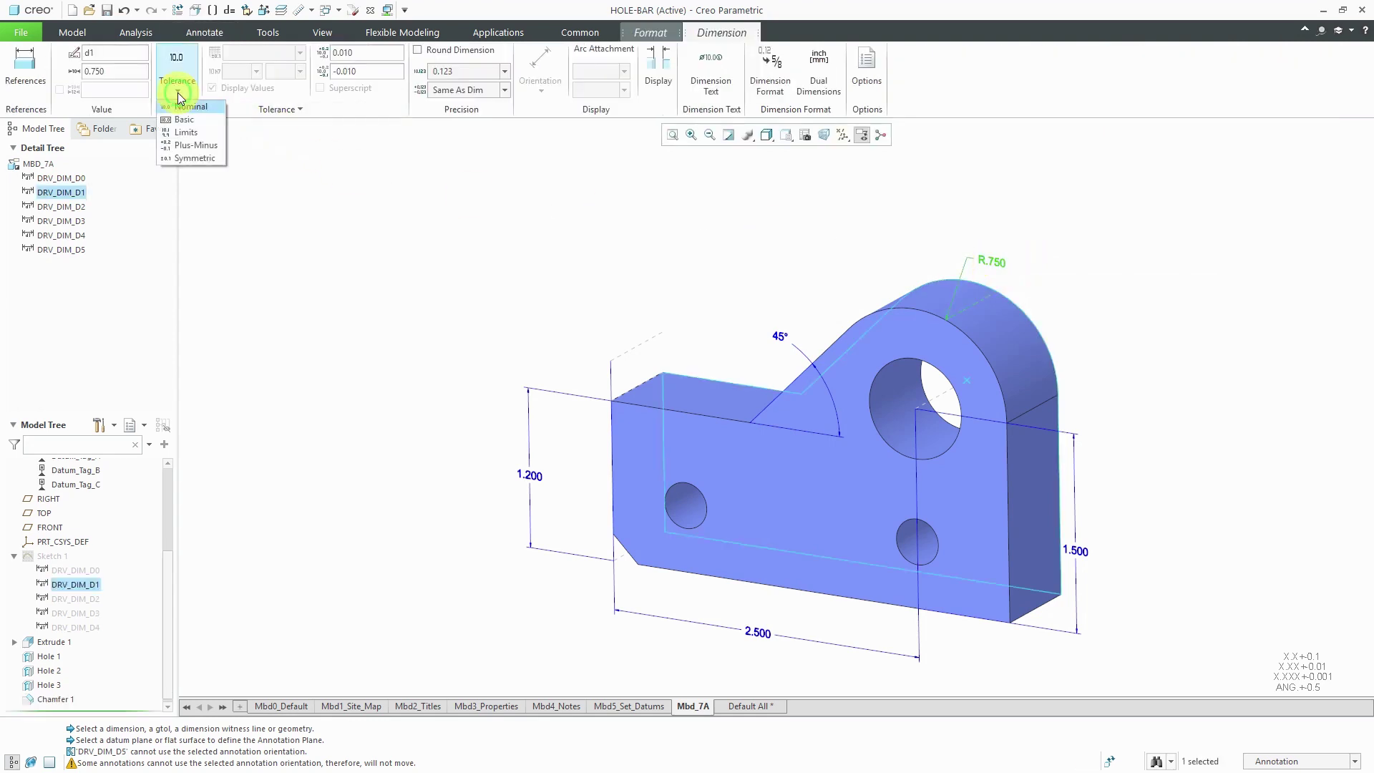
click(183, 119)
click(392, 337)
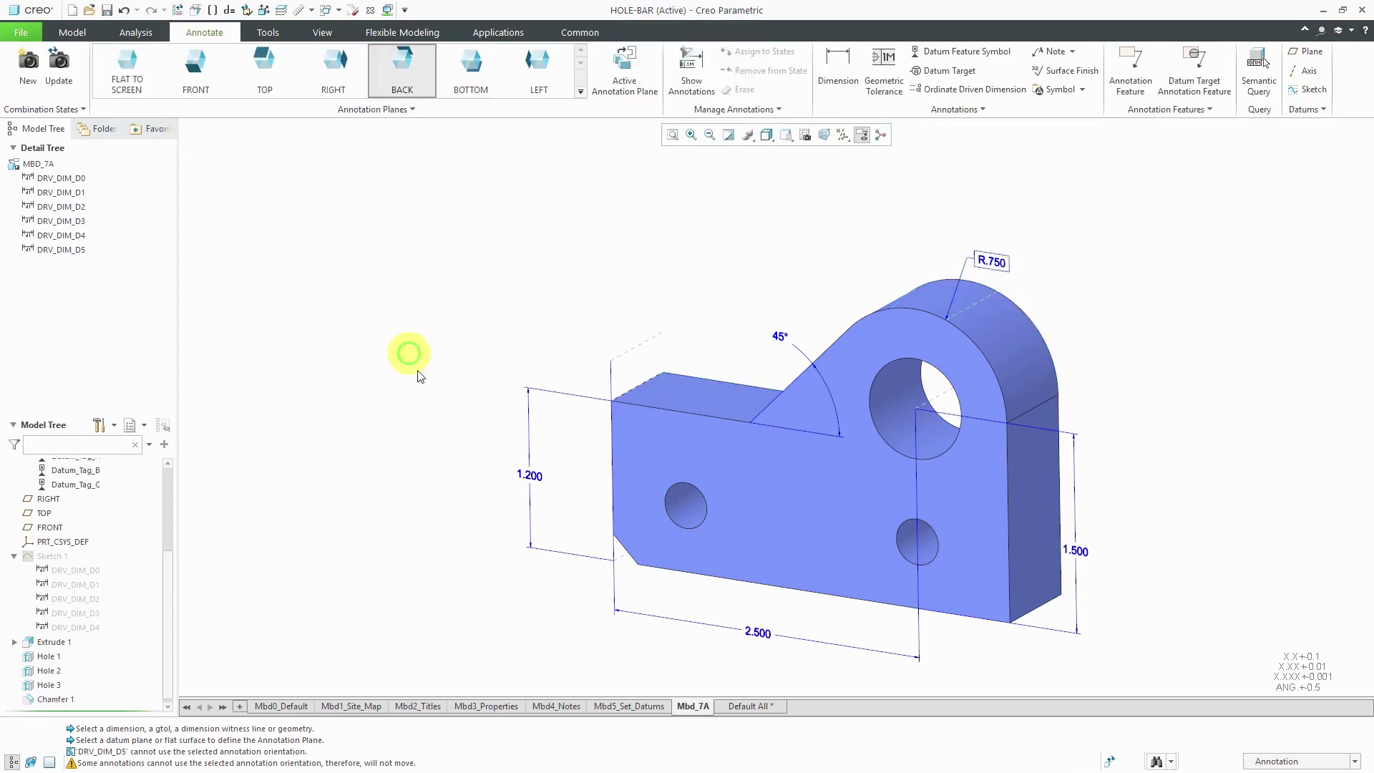
Set the tolerance type of the three linear dimensions, 1.200, 2.500 and 1.500, to Basic together.
click(533, 477)
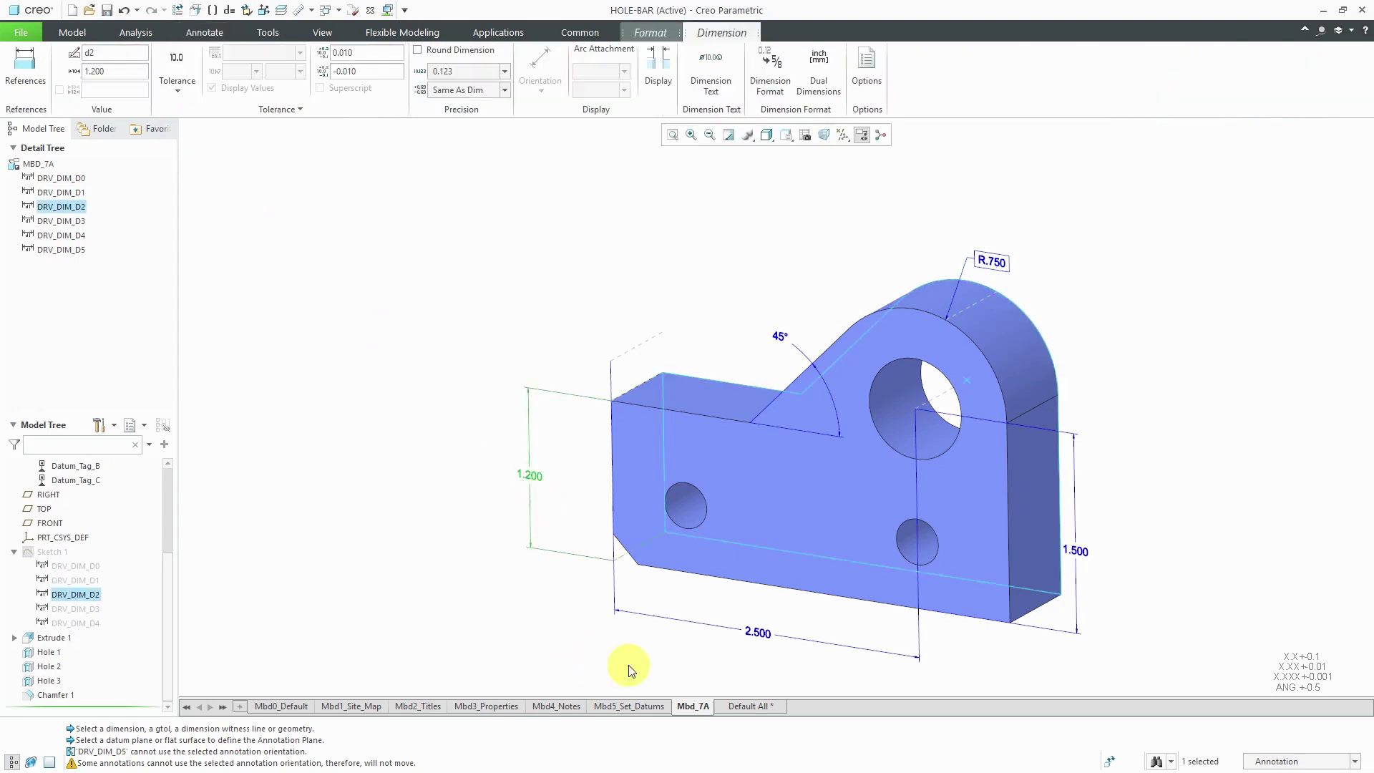
ctrl+click(757, 631)
ctrl+click(1079, 550)
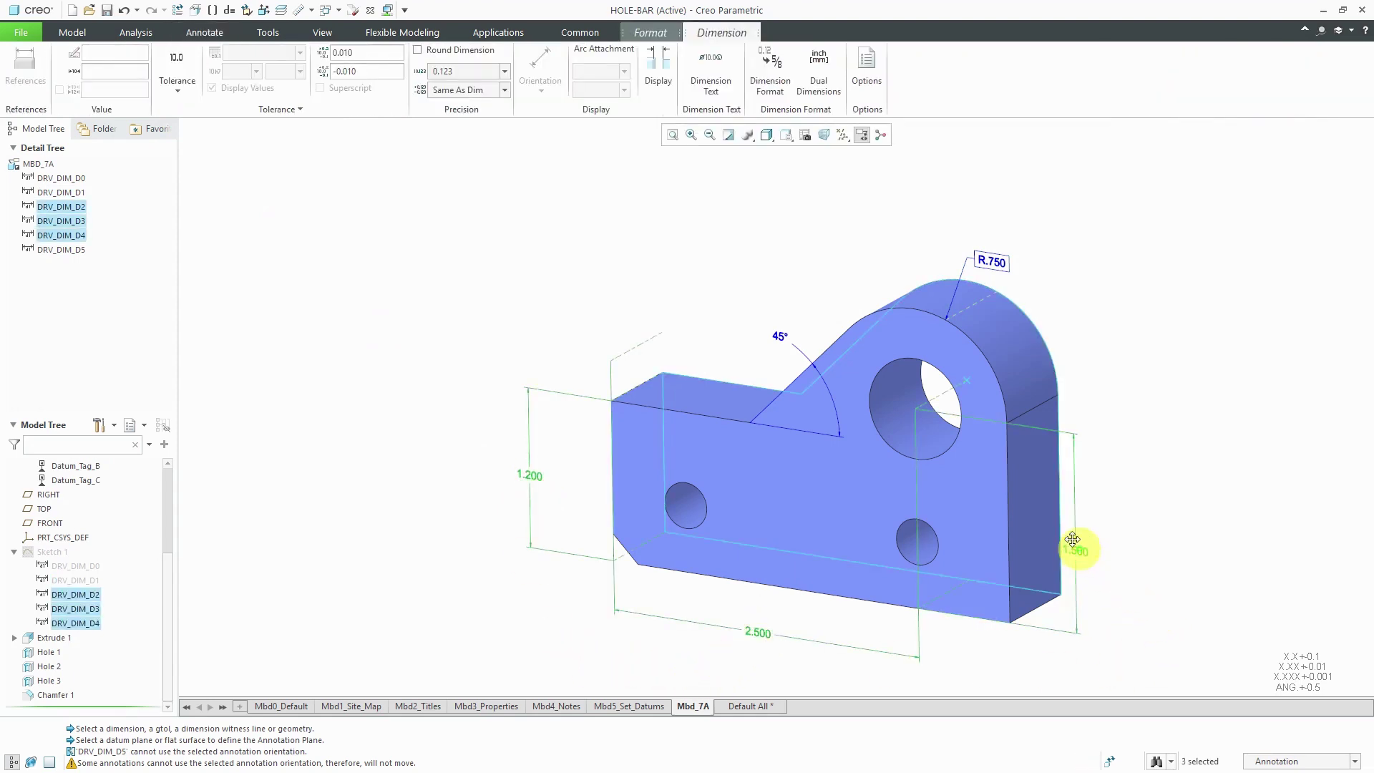
click(177, 88)
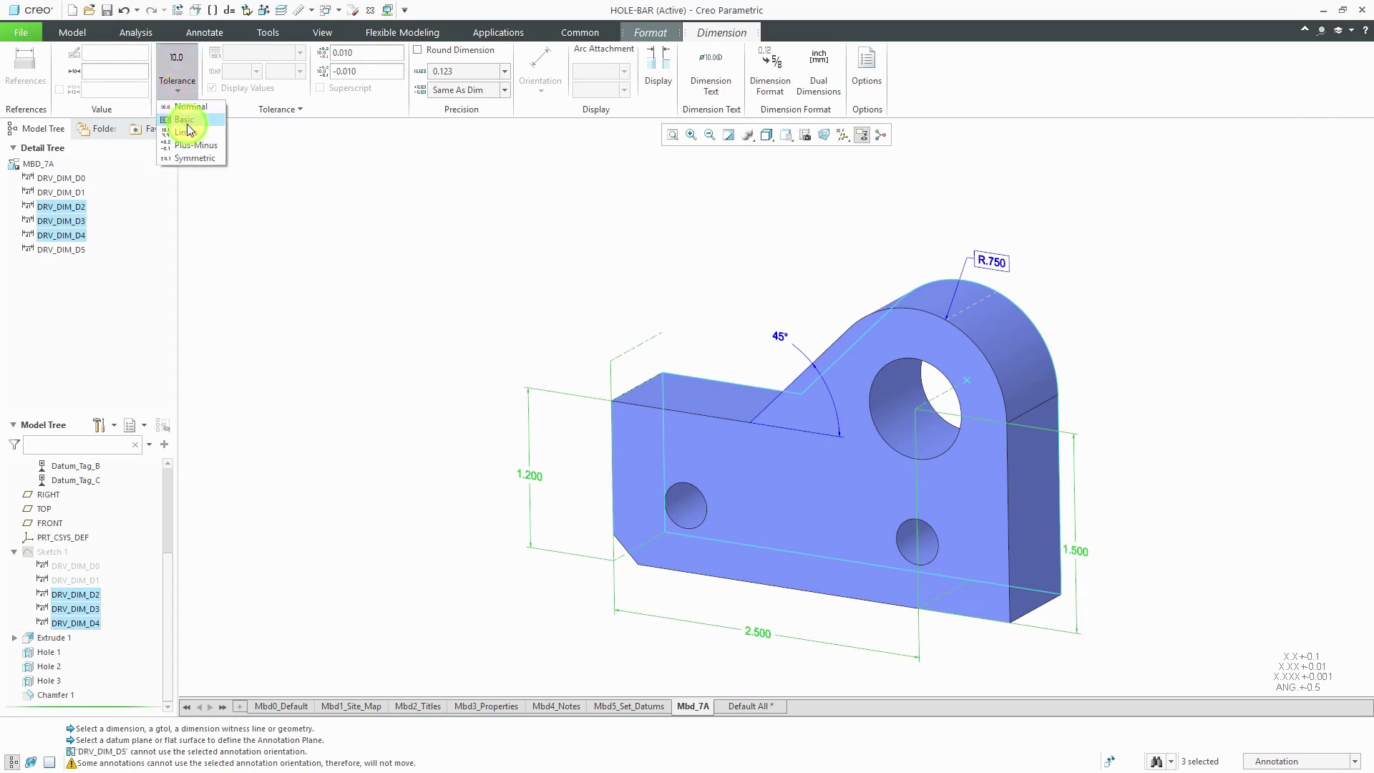
click(187, 120)
click(397, 240)
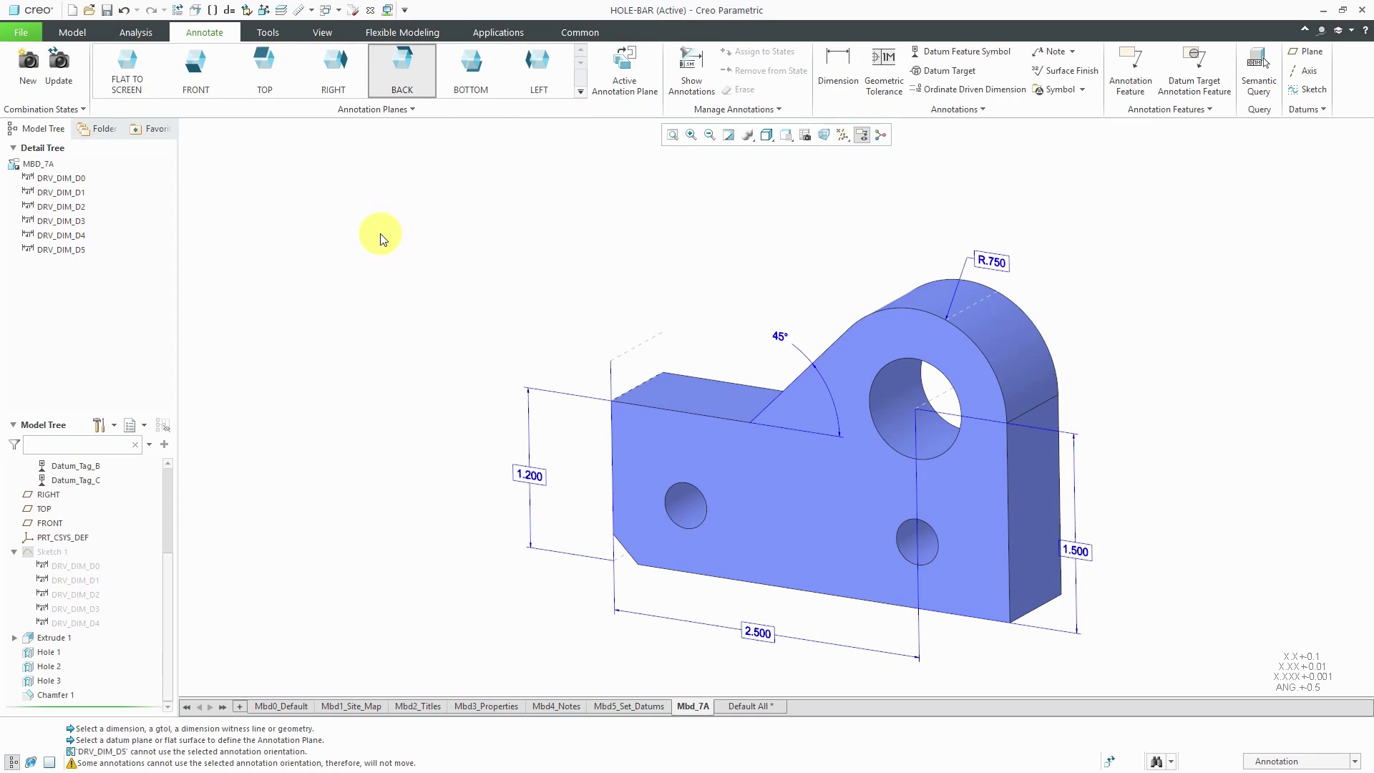
Show the diameter dimension of Hole 1 in the Mbd_7A combination state.
click(691, 93)
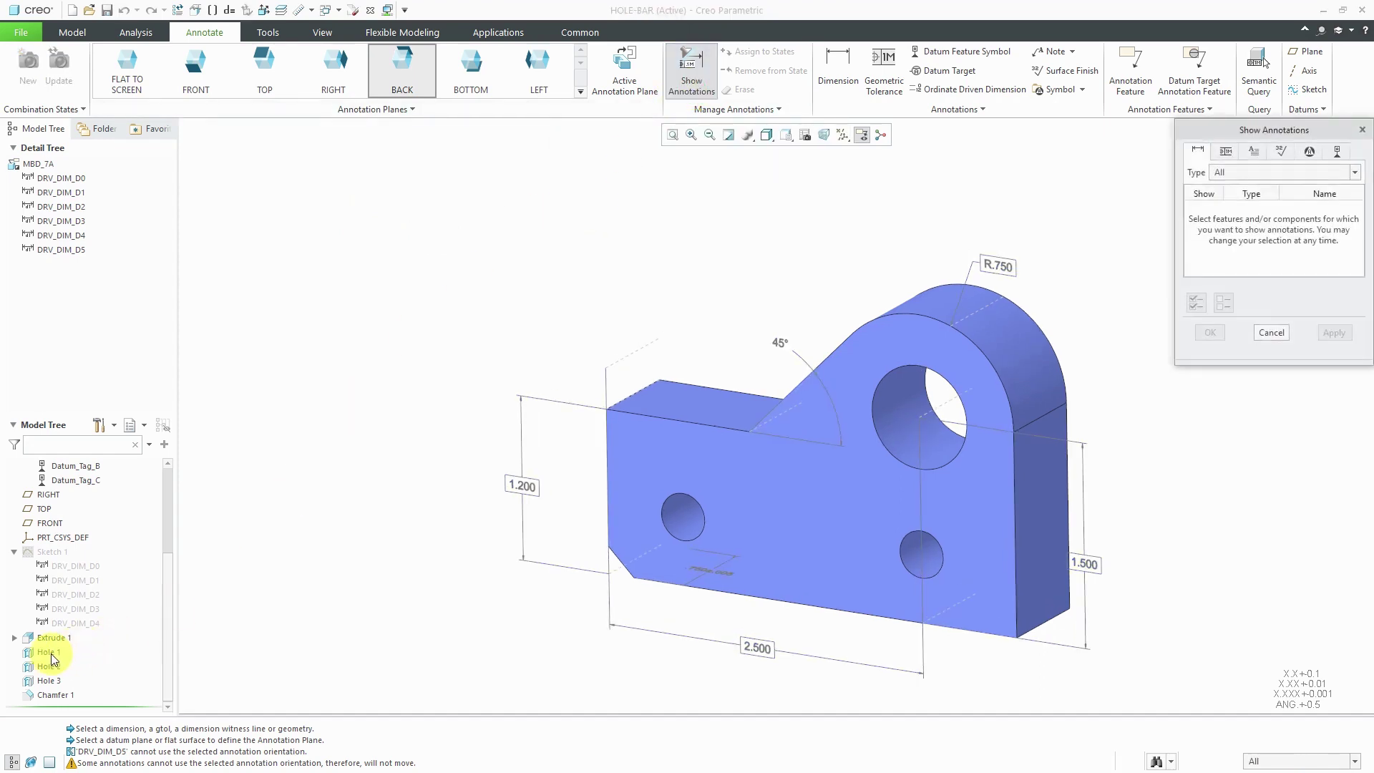
click(49, 652)
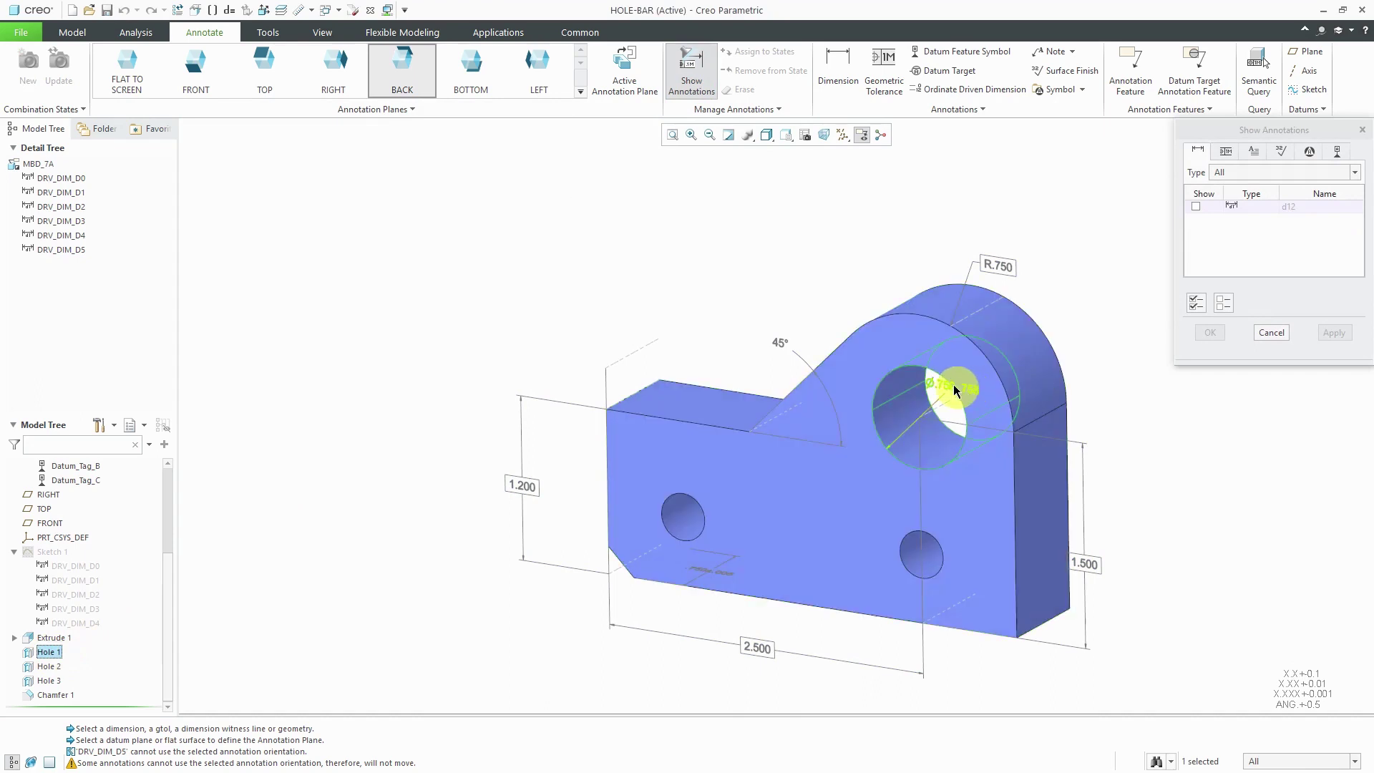
shift+middle_drag(940, 384, 586, 289)
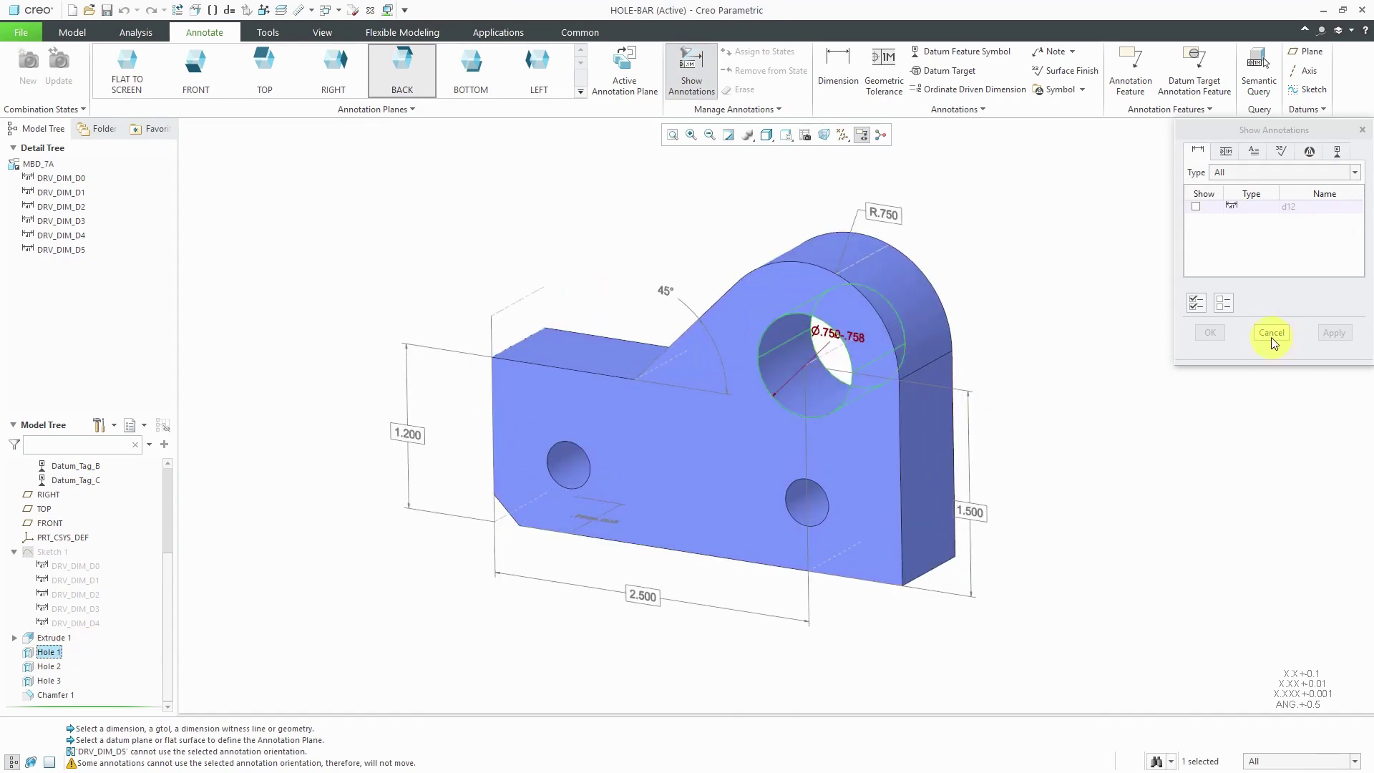
click(1195, 303)
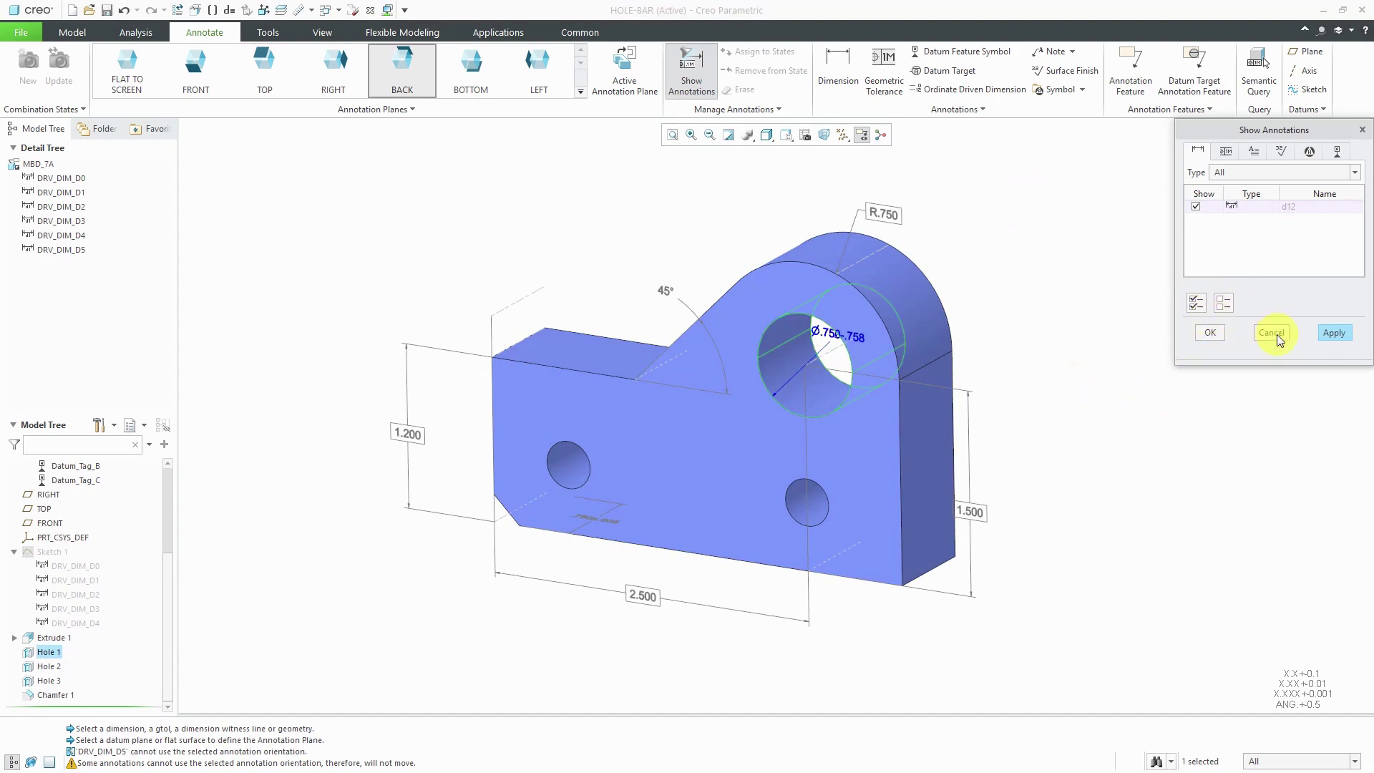
click(1211, 333)
Move the large hole's diameter dimension below the part and flip its arrow to point at the hole edge from outside.
click(837, 330)
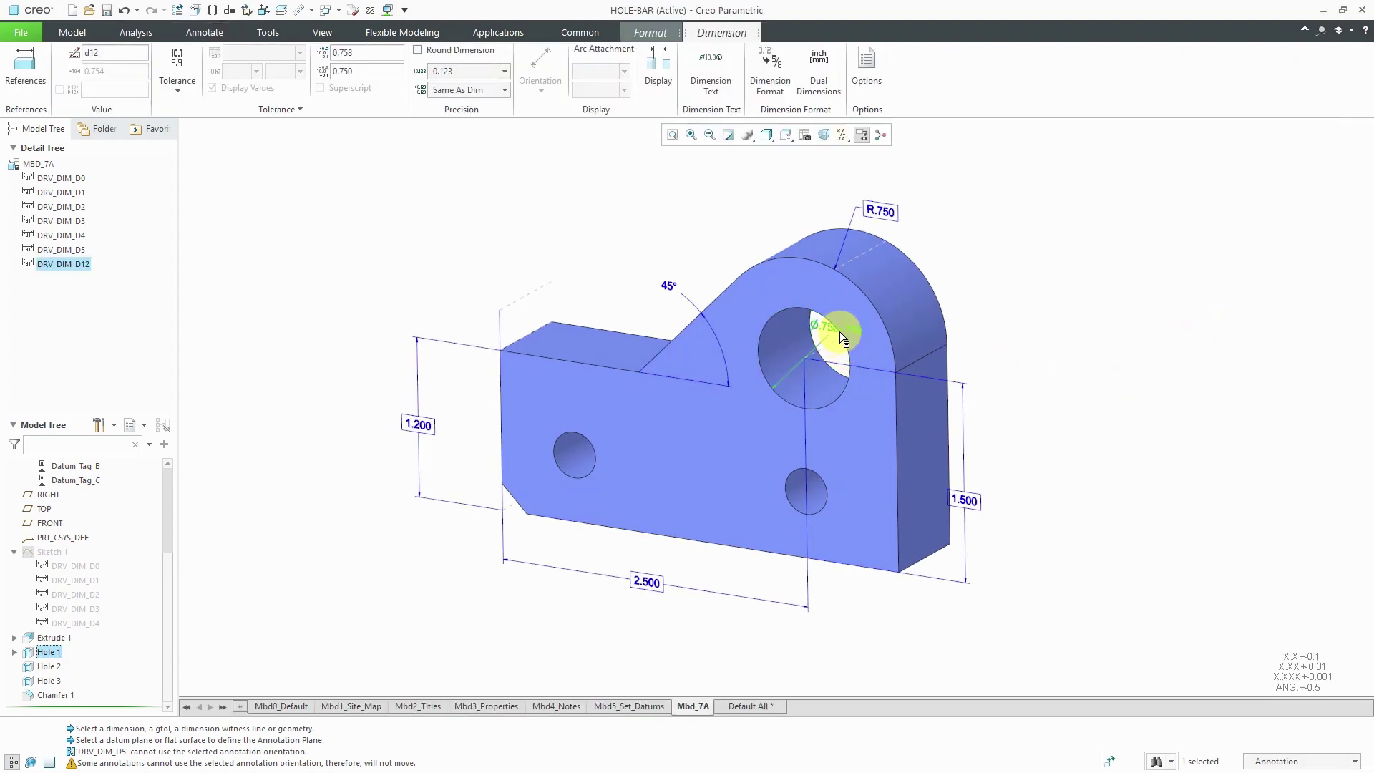
drag(856, 327, 889, 626)
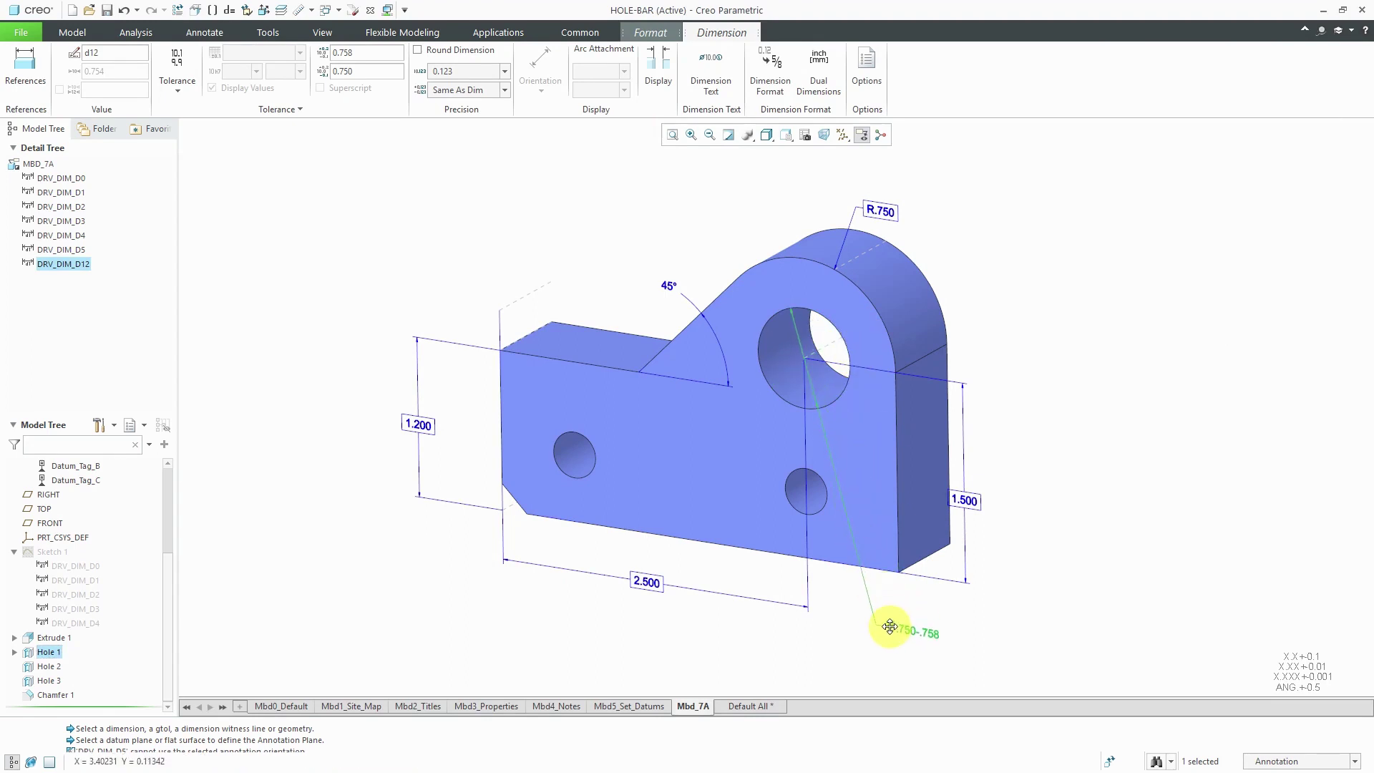
right_click(1053, 326)
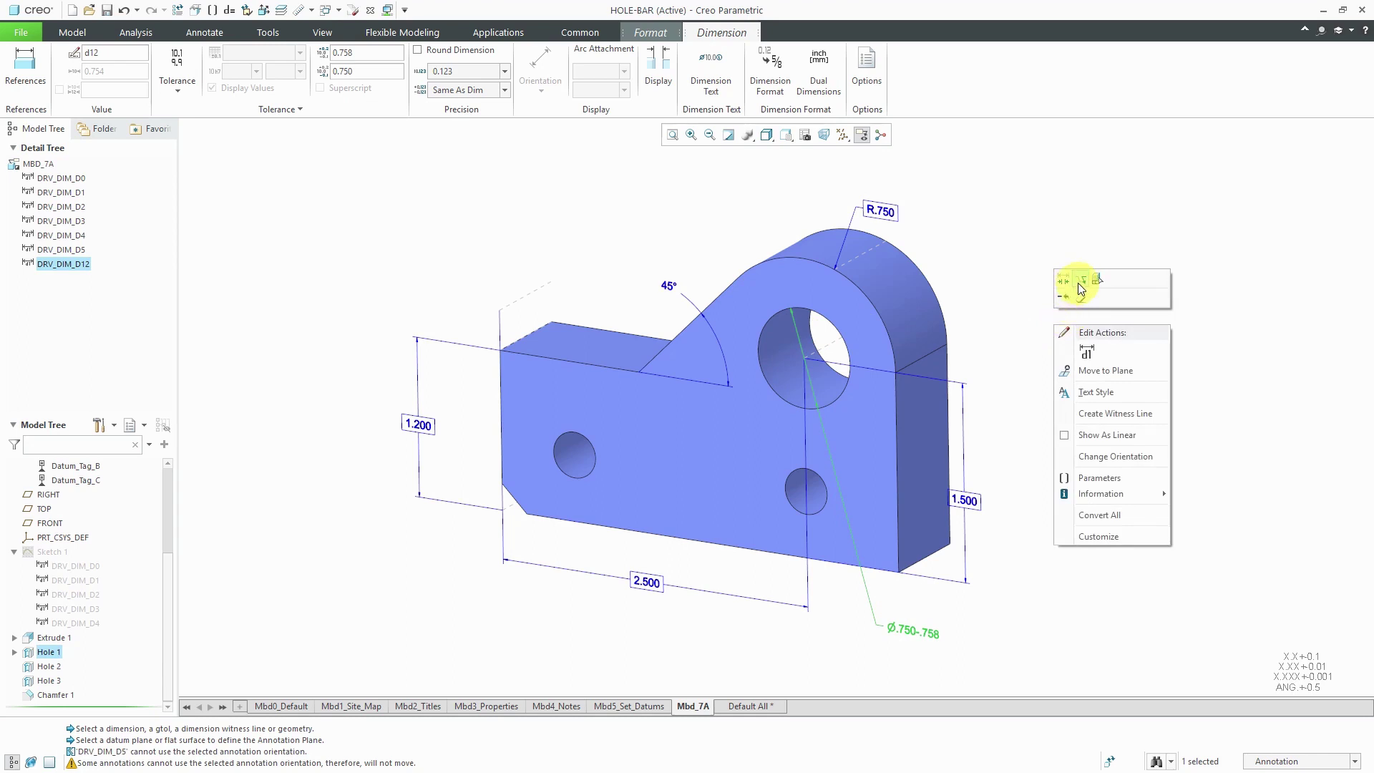
click(1066, 281)
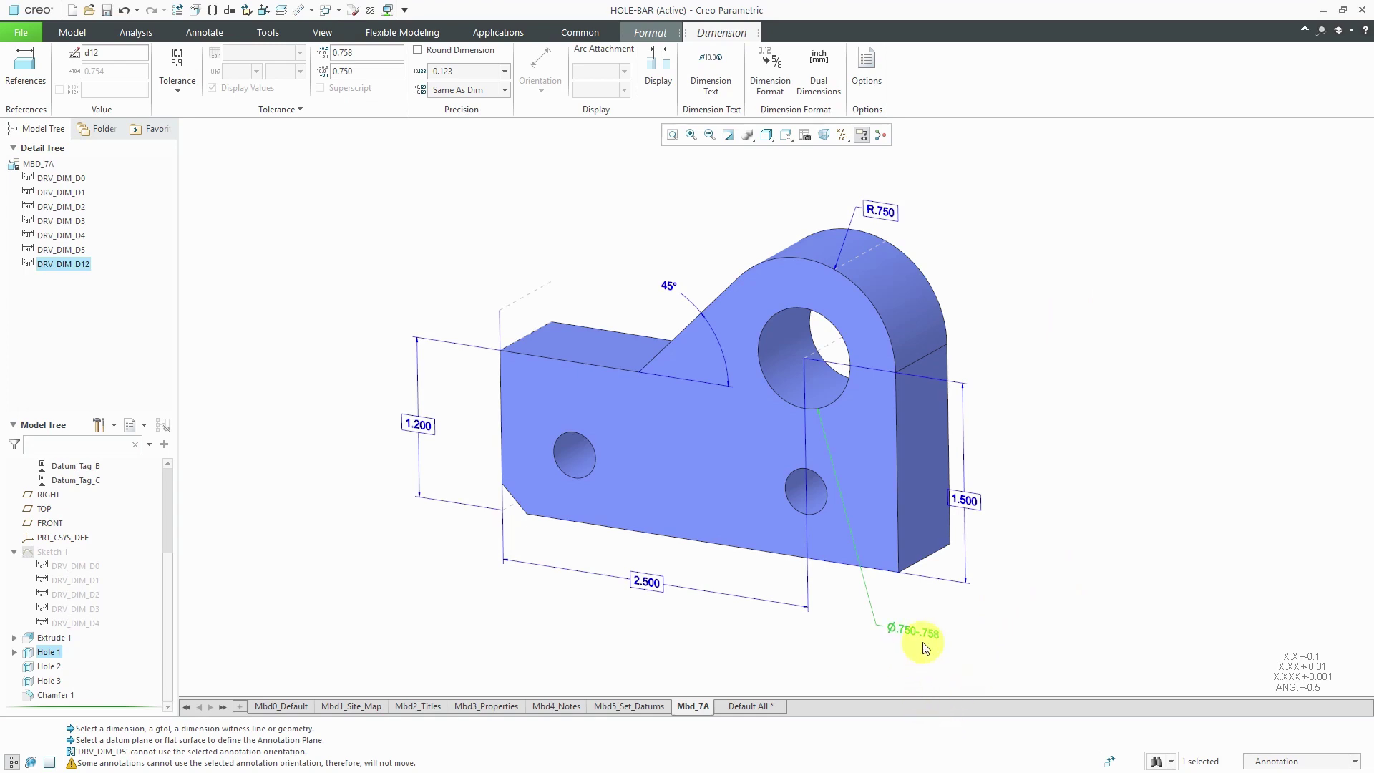
click(938, 662)
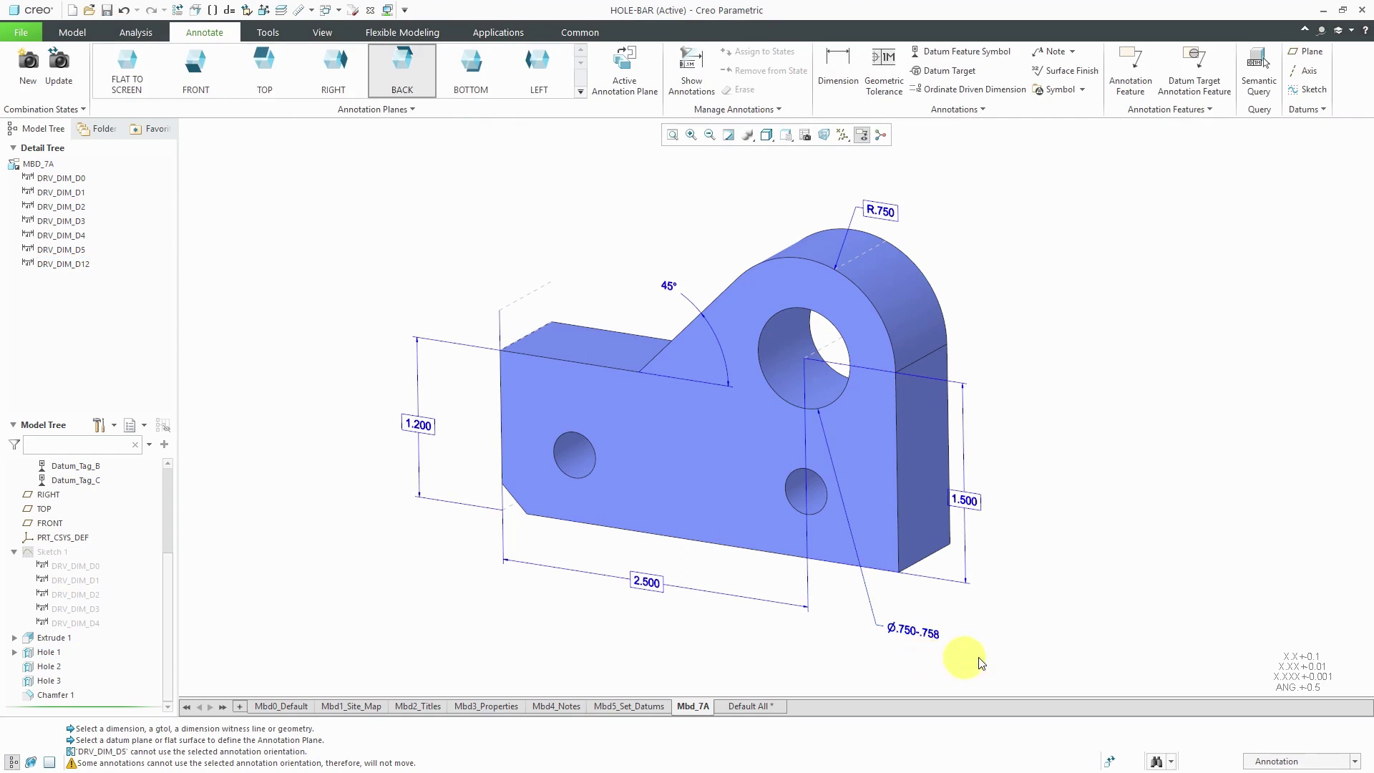
Make FRONT the active annotation plane and attach a geometric tolerance frame to the large hole's diameter dimension.
click(893, 96)
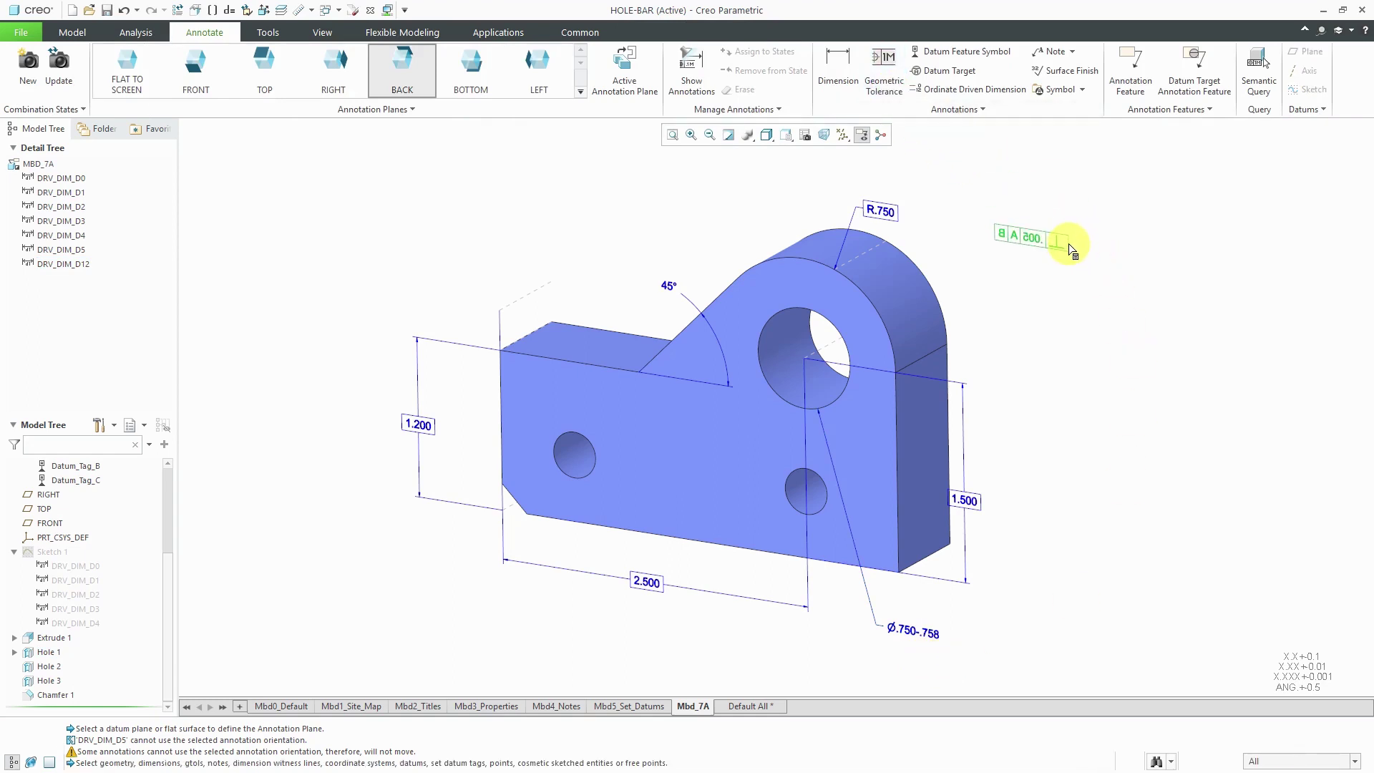
key(Escape)
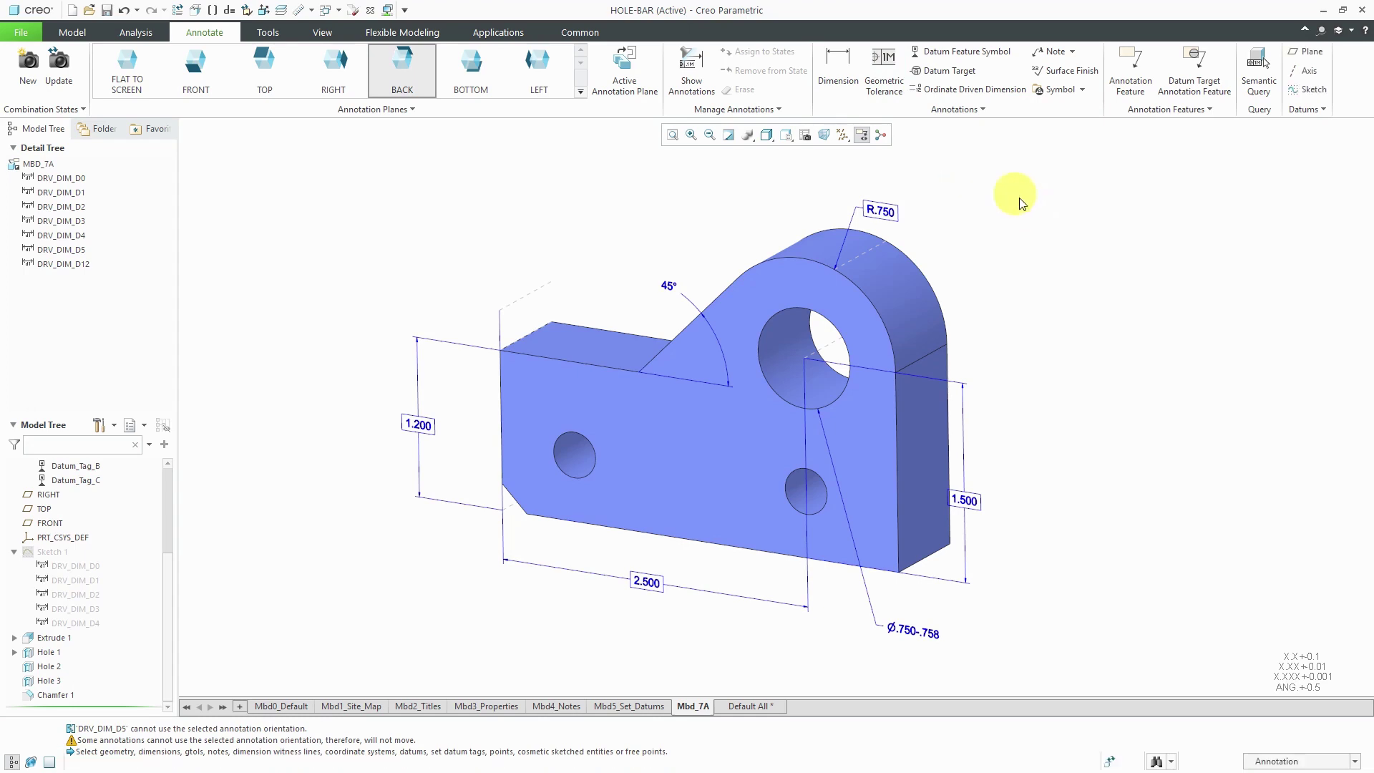
click(195, 77)
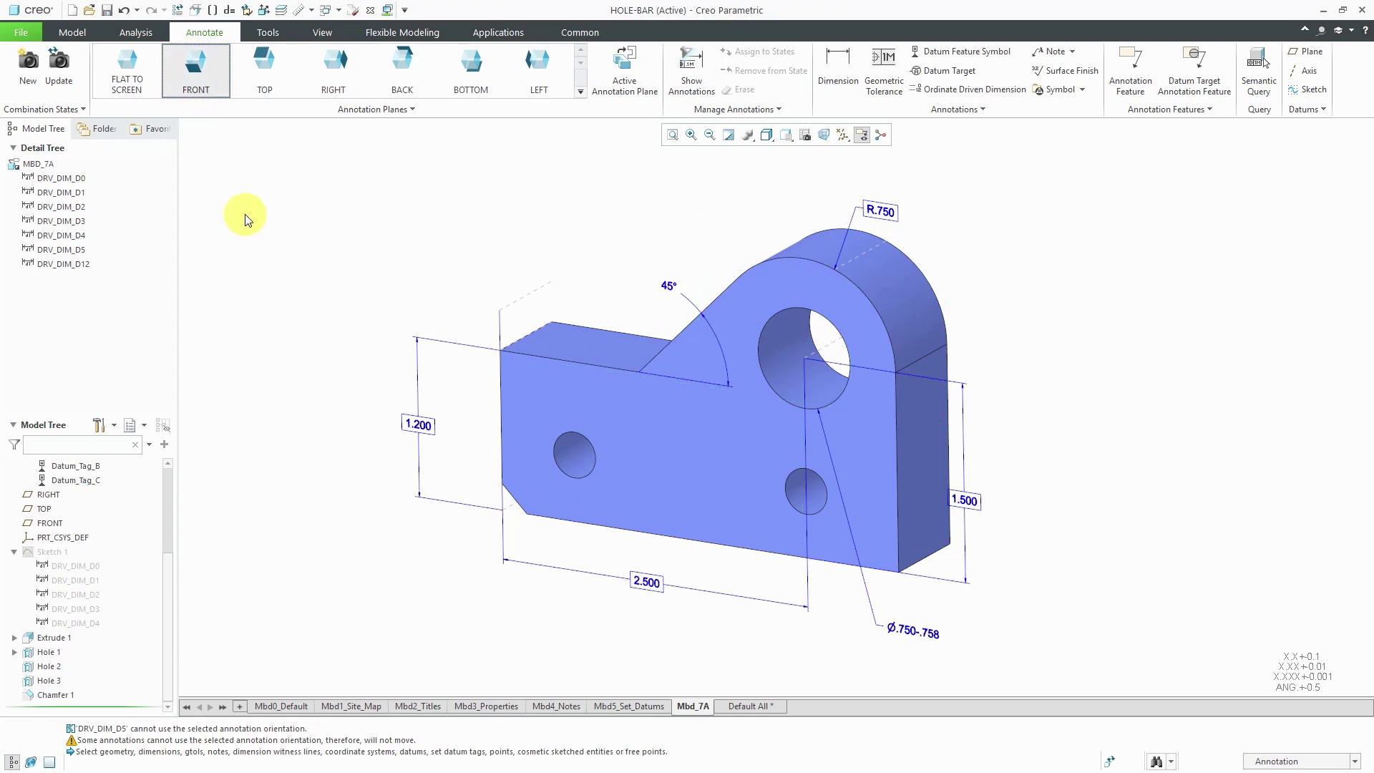
click(894, 82)
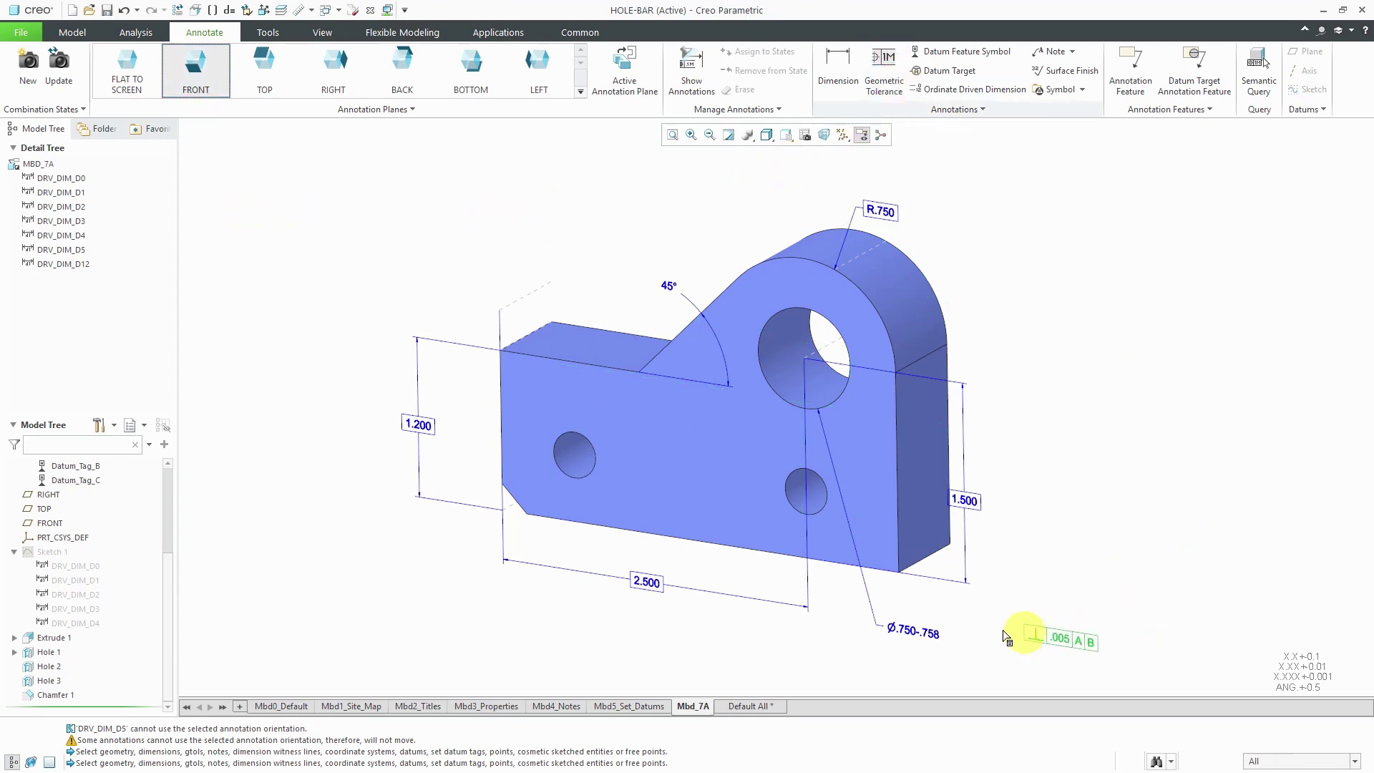
click(924, 634)
middle_click(926, 635)
Change the hole's geometric tolerance to Position with a tolerance value of 0.010.
click(102, 87)
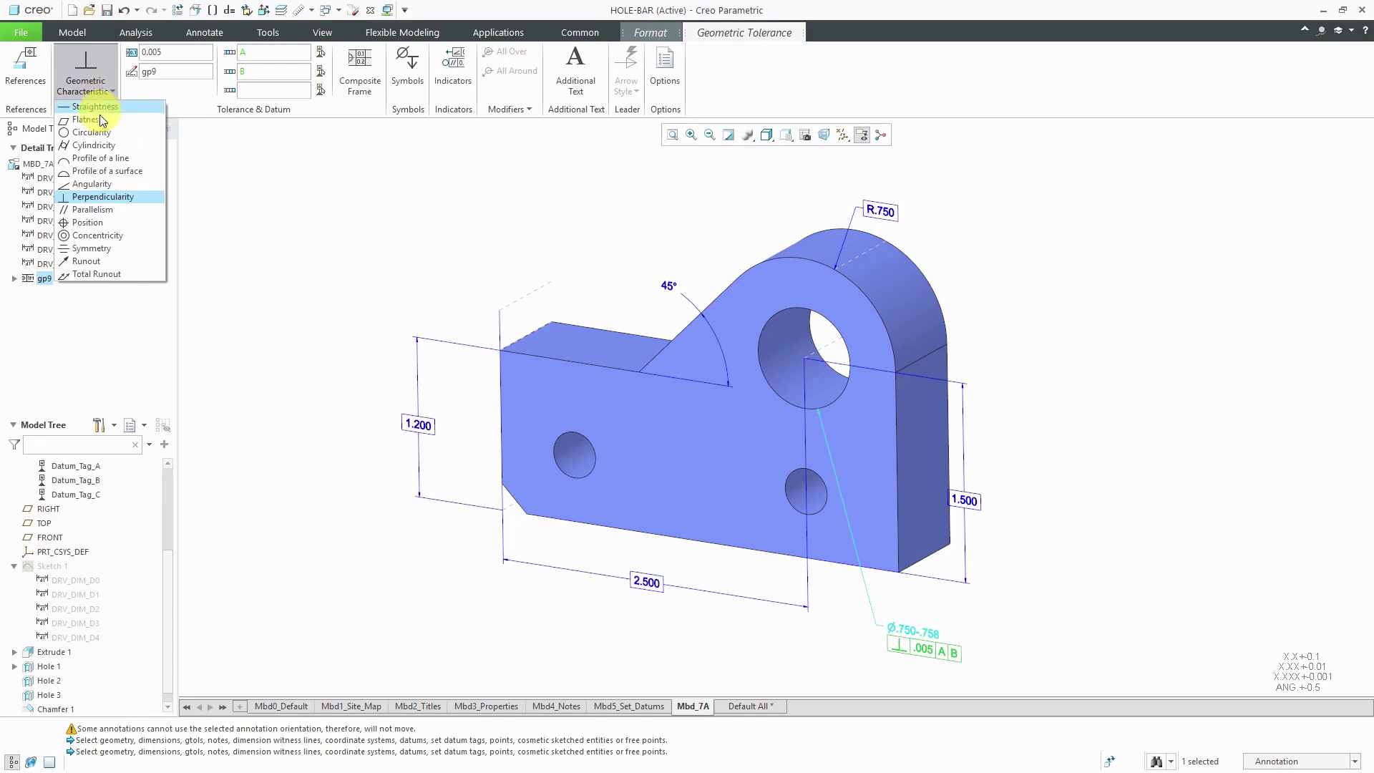
click(110, 225)
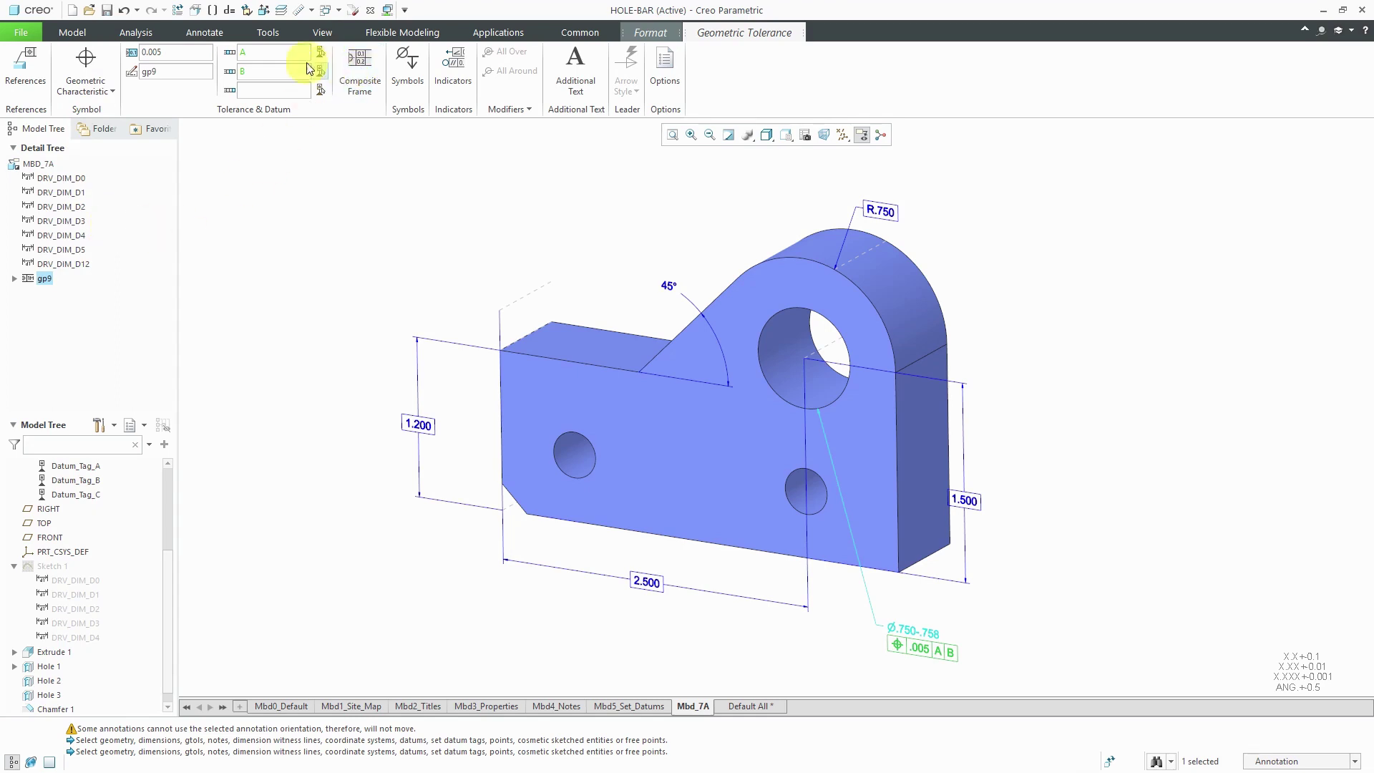
click(190, 55)
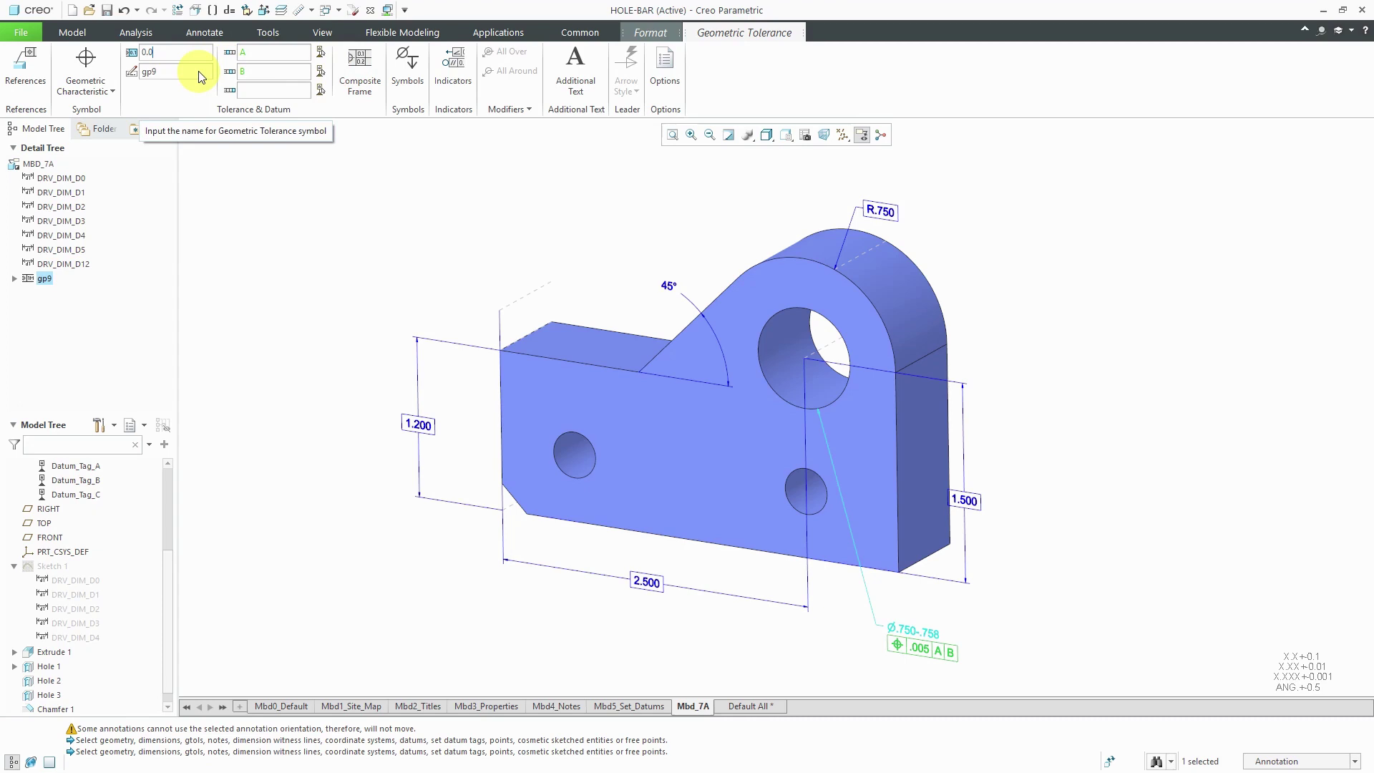
text(10)
key(Return)
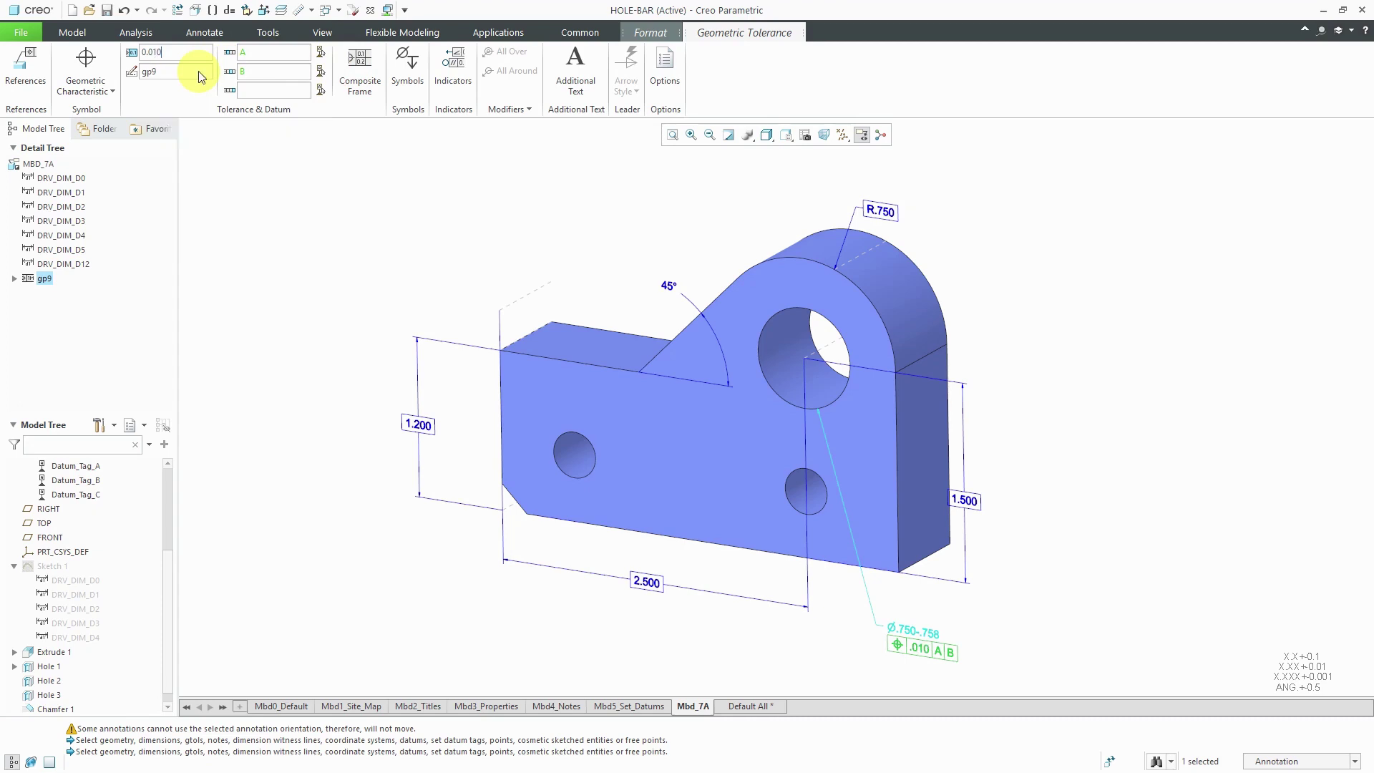
Add Datum_Tag_C from the Mbd5_Set_Datums state as the large hole's tertiary datum reference and return to Mbd_7A.
click(321, 91)
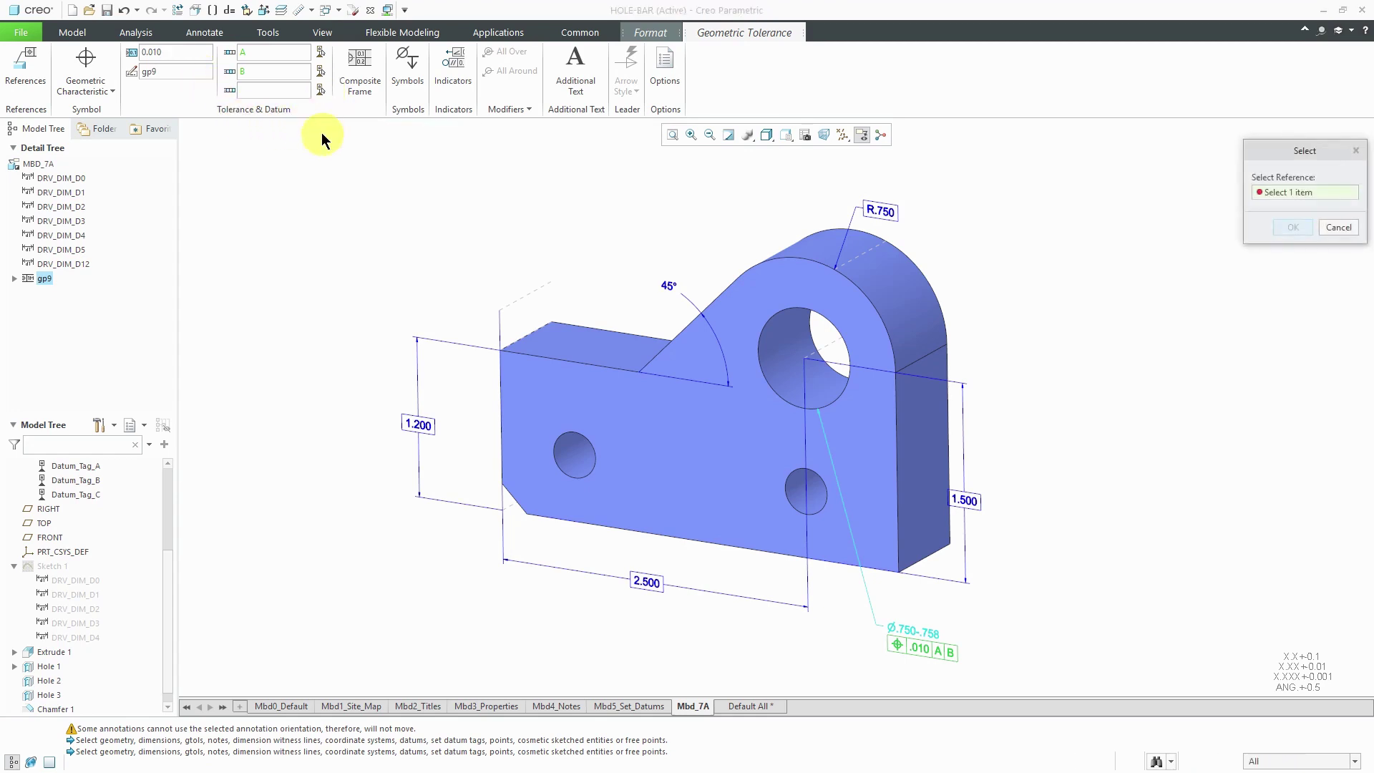
click(625, 707)
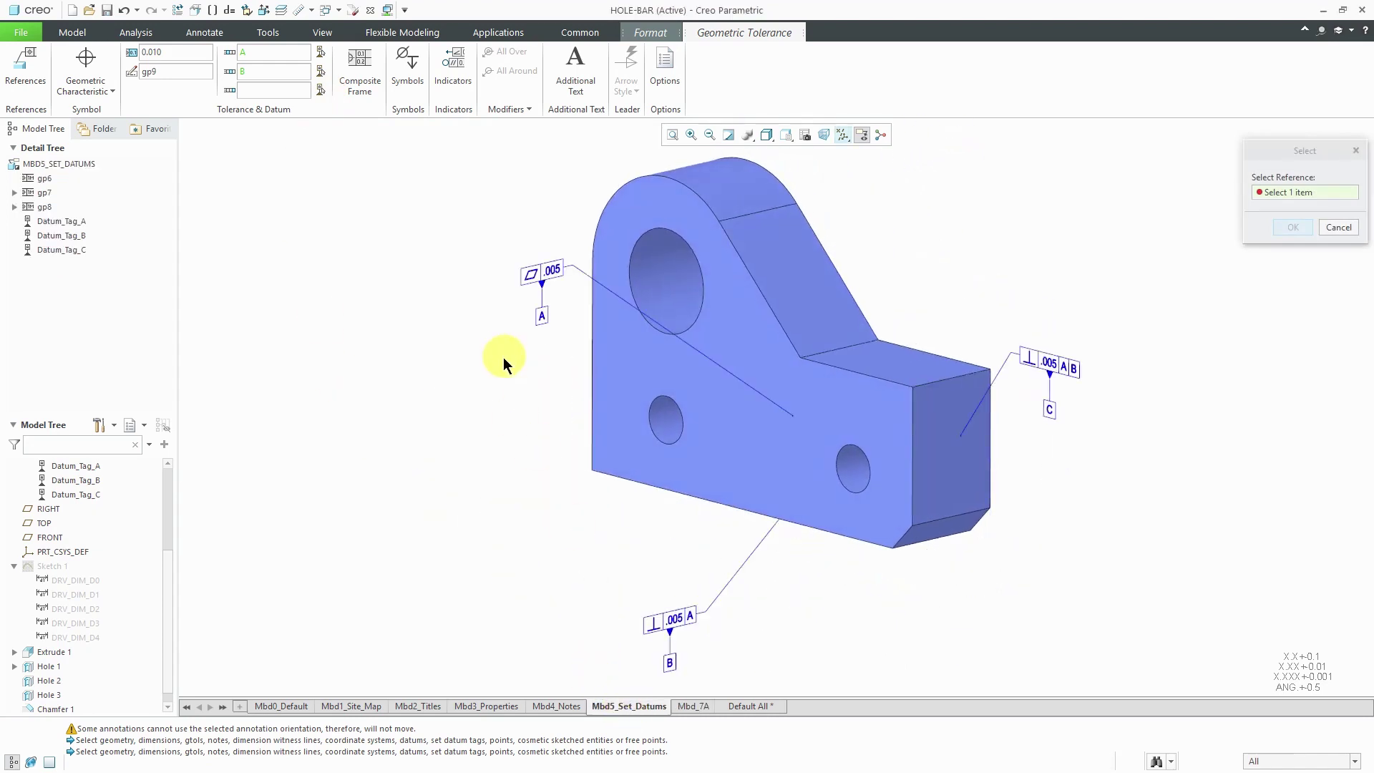
click(1055, 408)
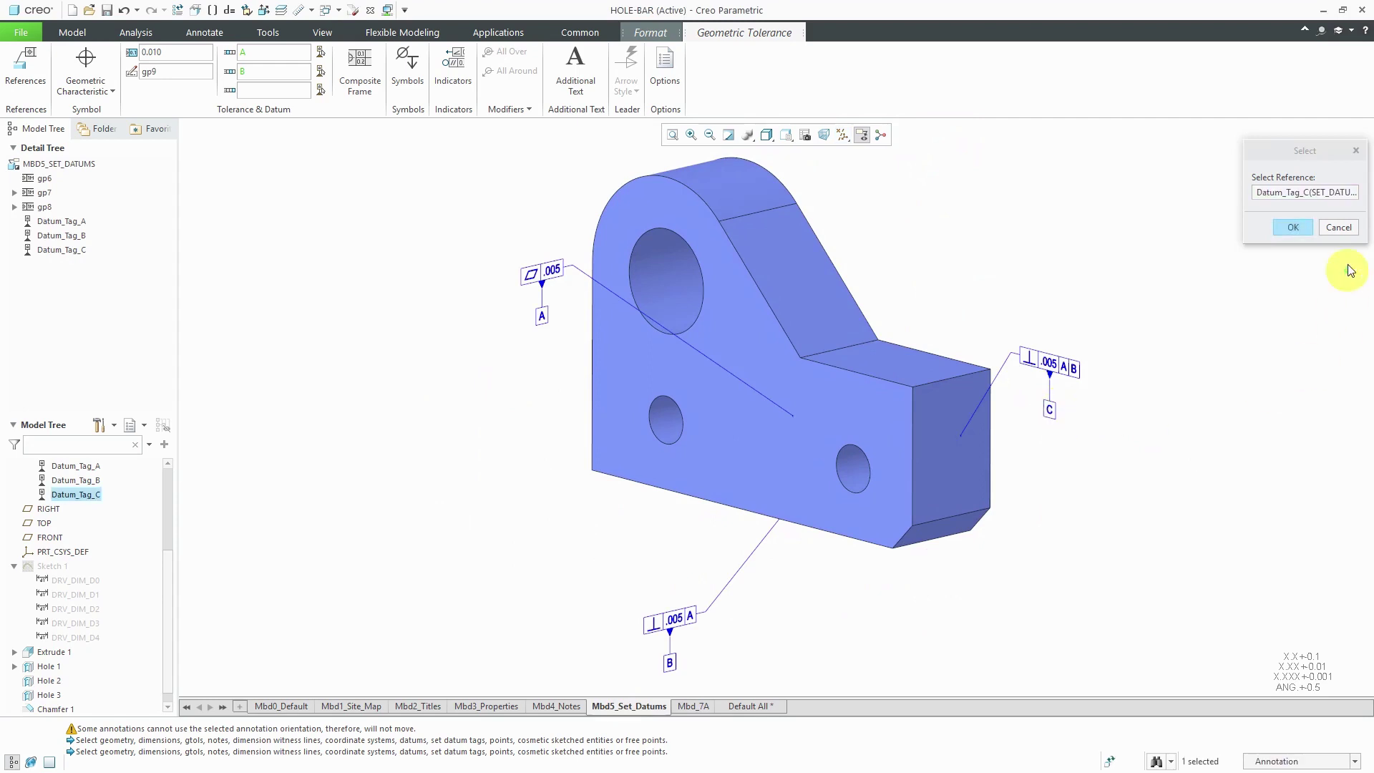
click(1281, 226)
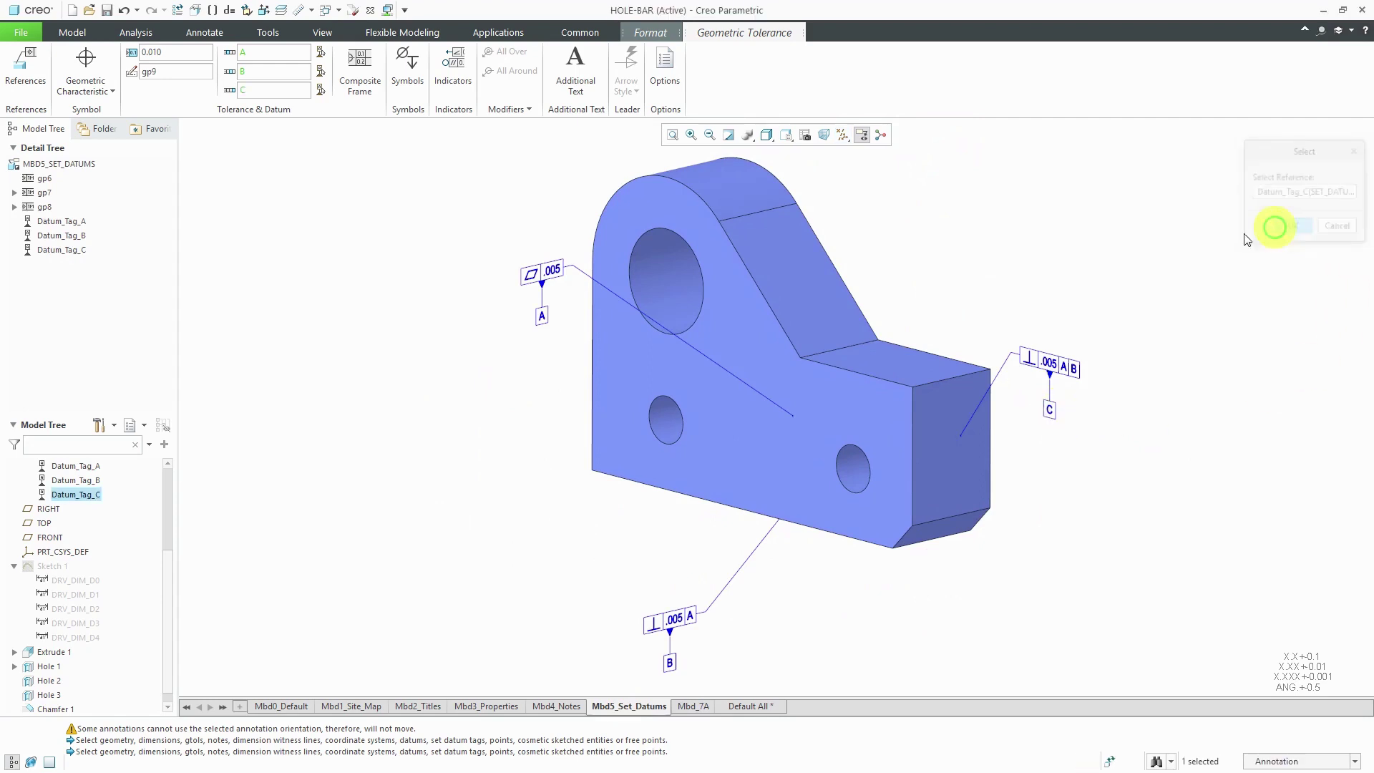
click(697, 704)
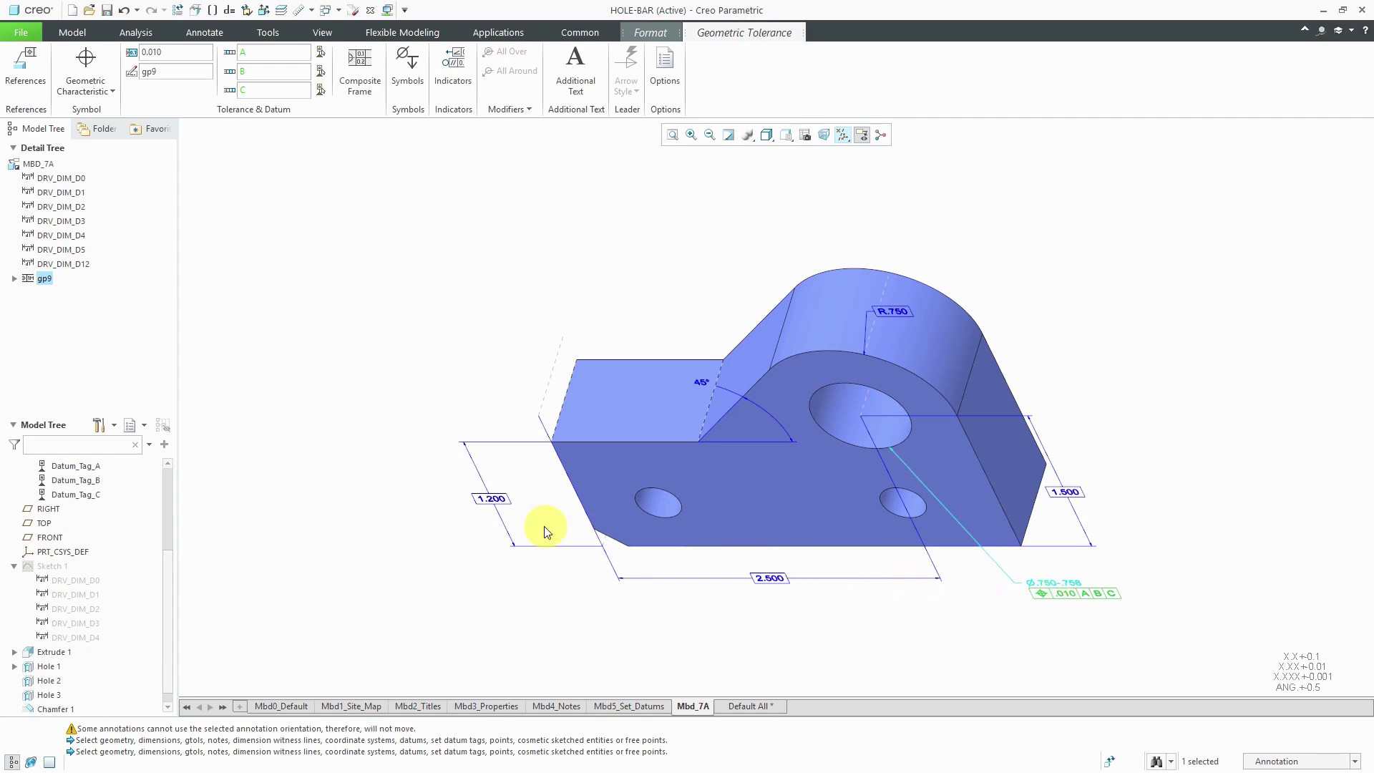
Append the maximum material condition symbol (circled M) to the large hole's 0.010 position tolerance value and finish editing the frame.
click(186, 54)
click(411, 98)
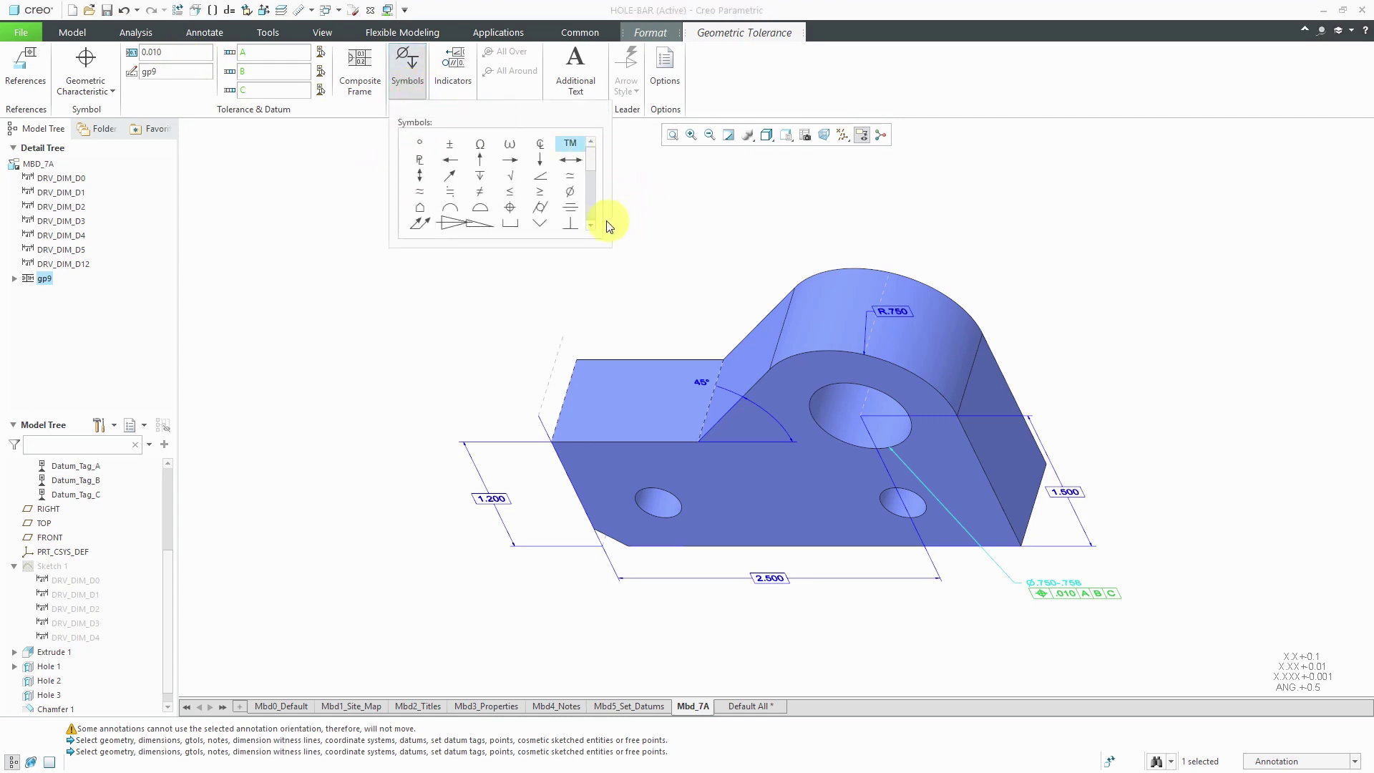
click(591, 226)
click(591, 226)
click(591, 225)
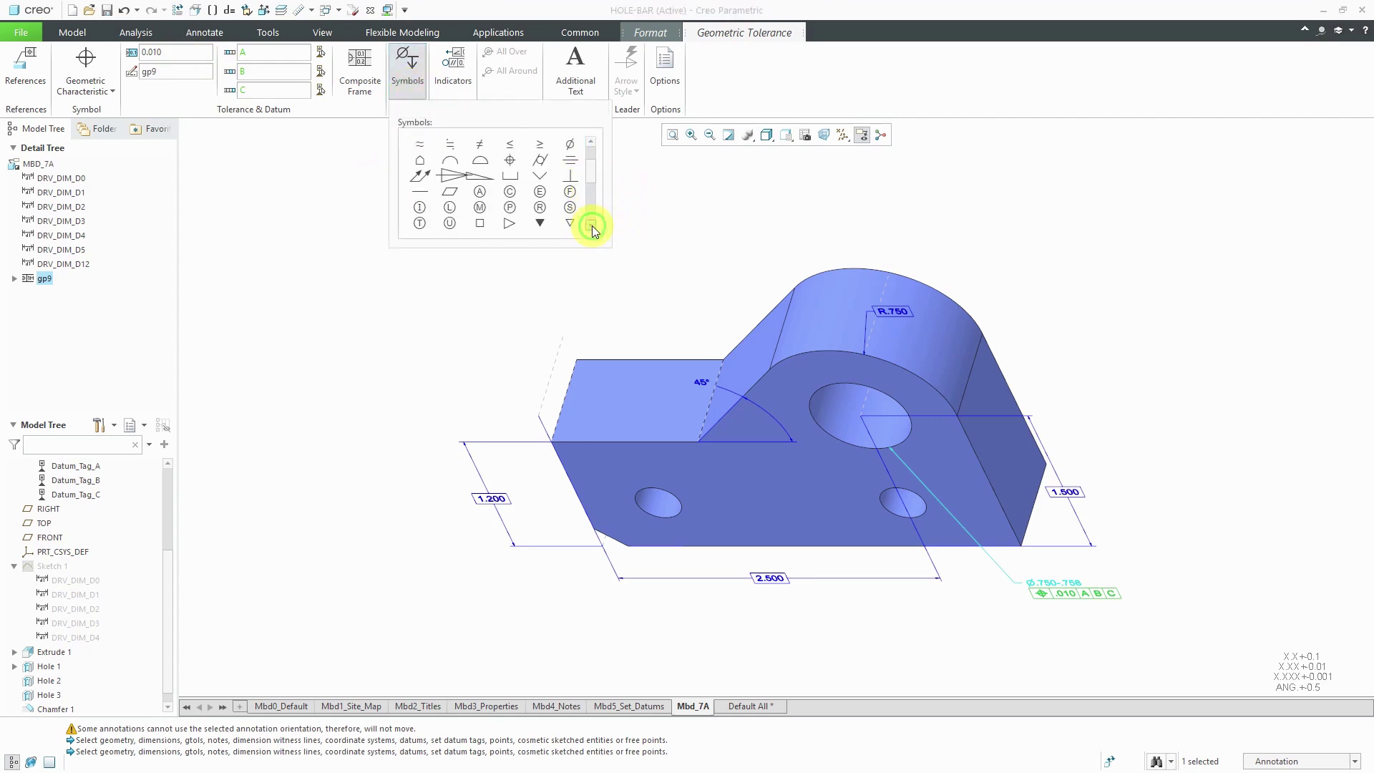
click(481, 208)
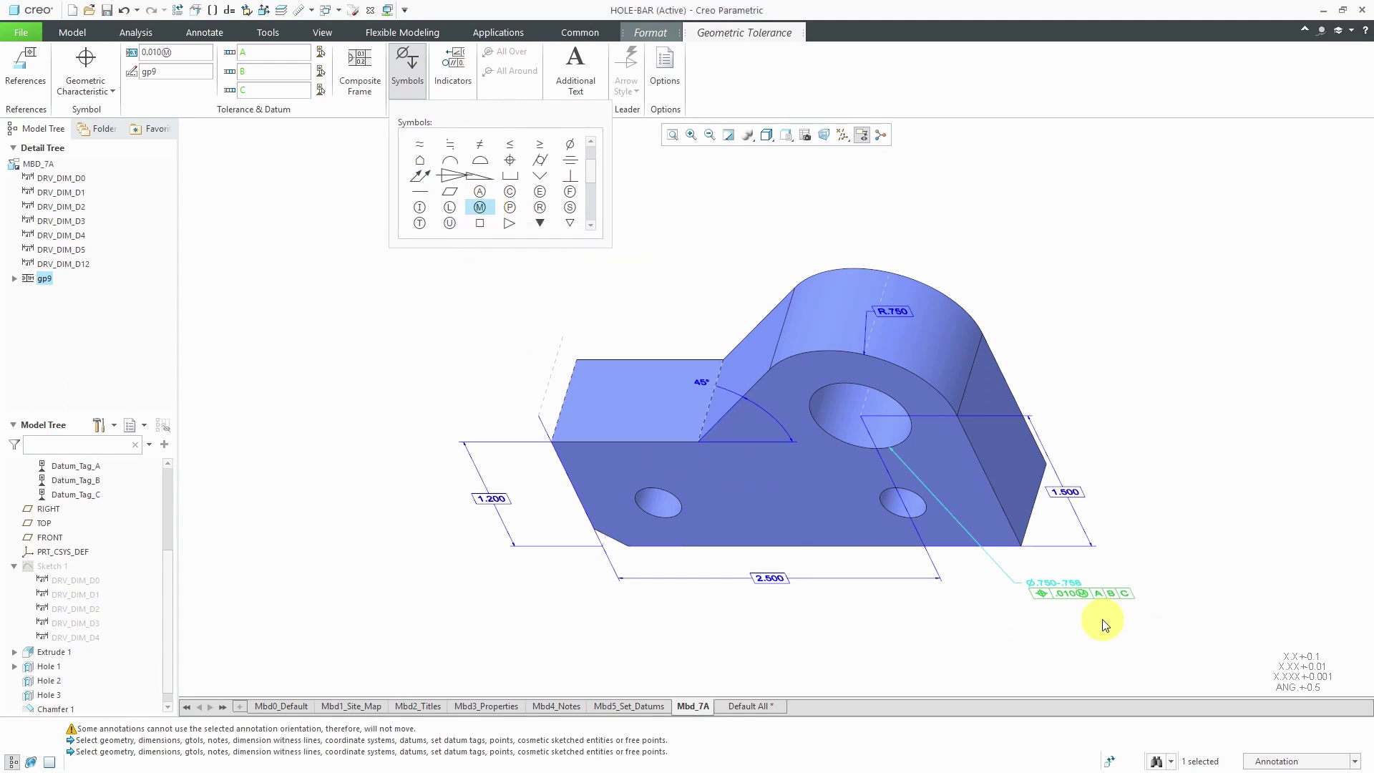
middle_click(732, 229)
mouse_move(730, 261)
middle_down()
mouse_move(784, 229)
mouse_move(719, 221)
mouse_move(729, 208)
mouse_move(678, 326)
middle_up()
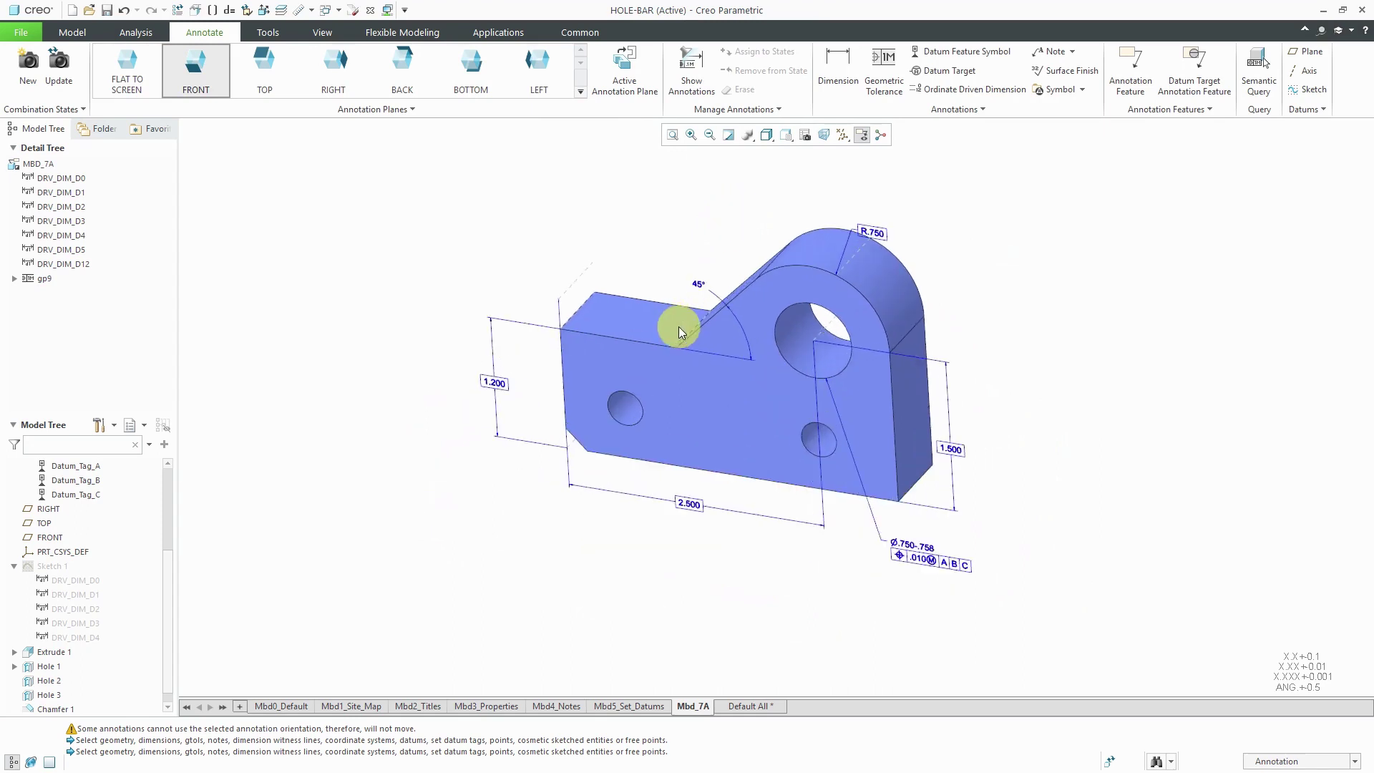
Shorten the witness line of the 2.500 dimension so it starts near the part's chamfered lower corner.
click(67, 70)
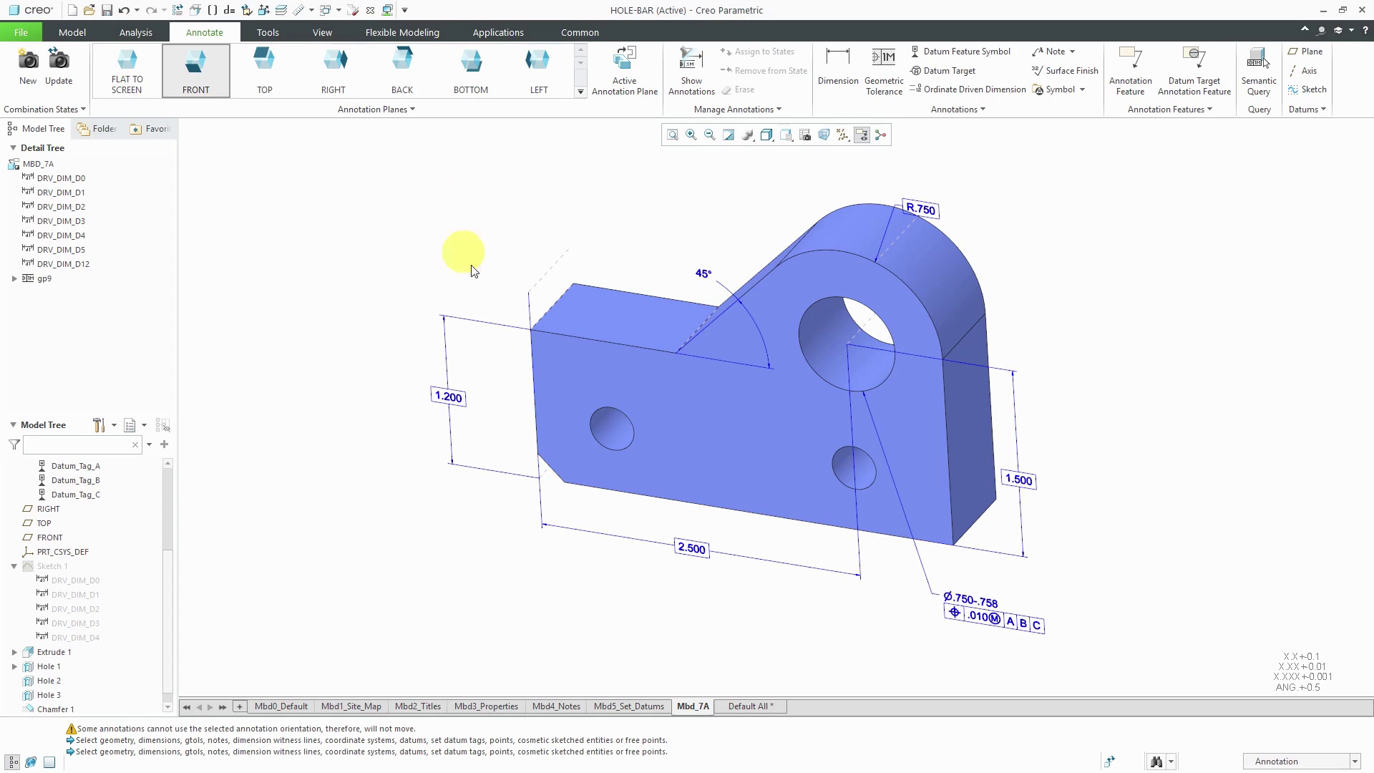
click(698, 551)
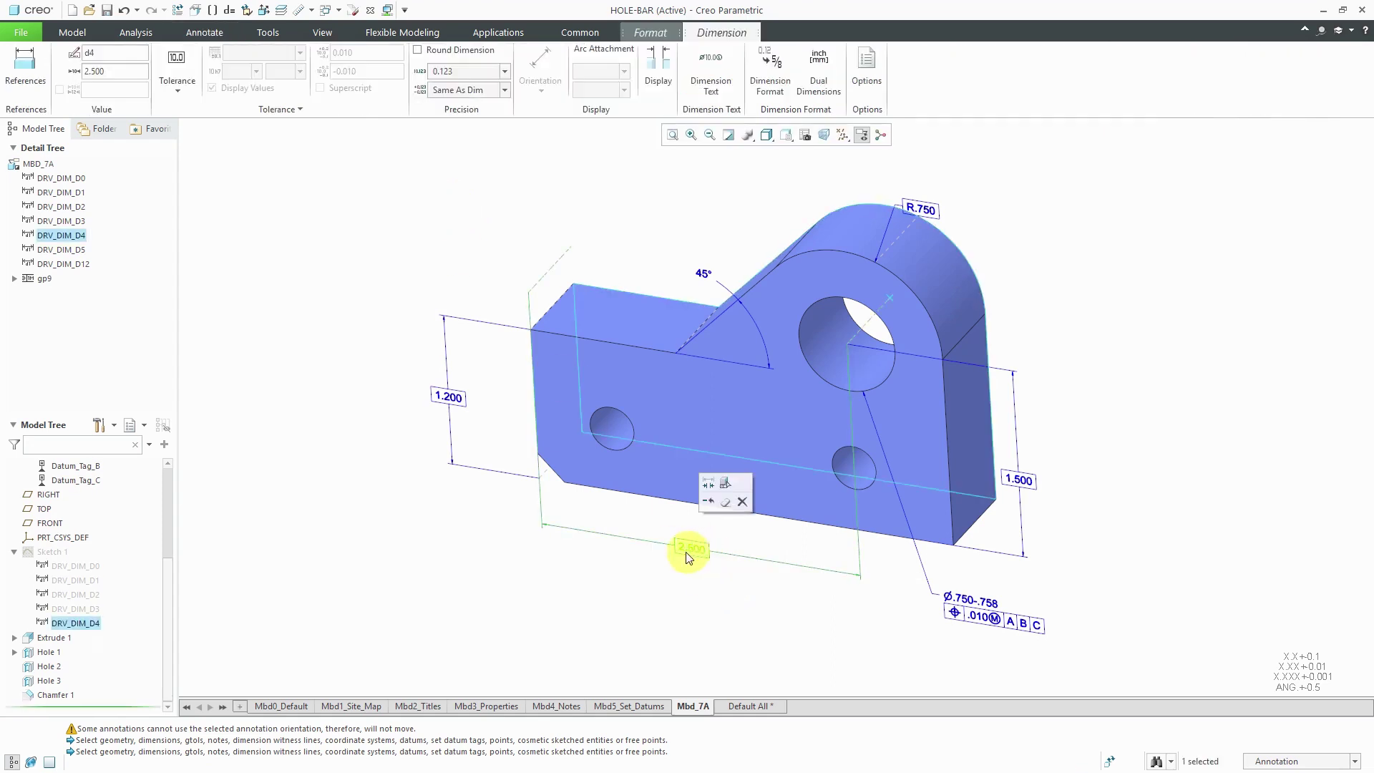
drag(528, 295, 536, 472)
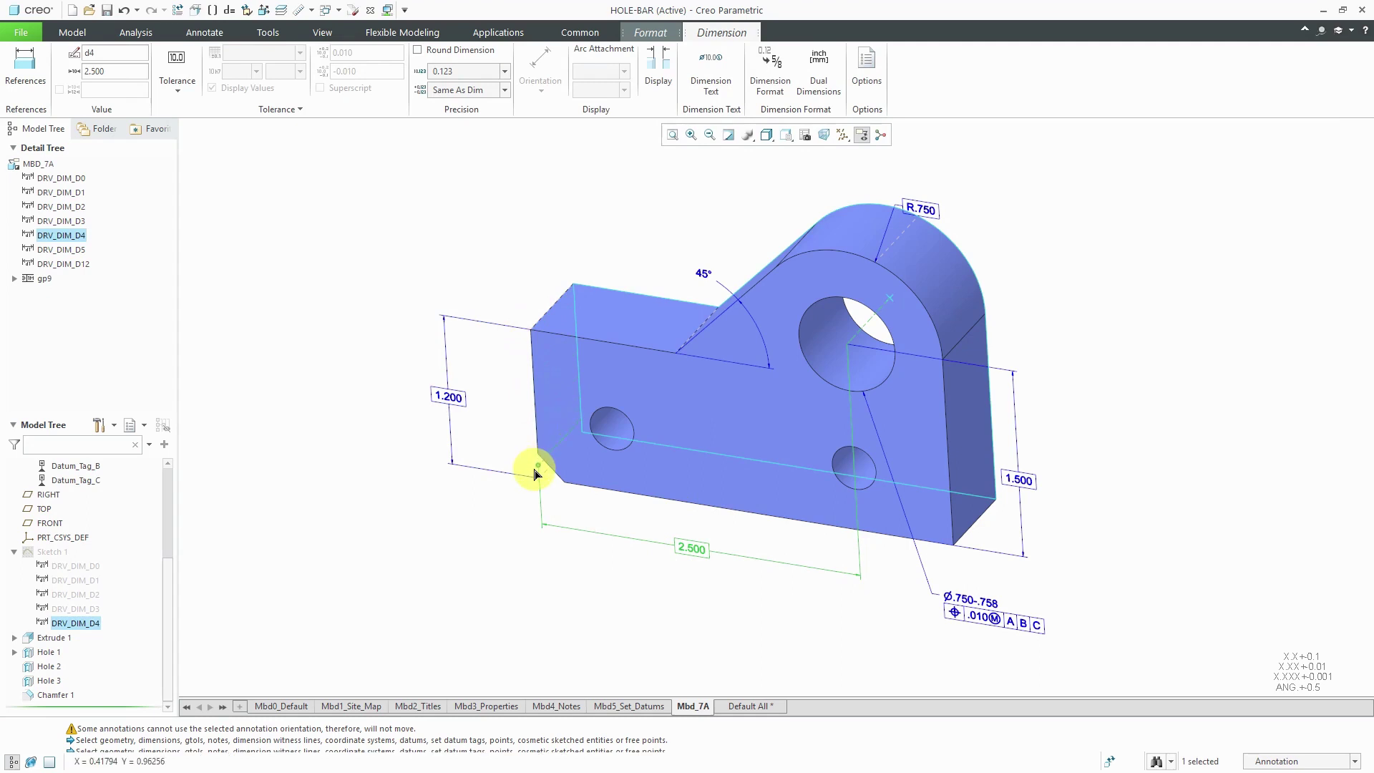
click(548, 229)
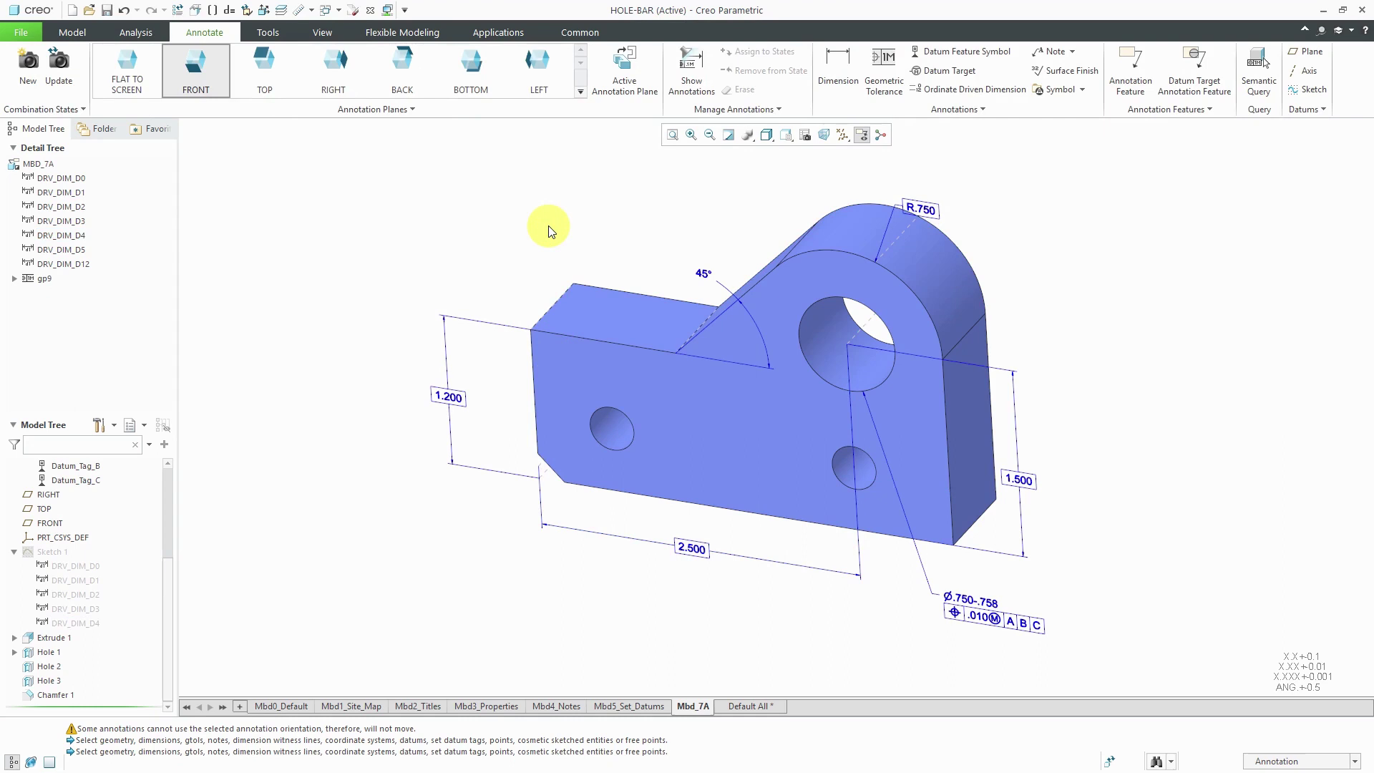
Show all driving dimensions of Hole 2 in the Mbd_7A combination state.
click(685, 86)
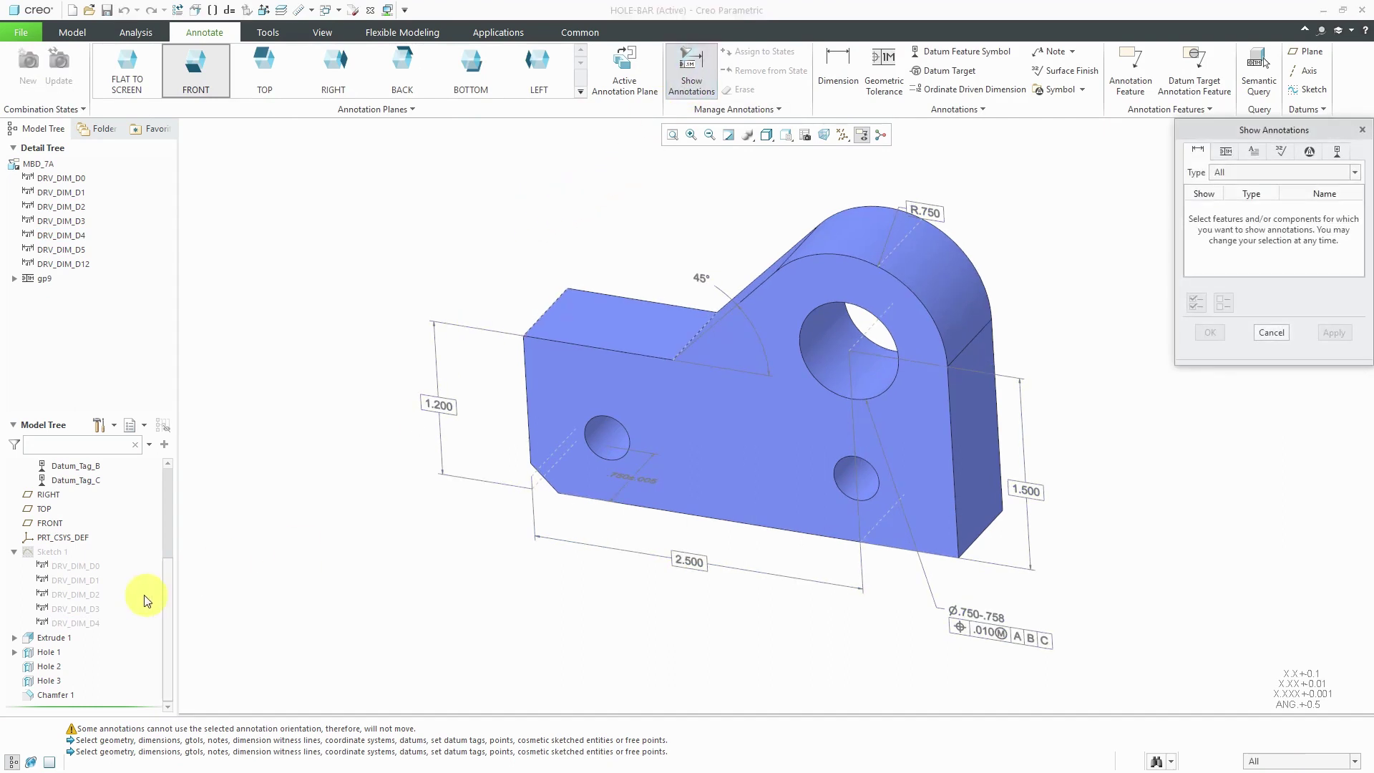
click(50, 666)
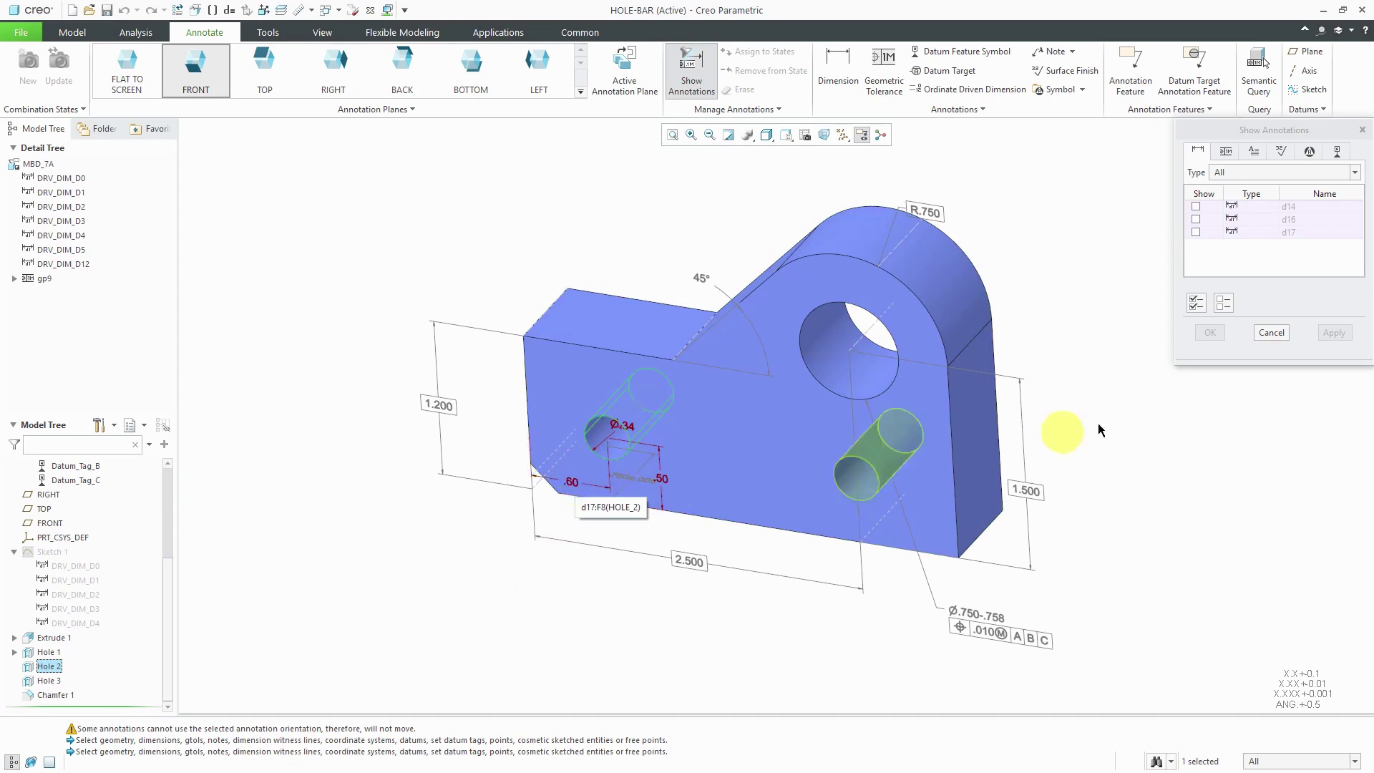
click(1196, 302)
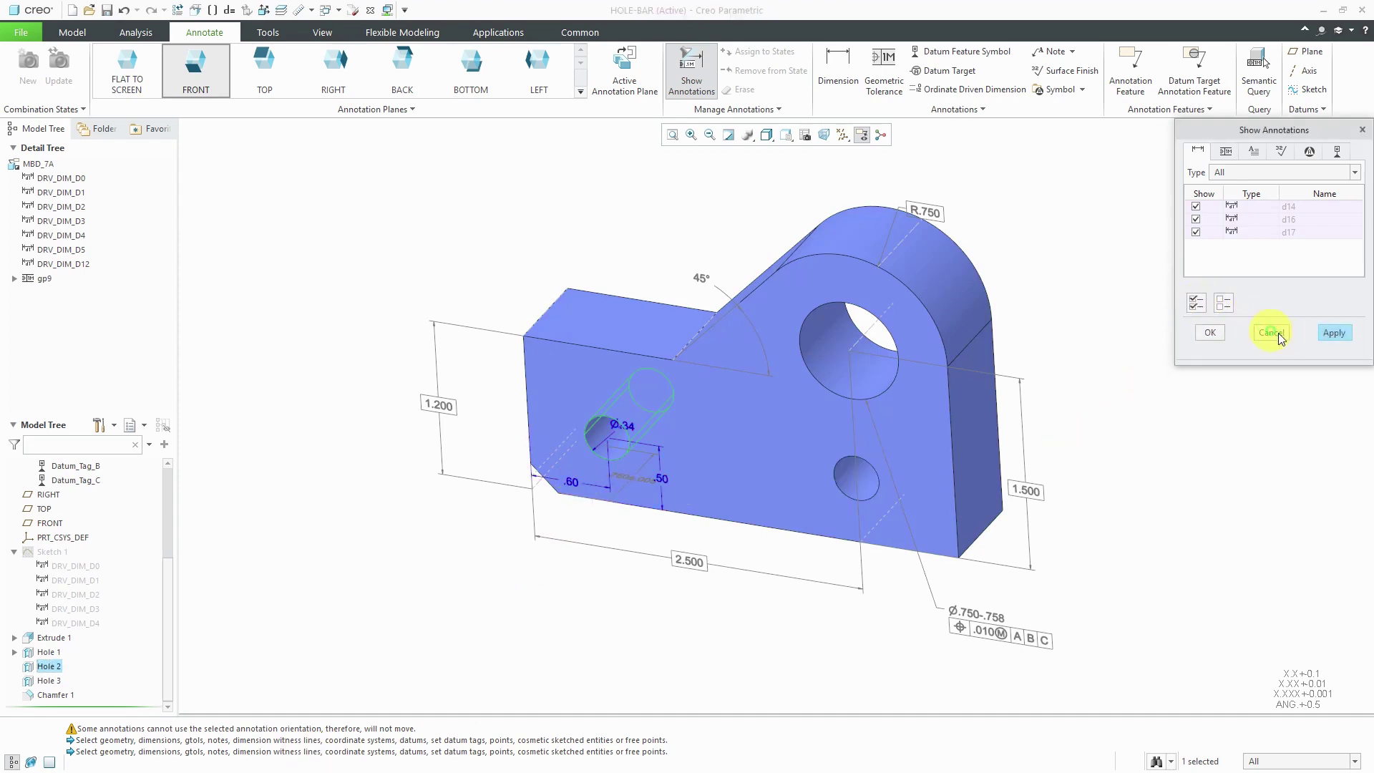
click(1209, 334)
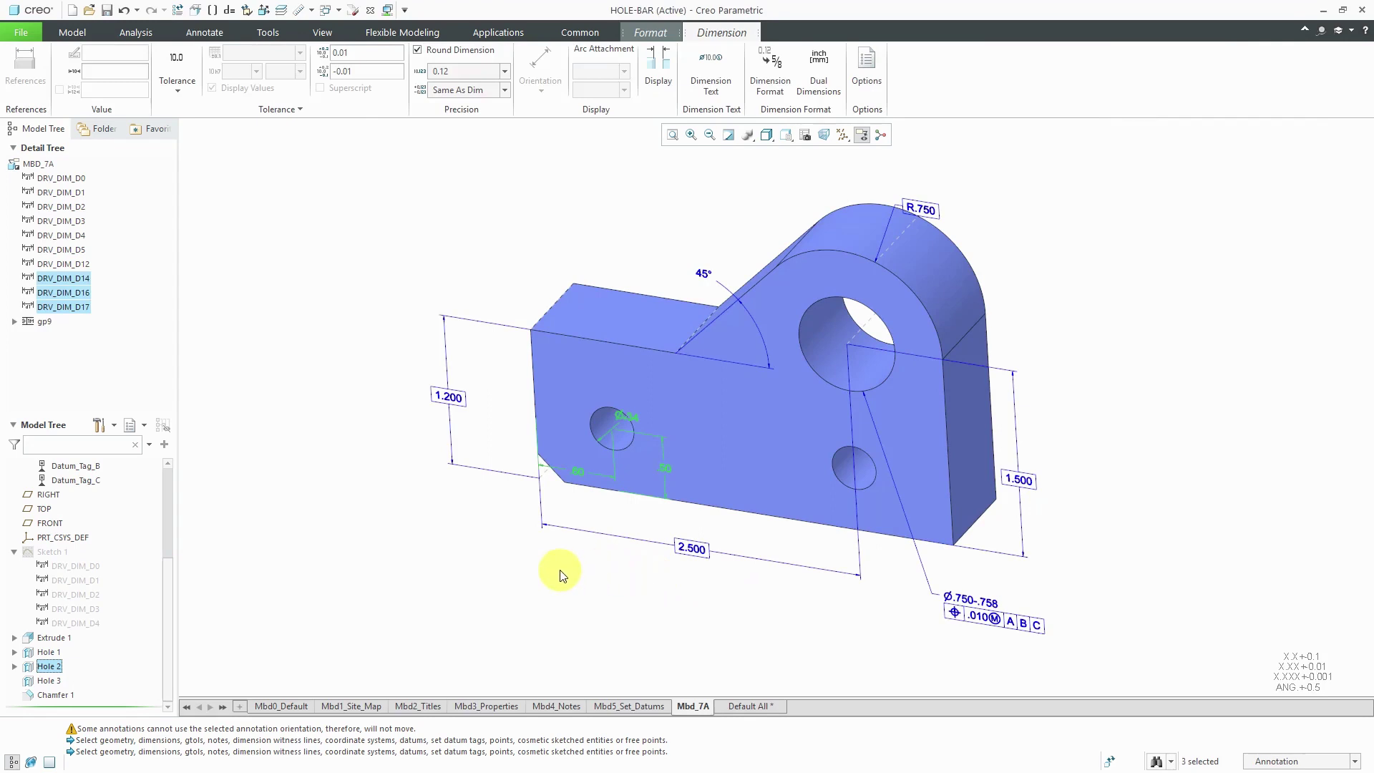
Set the precision of the Hole 2 dimensions to three decimal places (0.123).
click(504, 70)
click(470, 122)
click(599, 360)
Move Hole 2's horizontal .600 dimension below the part and its vertical .500 dimension outside the part's short end.
click(577, 478)
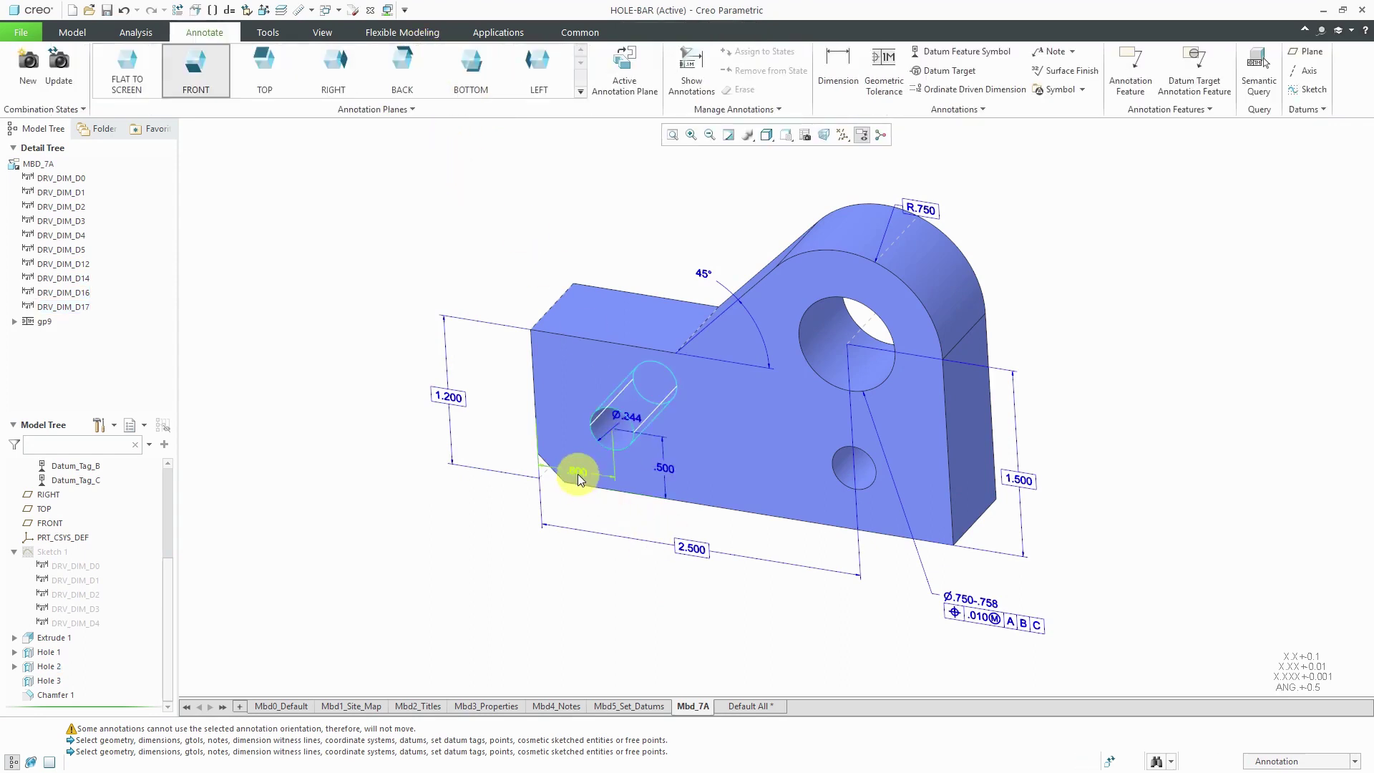
click(577, 472)
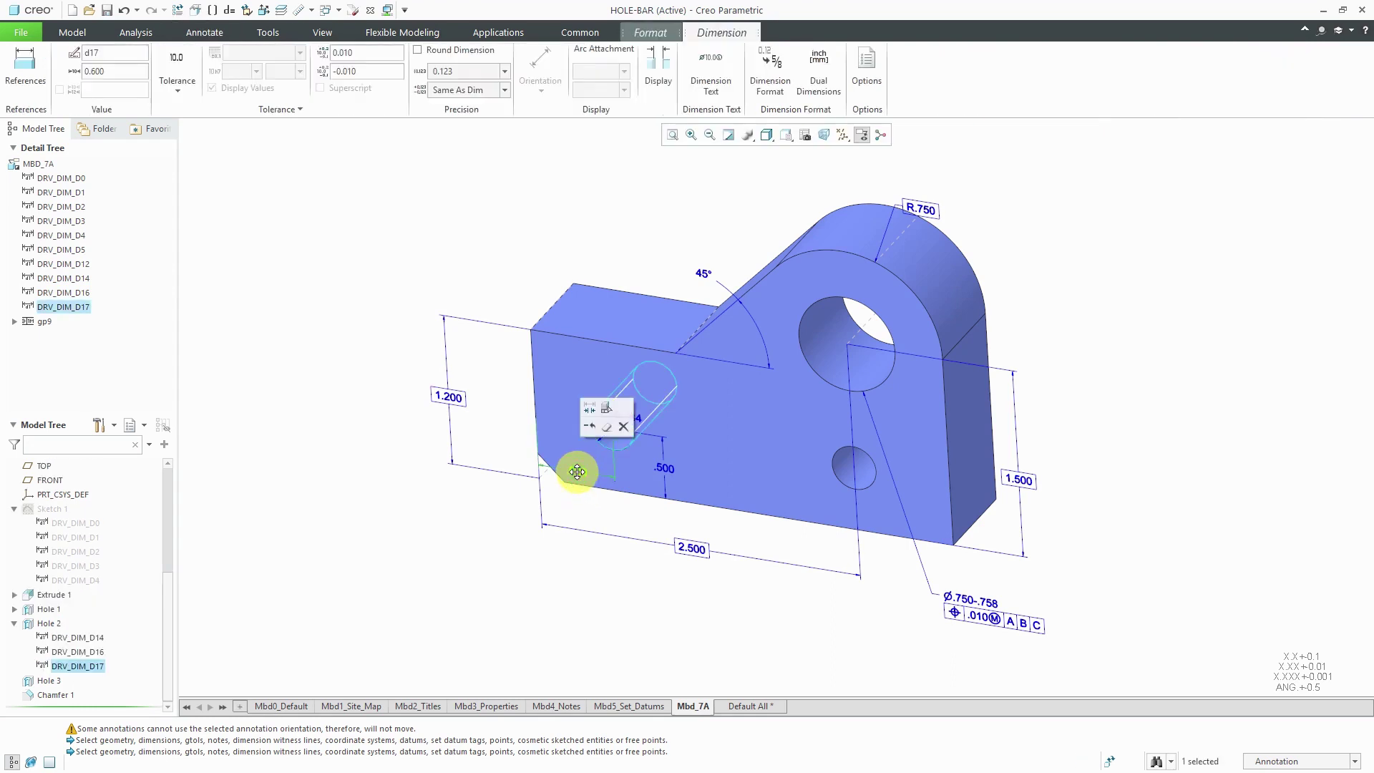
drag(573, 469, 574, 507)
click(664, 467)
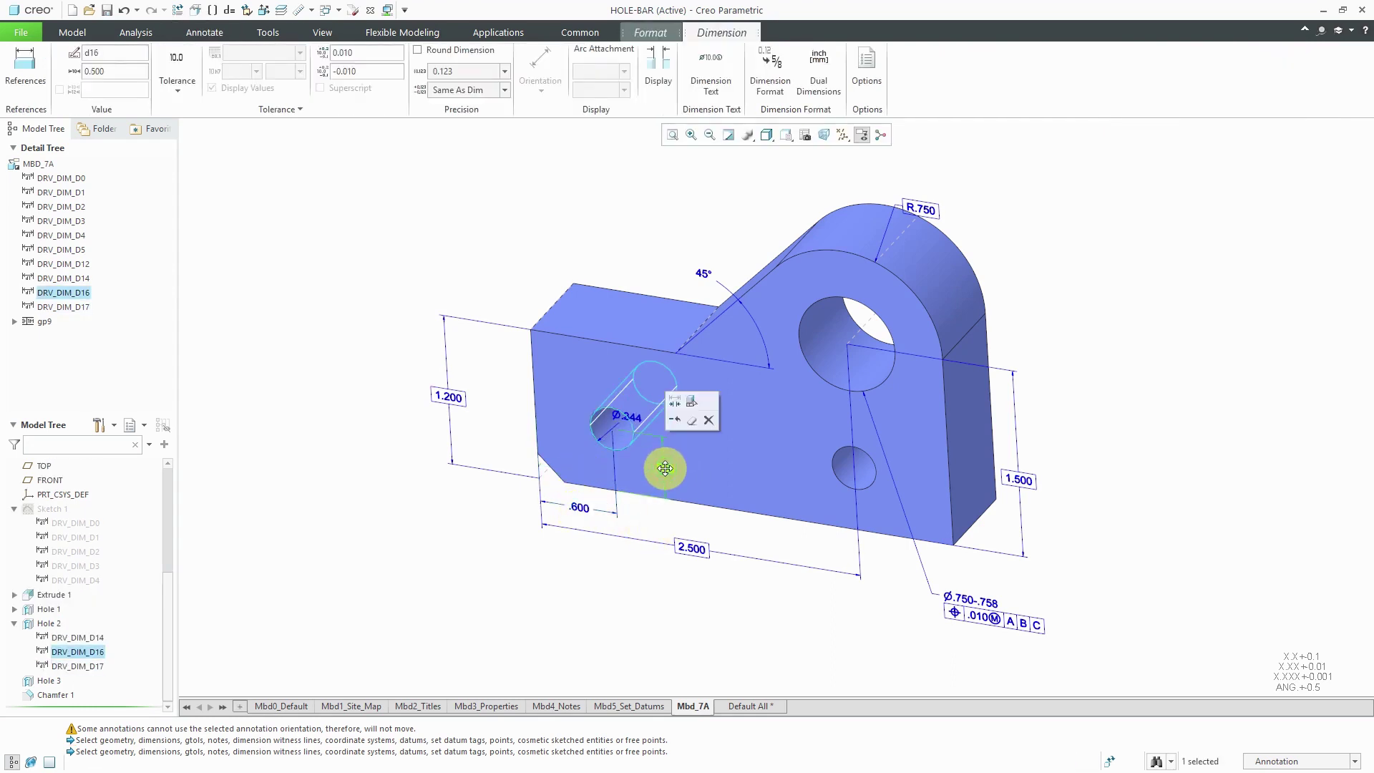
drag(662, 469, 501, 442)
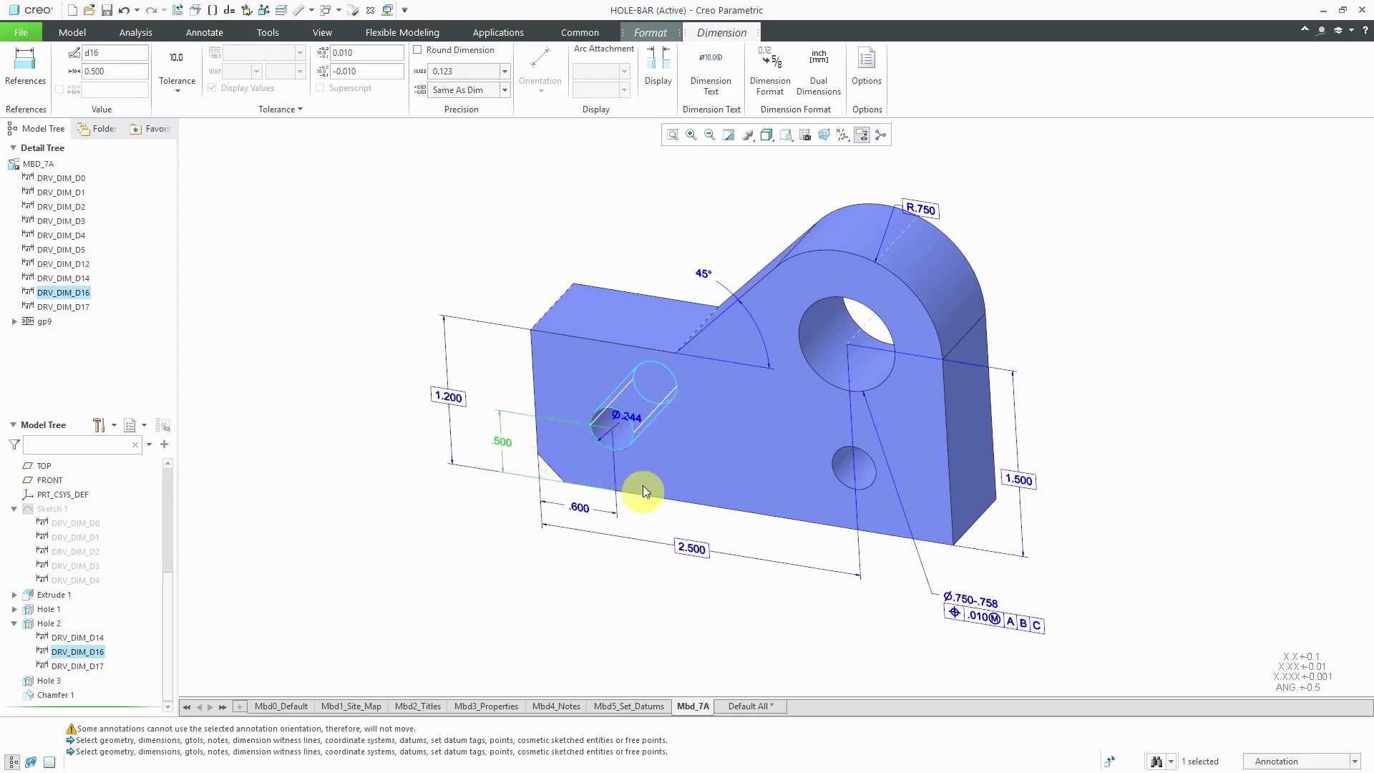
Move Hole 2's diameter dimension outside the part below the chamfered corner and flip its arrows.
click(635, 421)
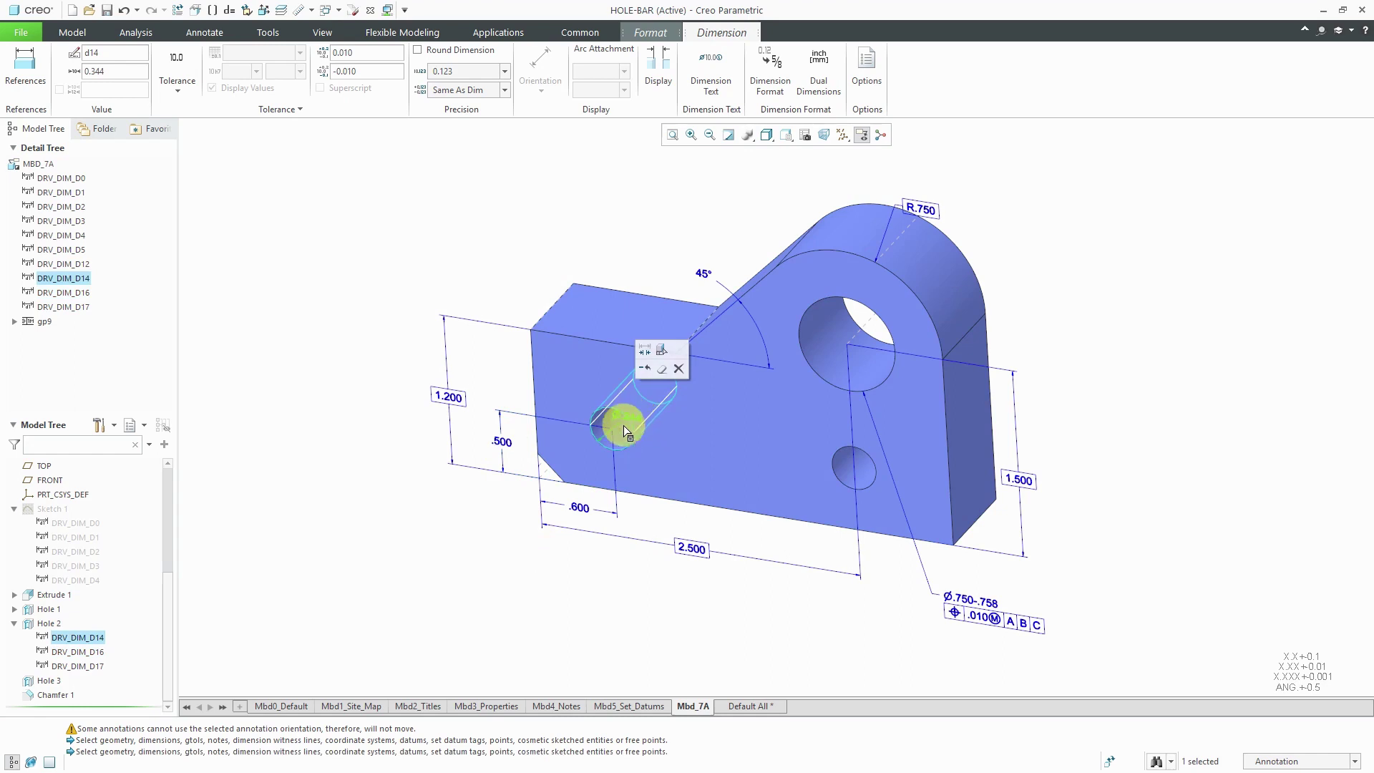
scroll(624, 427, down, 2)
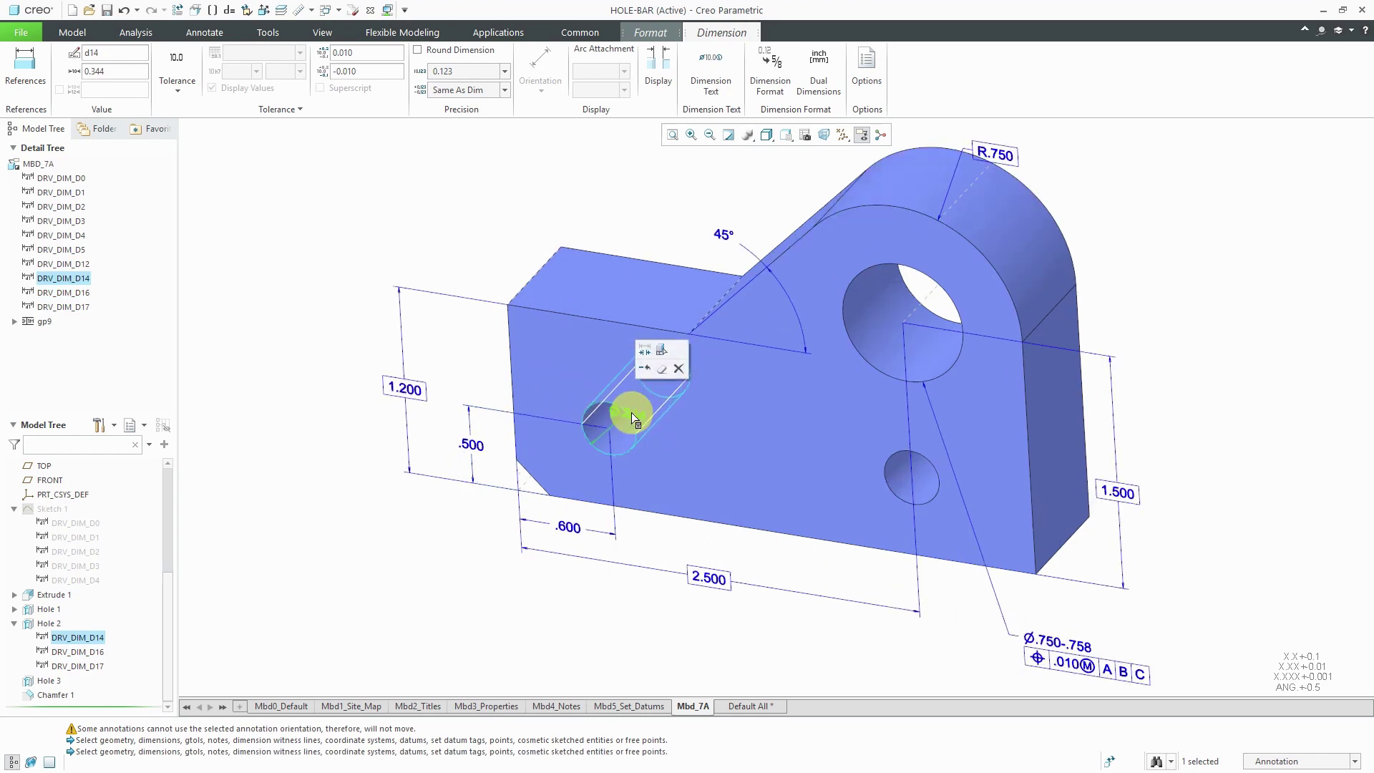
drag(619, 414, 437, 544)
right_click(460, 575)
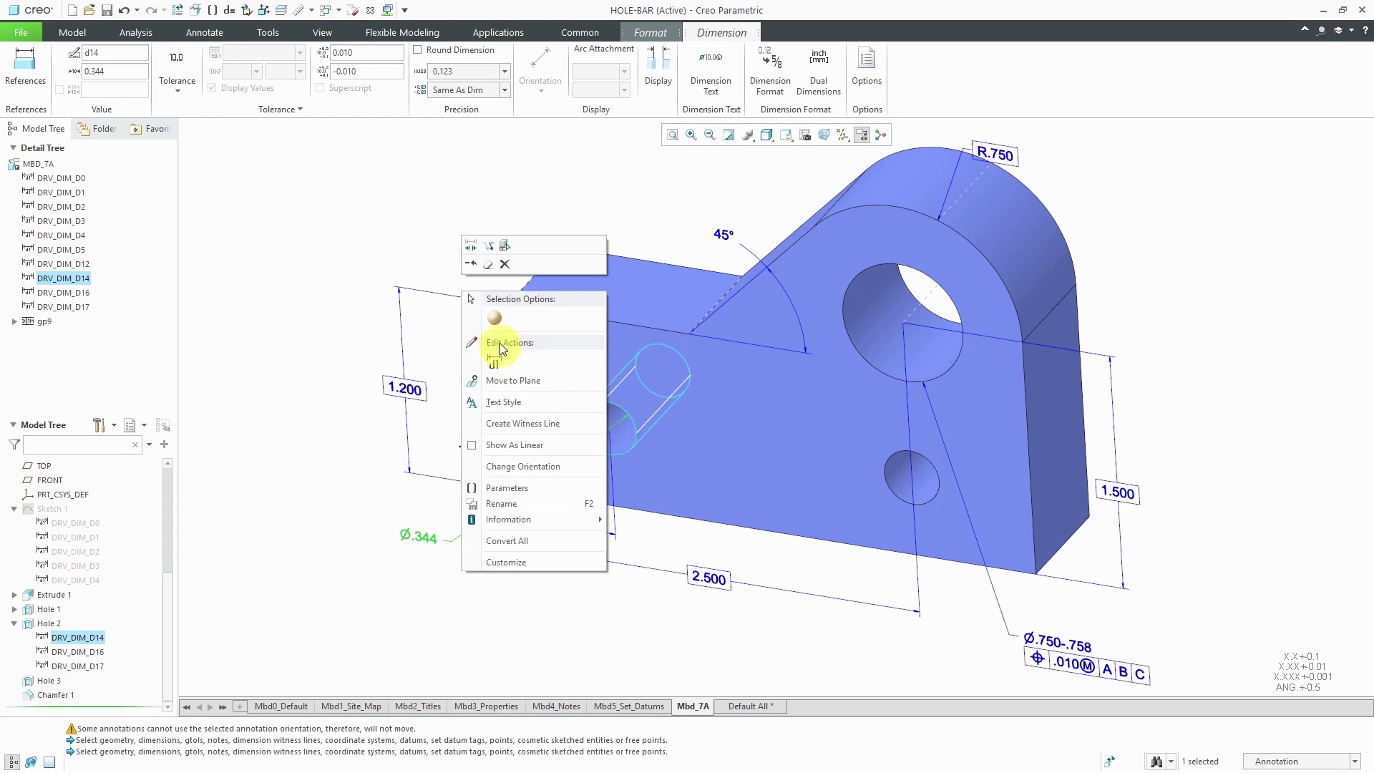
click(470, 248)
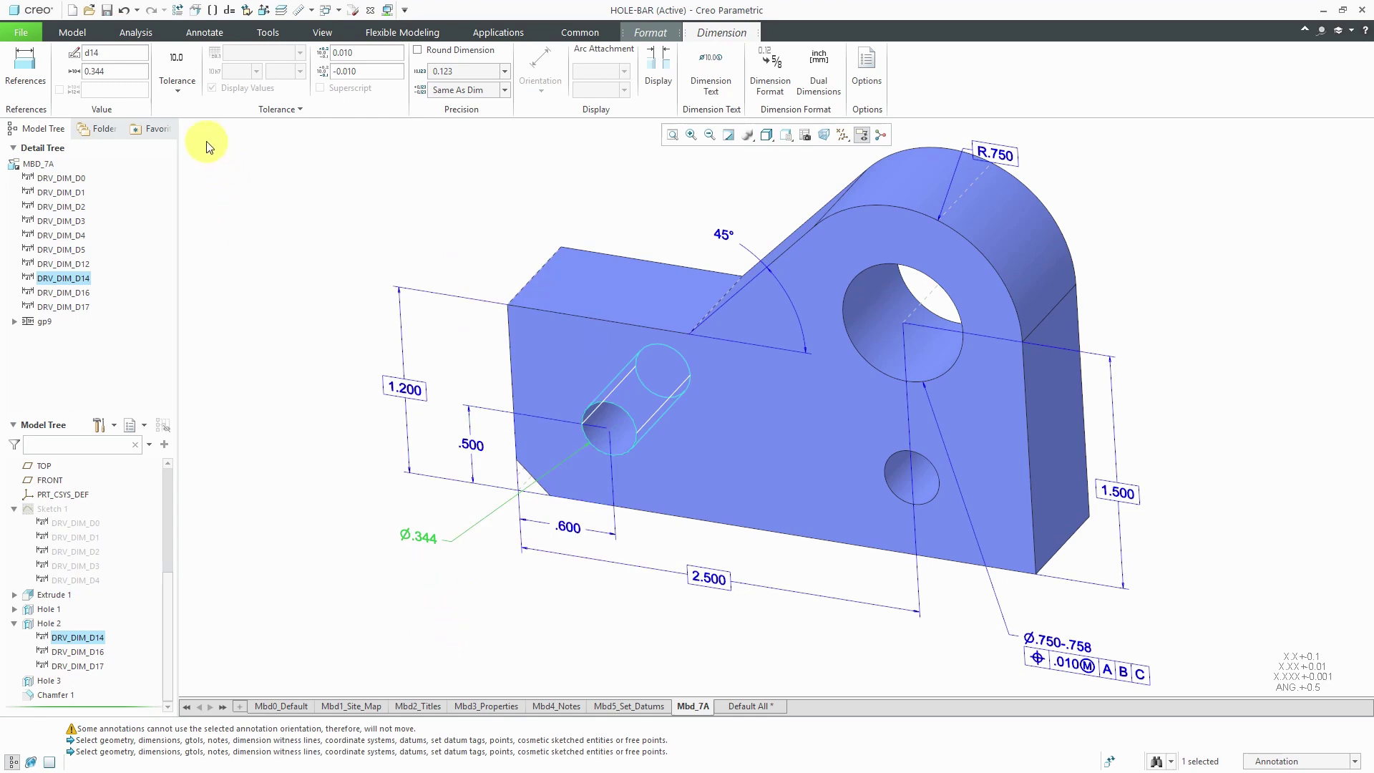
Give Hole 2's diameter dimension a Plus-Minus tolerance of +0.005 and -0.002.
click(177, 91)
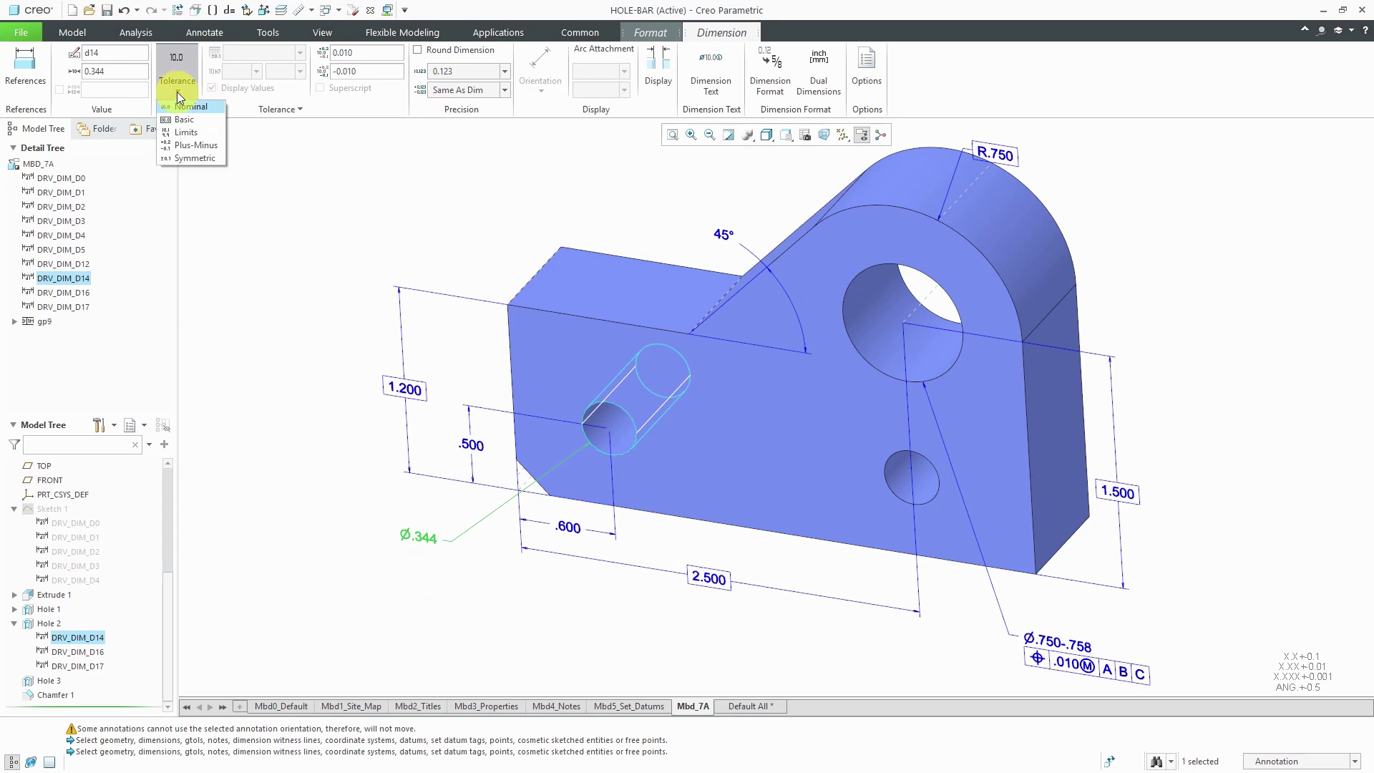
click(191, 144)
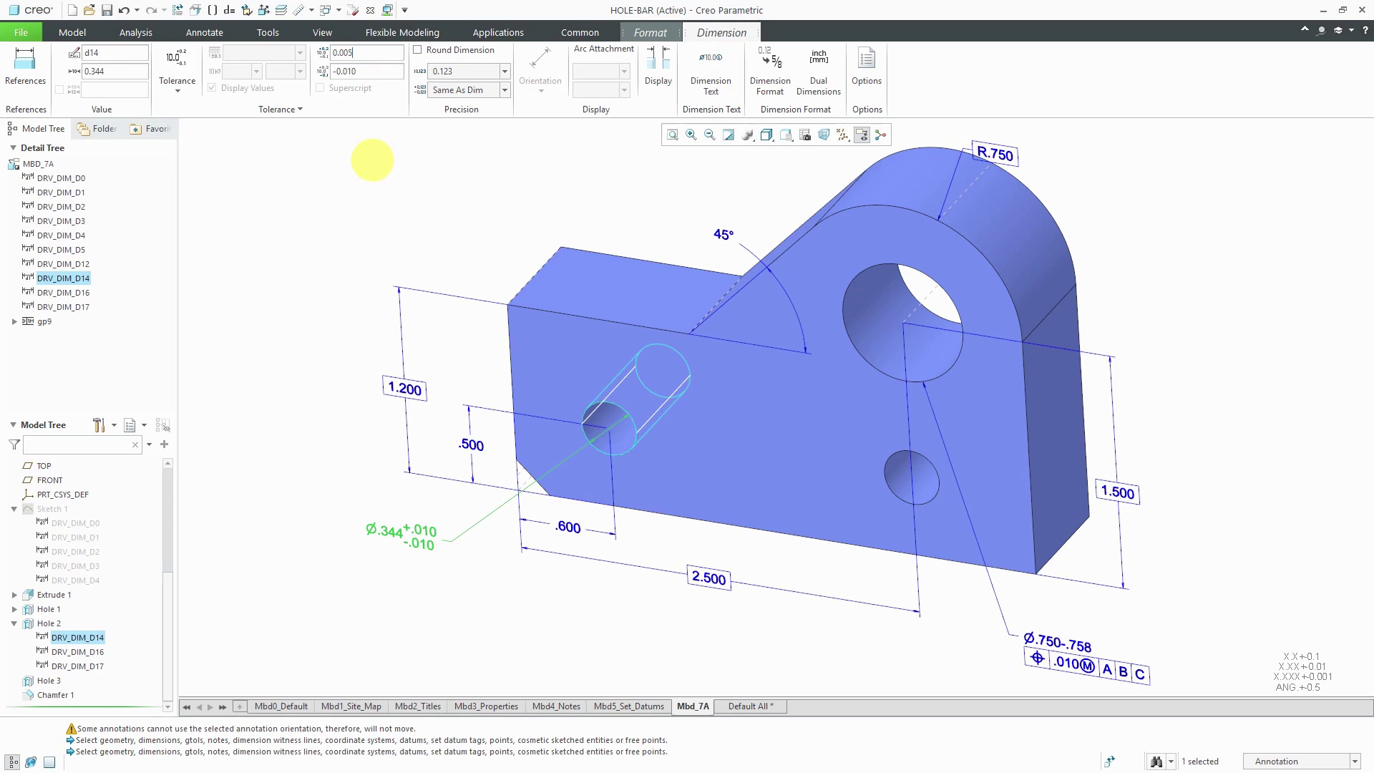
click(360, 71)
click(410, 157)
key(BackSpace)
key(BackSpace)
text(02)
key(Return)
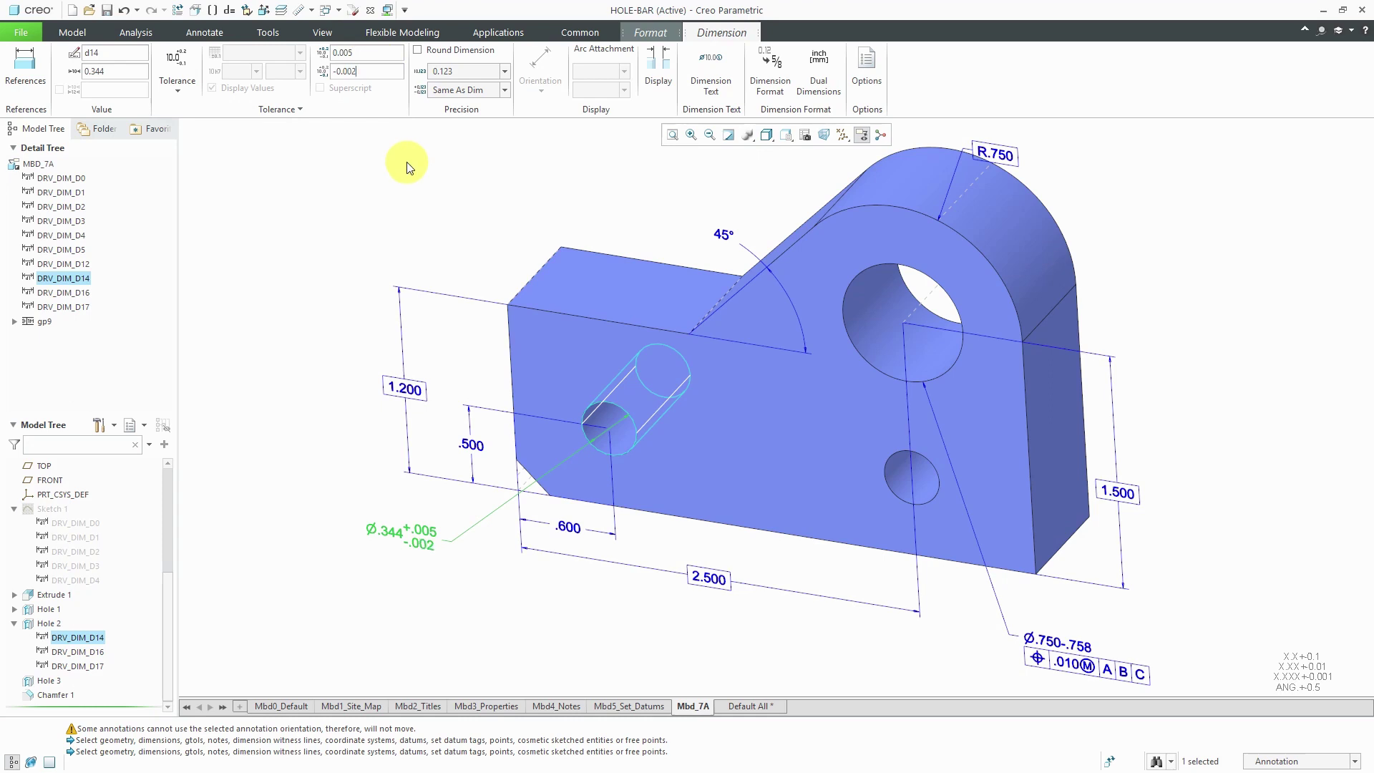
click(546, 175)
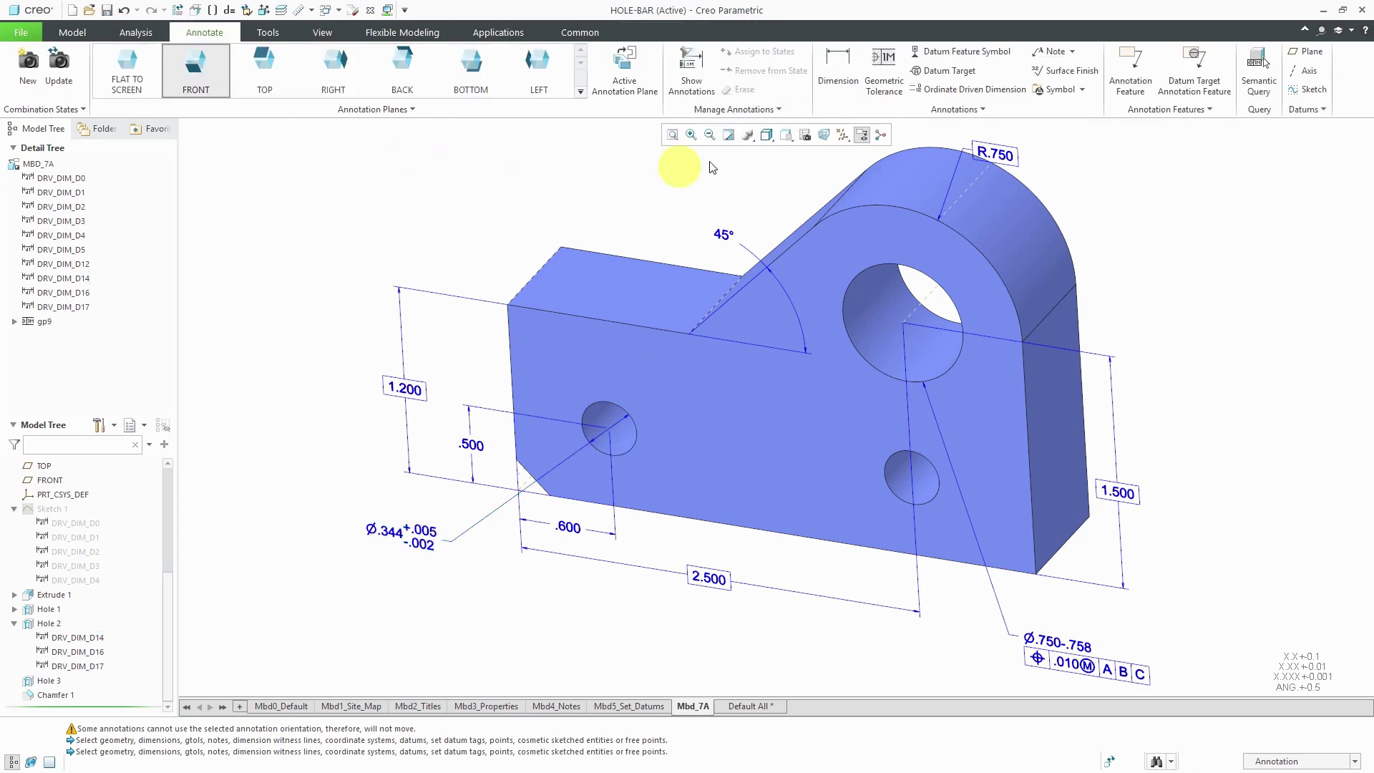
Attach a position tolerance frame to Hole 2's diameter dimension and set its tolerance value to 0.012.
click(884, 68)
click(405, 542)
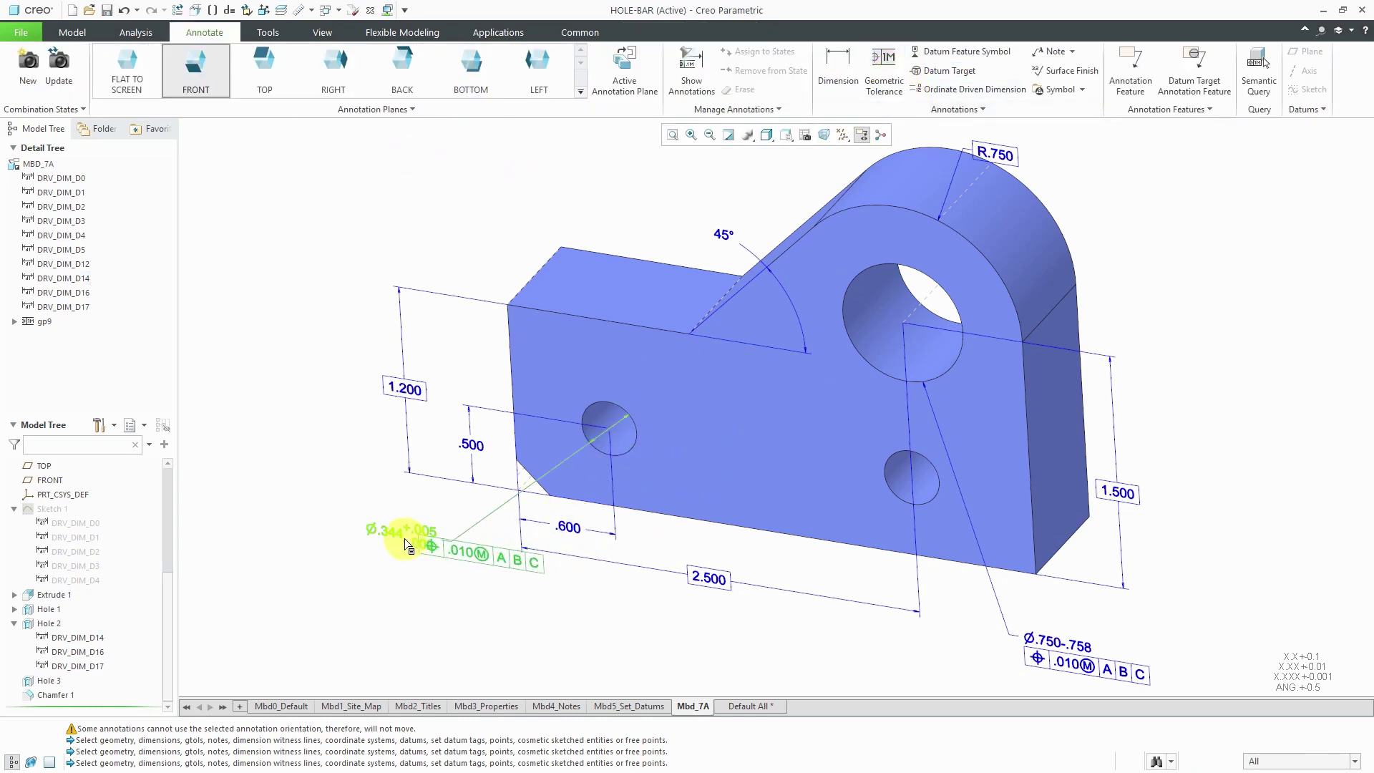
click(316, 558)
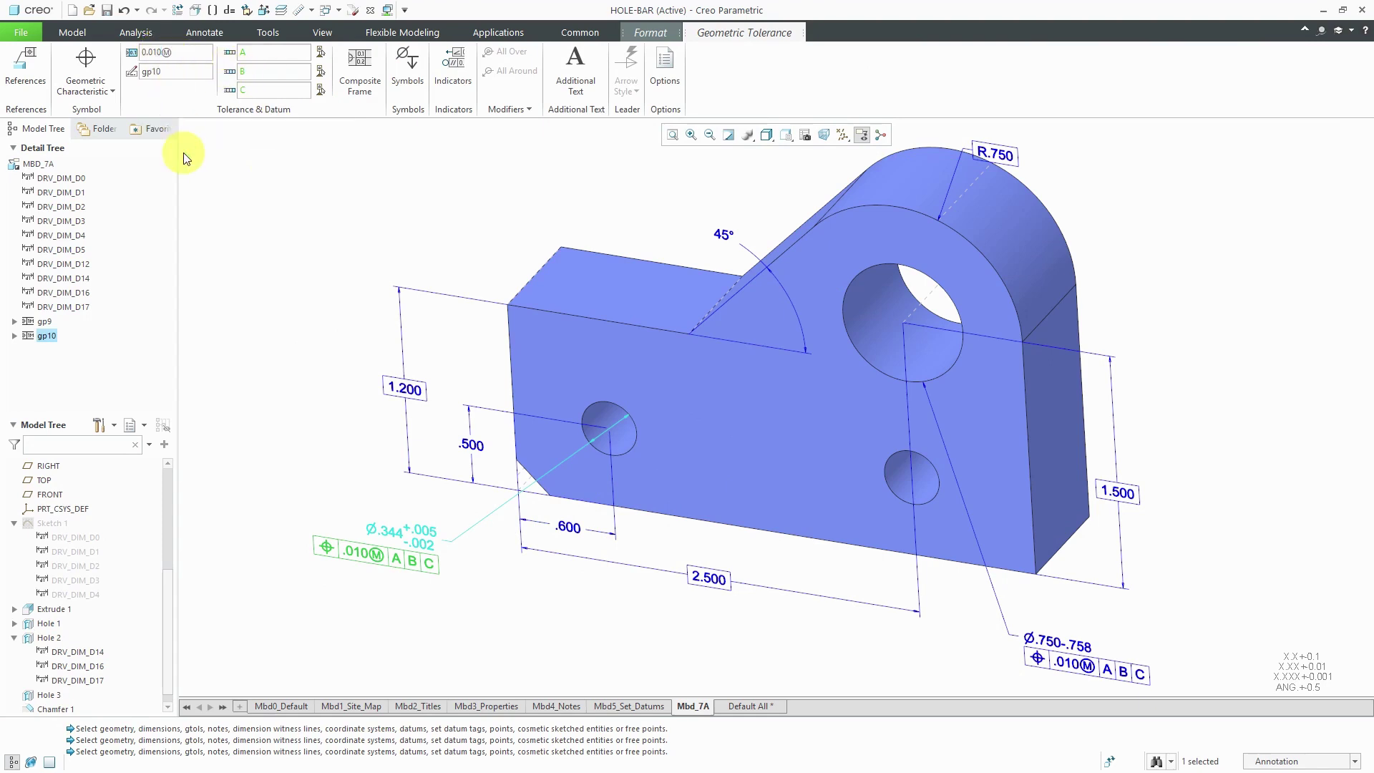
key(BackSpace)
text(2)
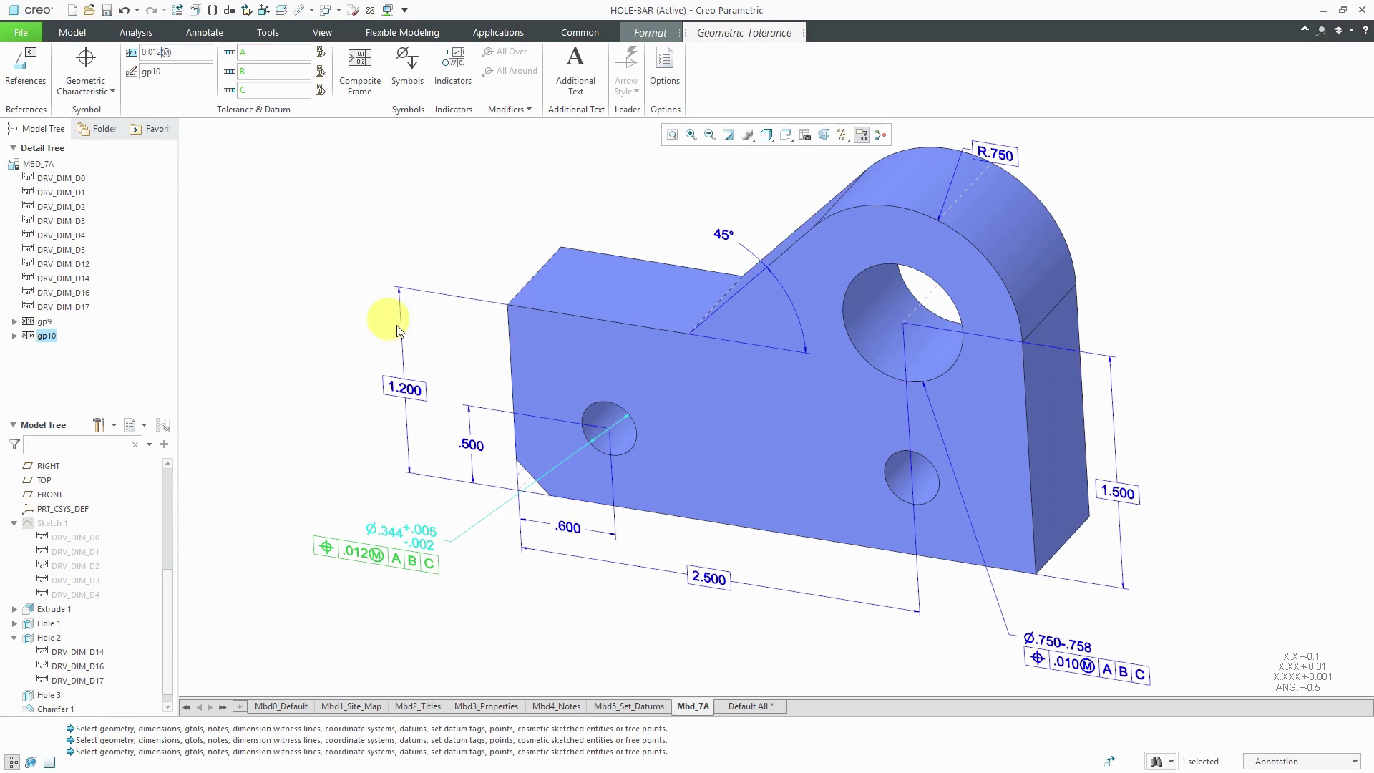
click(486, 581)
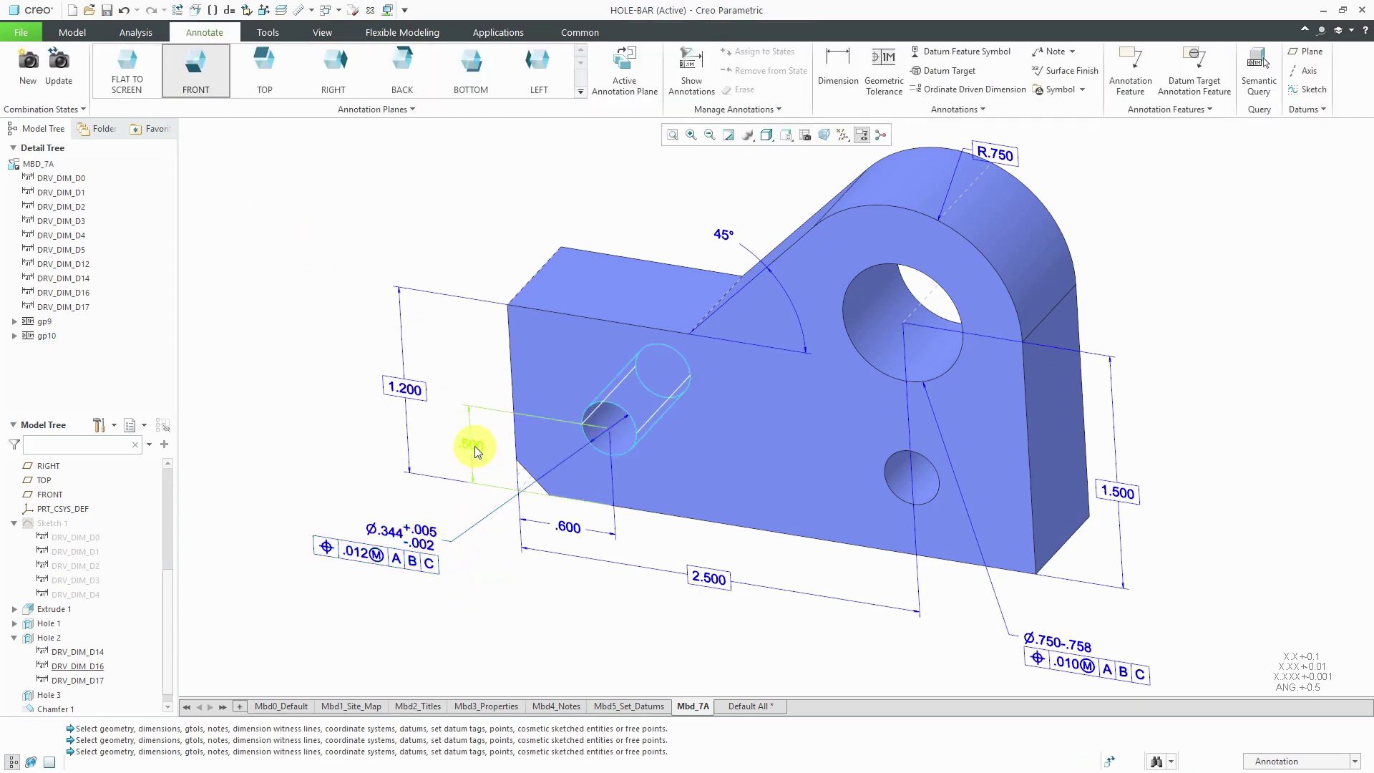
Change Hole 2's vertical .500 location dimension to a Basic dimension.
click(474, 445)
click(190, 104)
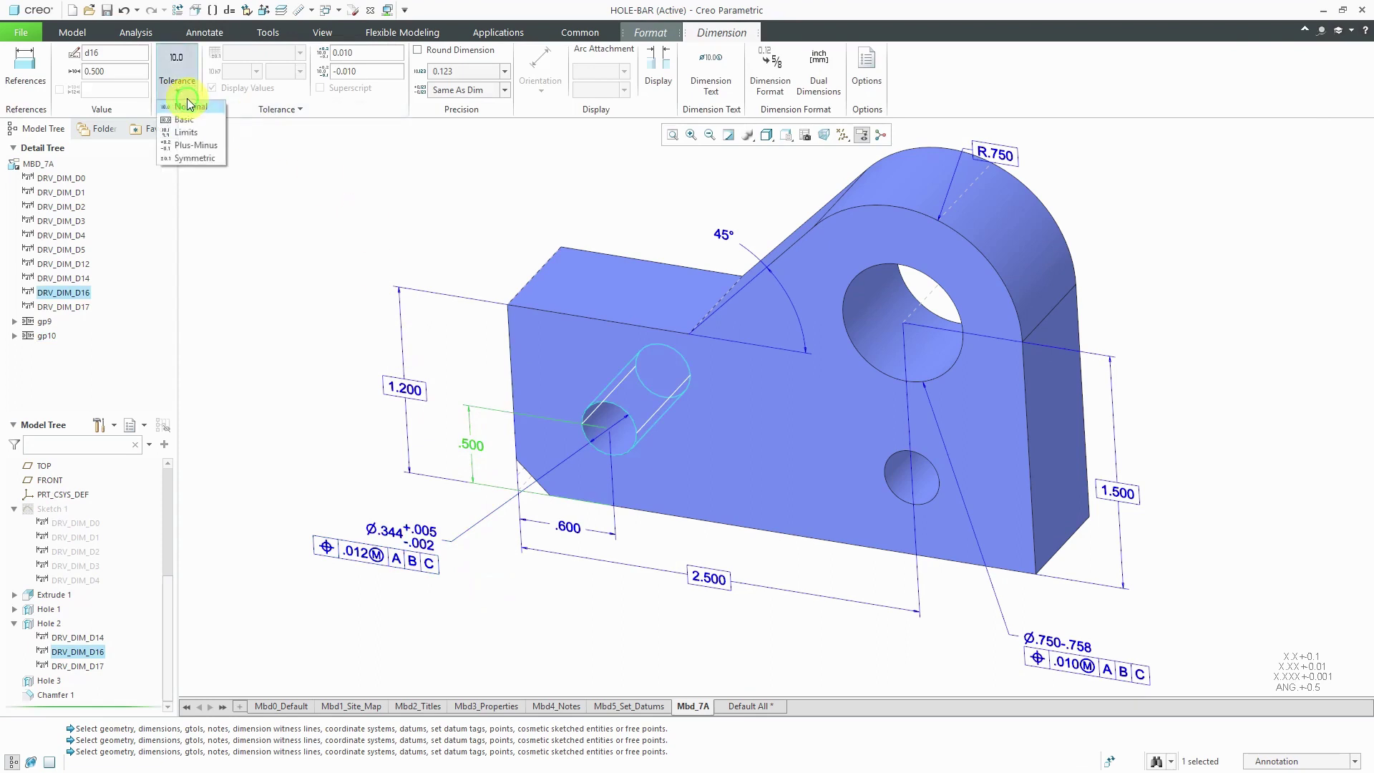
click(191, 121)
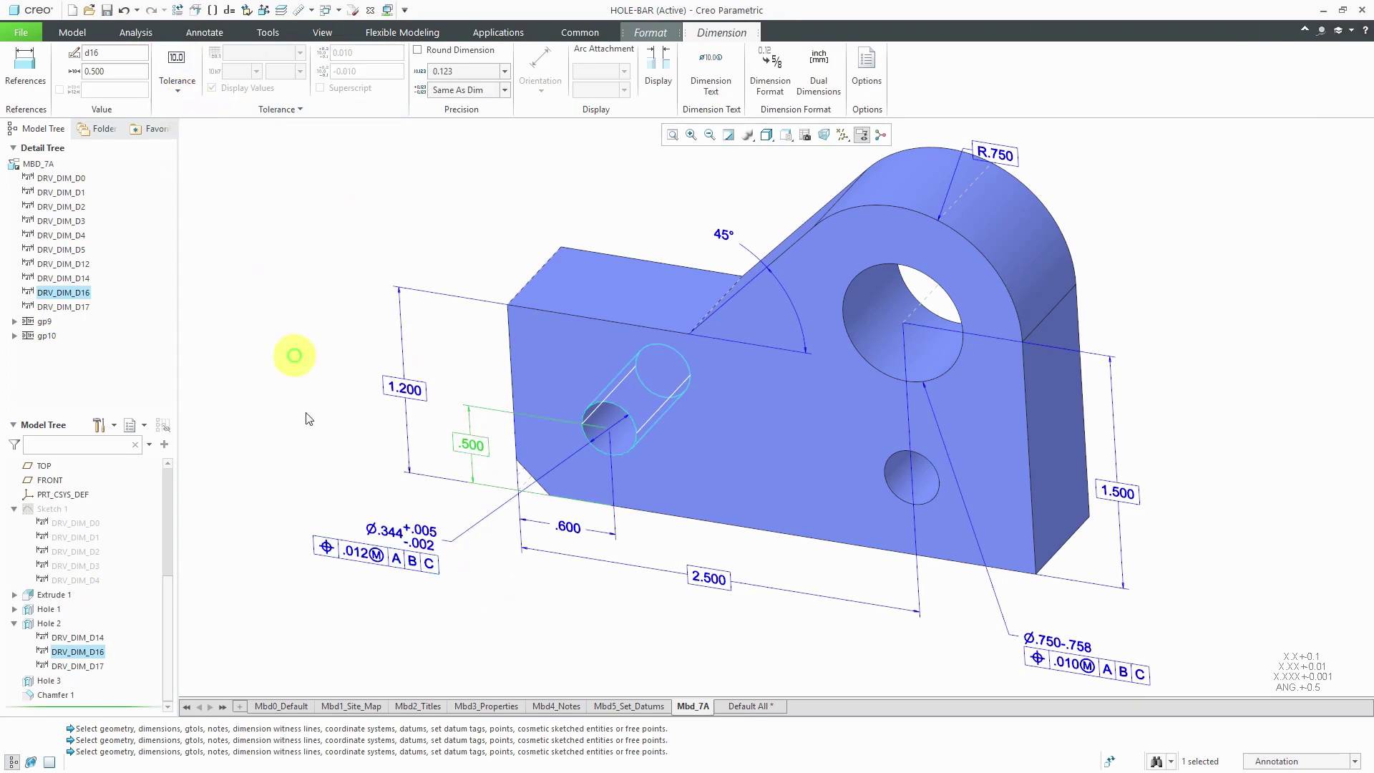
Change Hole 2's horizontal .600 location dimension to a Basic dimension.
click(569, 526)
click(186, 93)
click(191, 122)
click(268, 269)
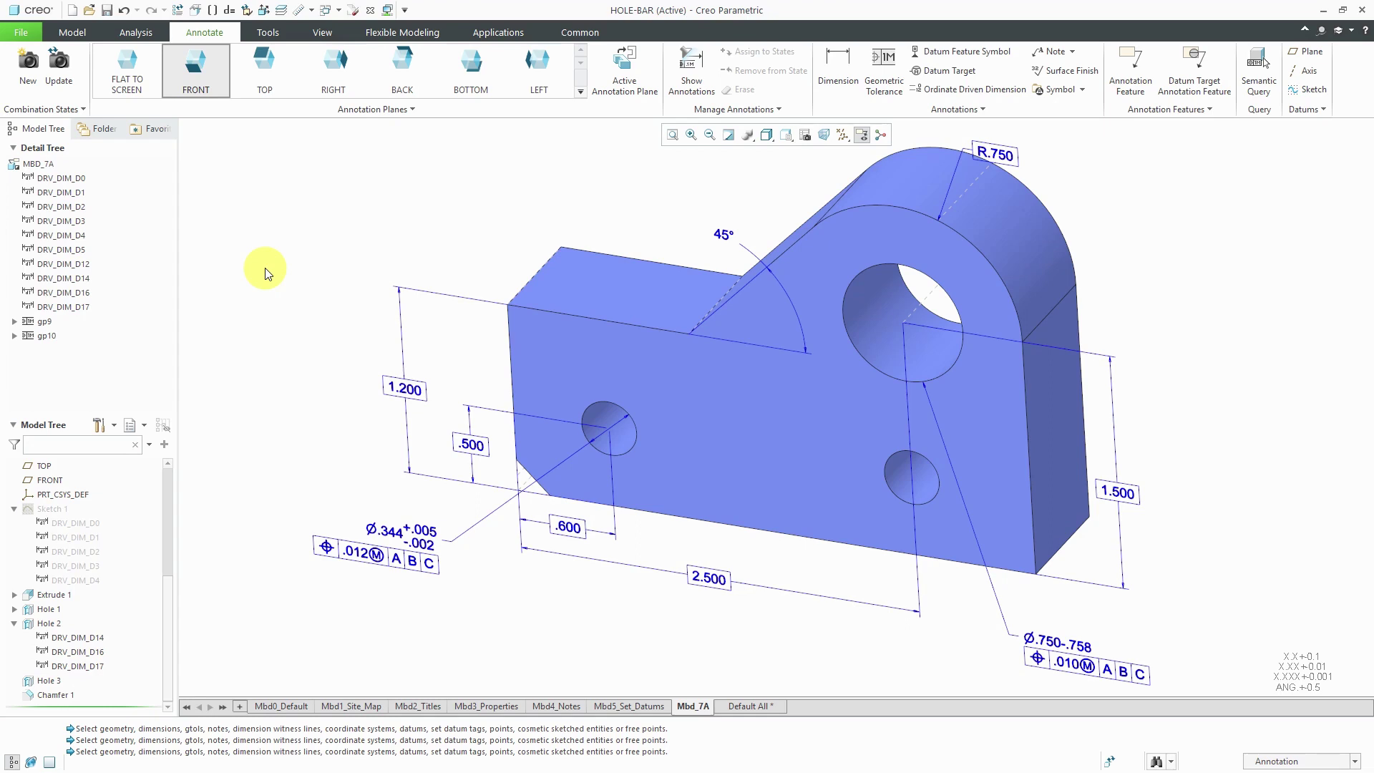
Move the 1.500 height dimension slightly farther from the part and place the R.750 dimension outside the rounded end.
click(1121, 493)
drag(1121, 492, 1128, 470)
click(1006, 155)
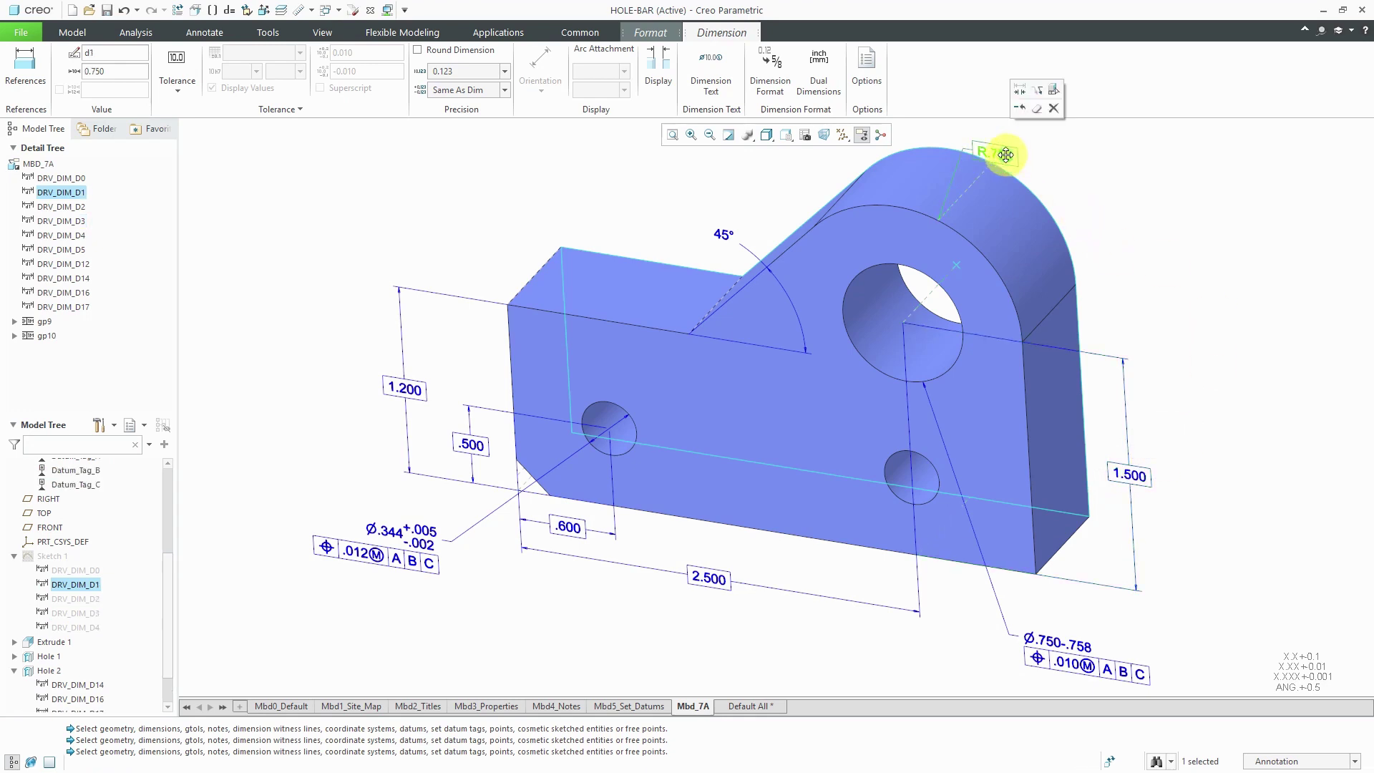
drag(1006, 155, 1105, 193)
click(1231, 305)
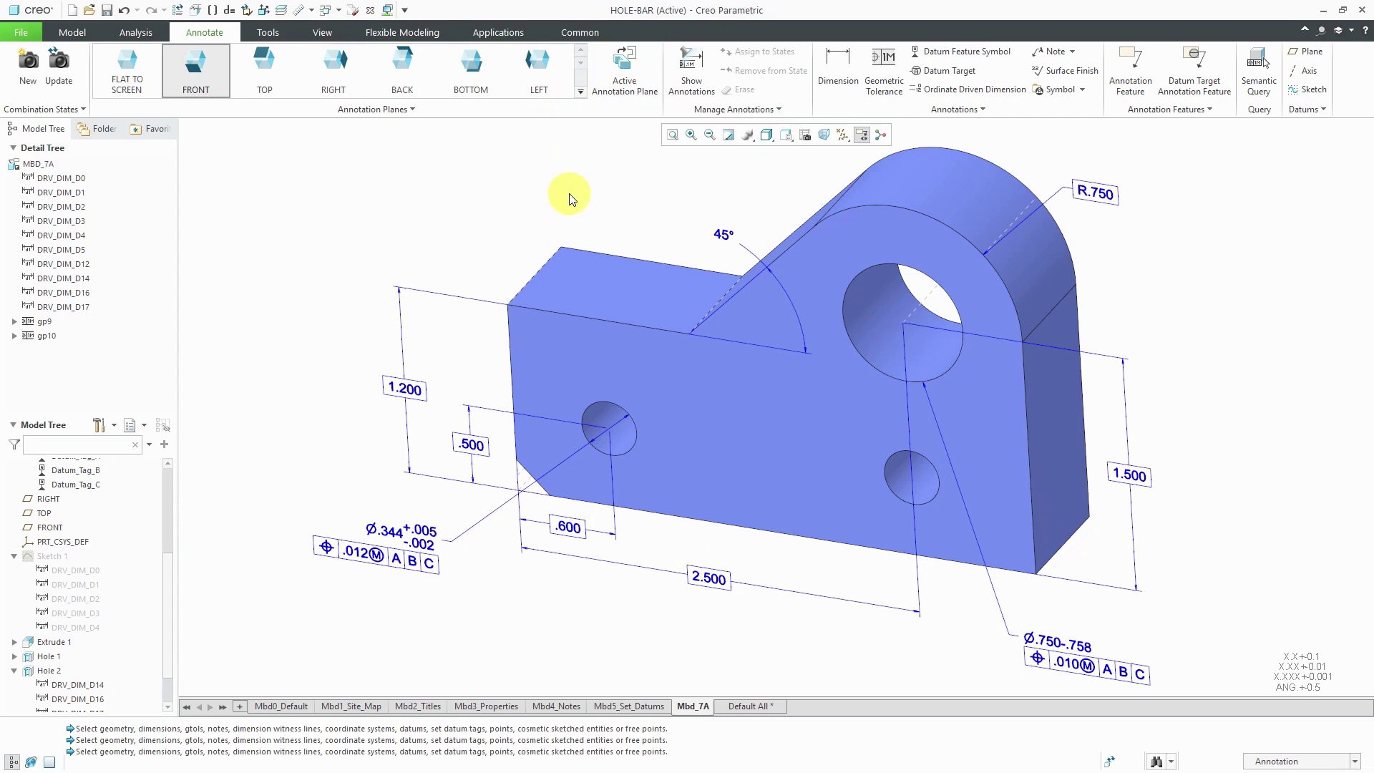
Add a leader note reading X to the short top edge at the end of the part near Hole 2.
click(1060, 59)
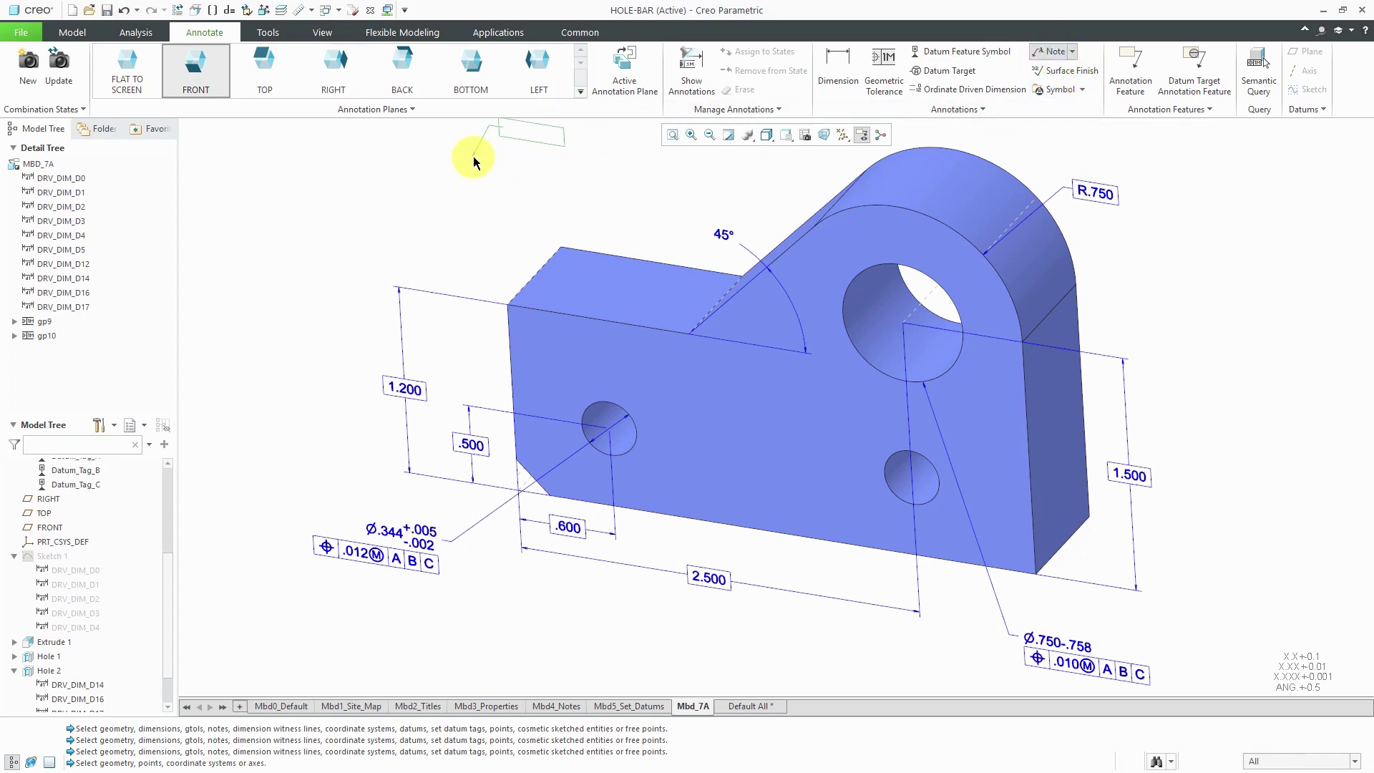
click(522, 259)
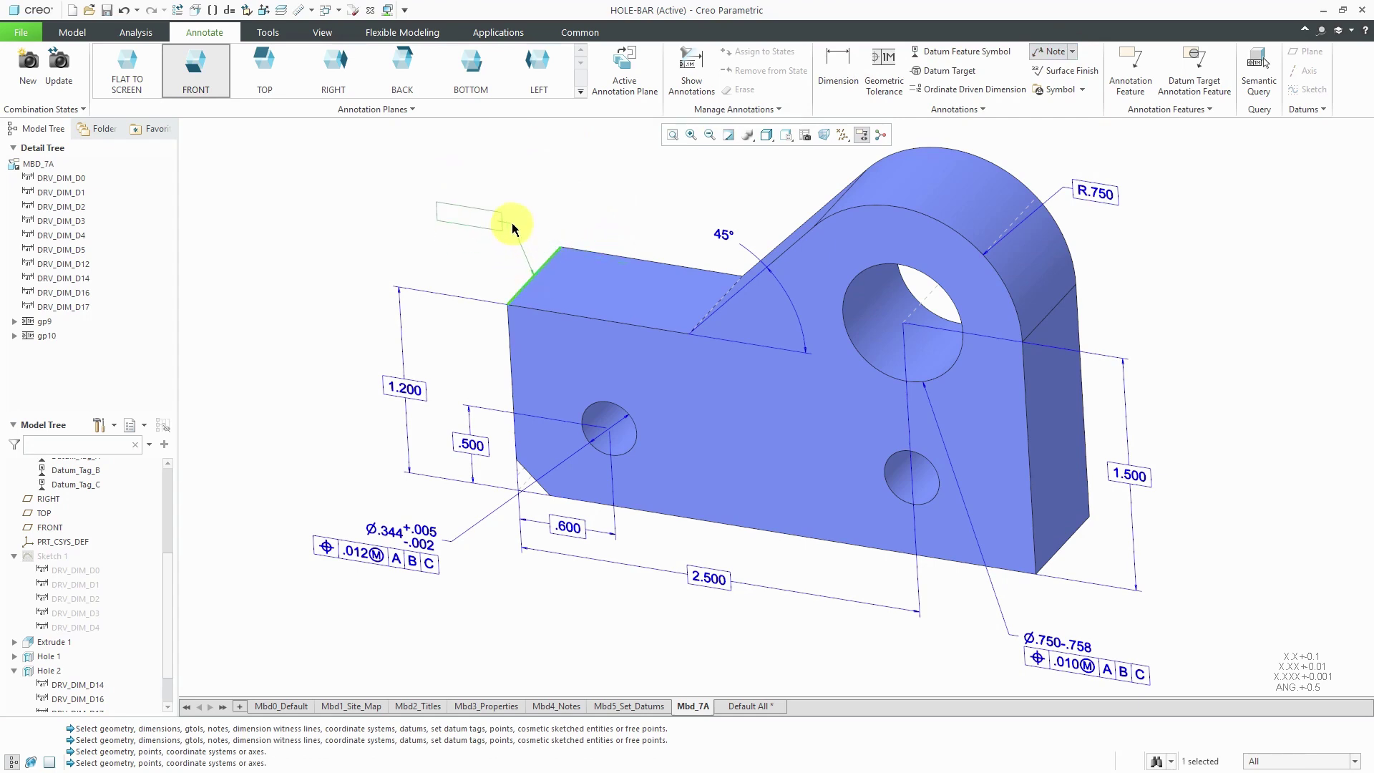
middle_click(512, 222)
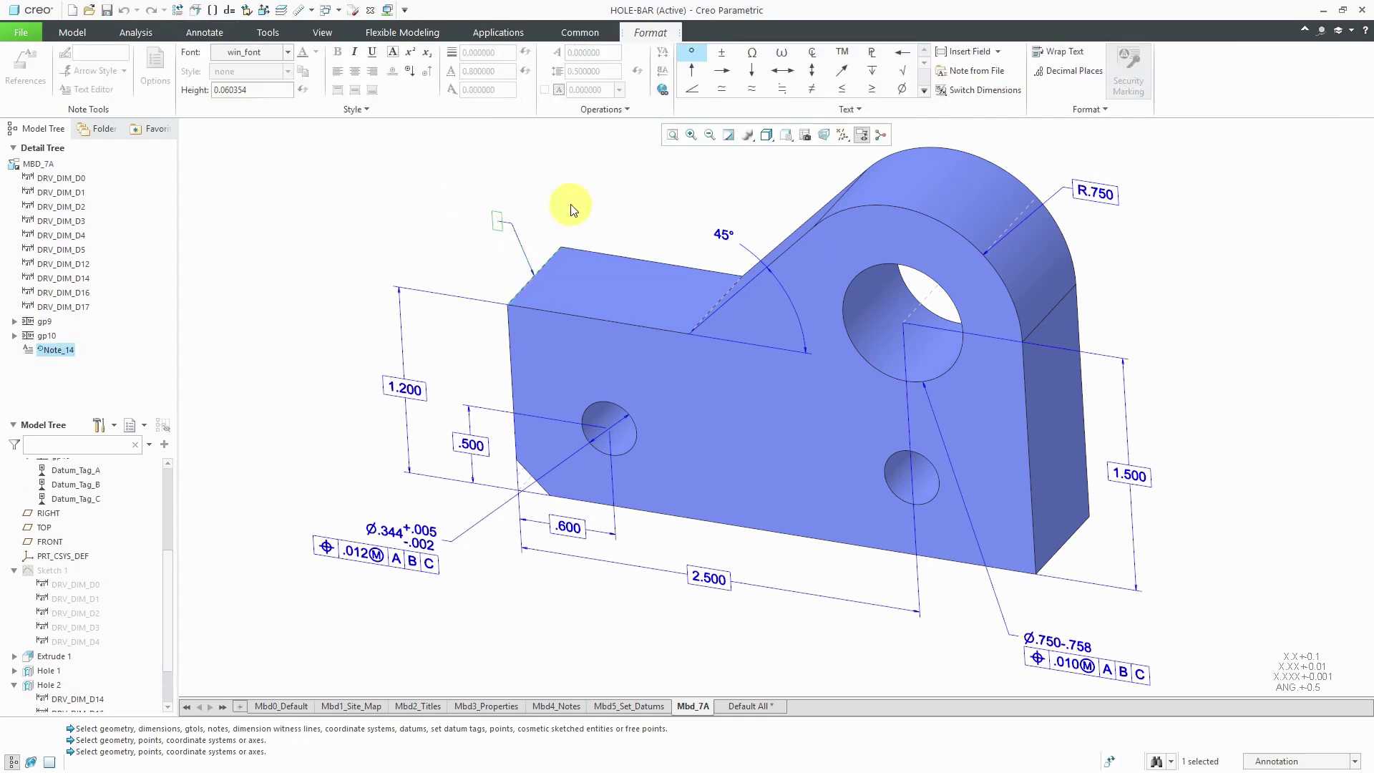
text(X)
click(626, 207)
click(656, 228)
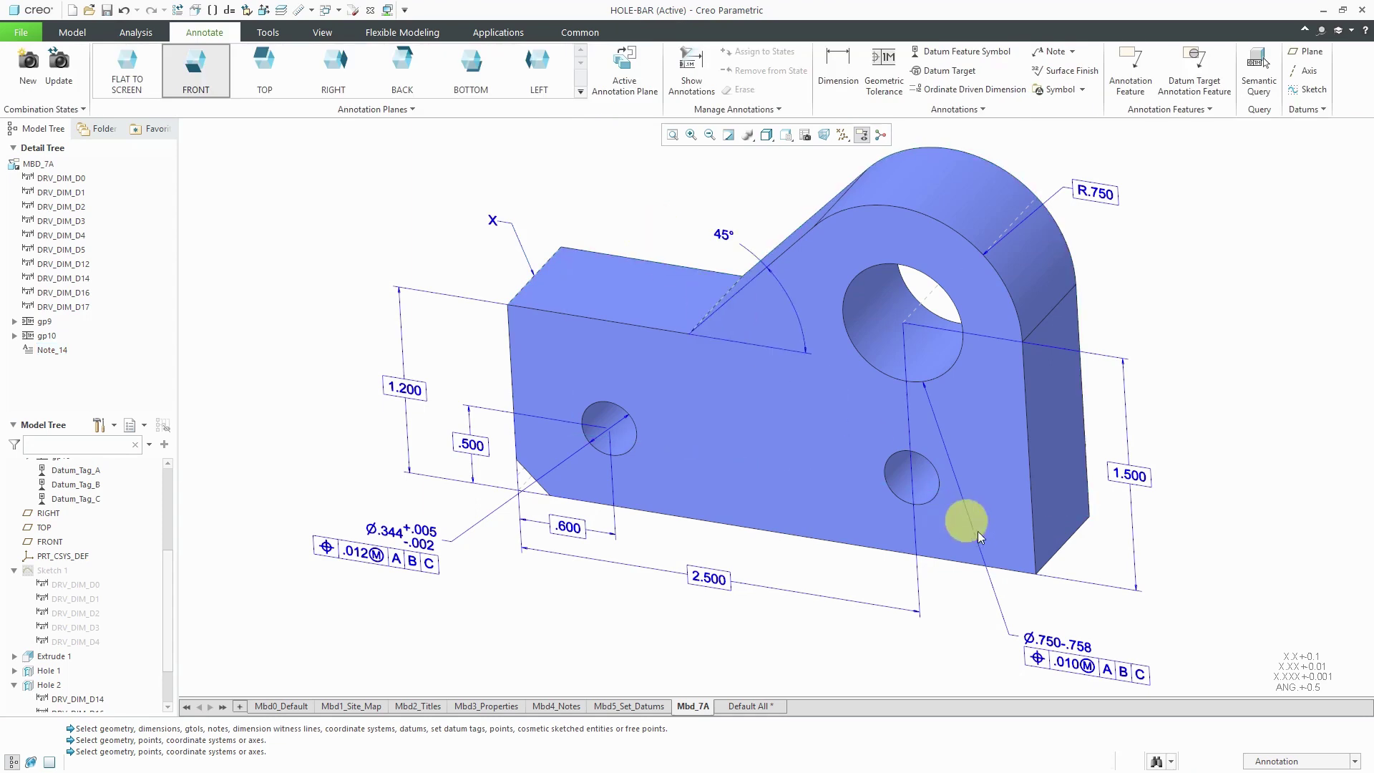
Add a leader note reading Y to the short bottom edge at the tall end of the part.
click(1053, 52)
click(1073, 547)
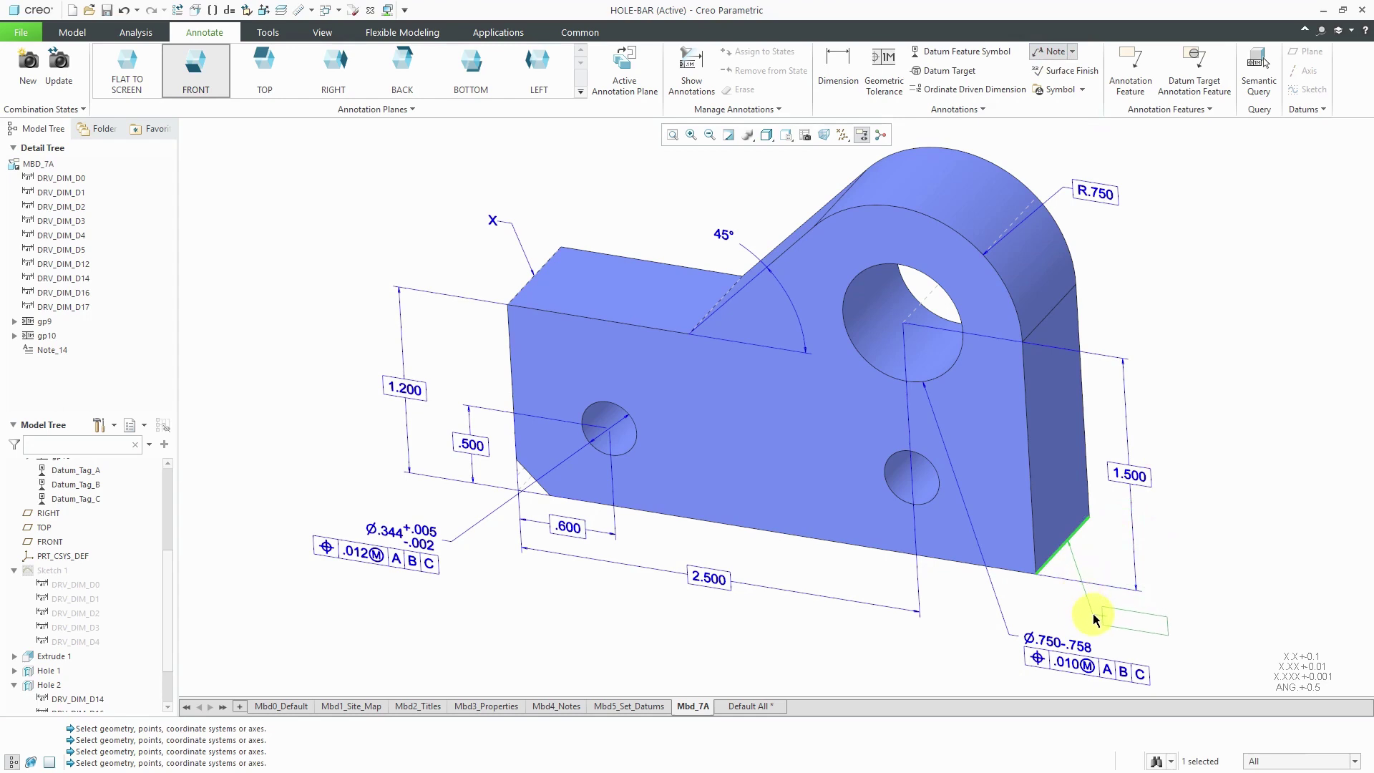
middle_click(1093, 613)
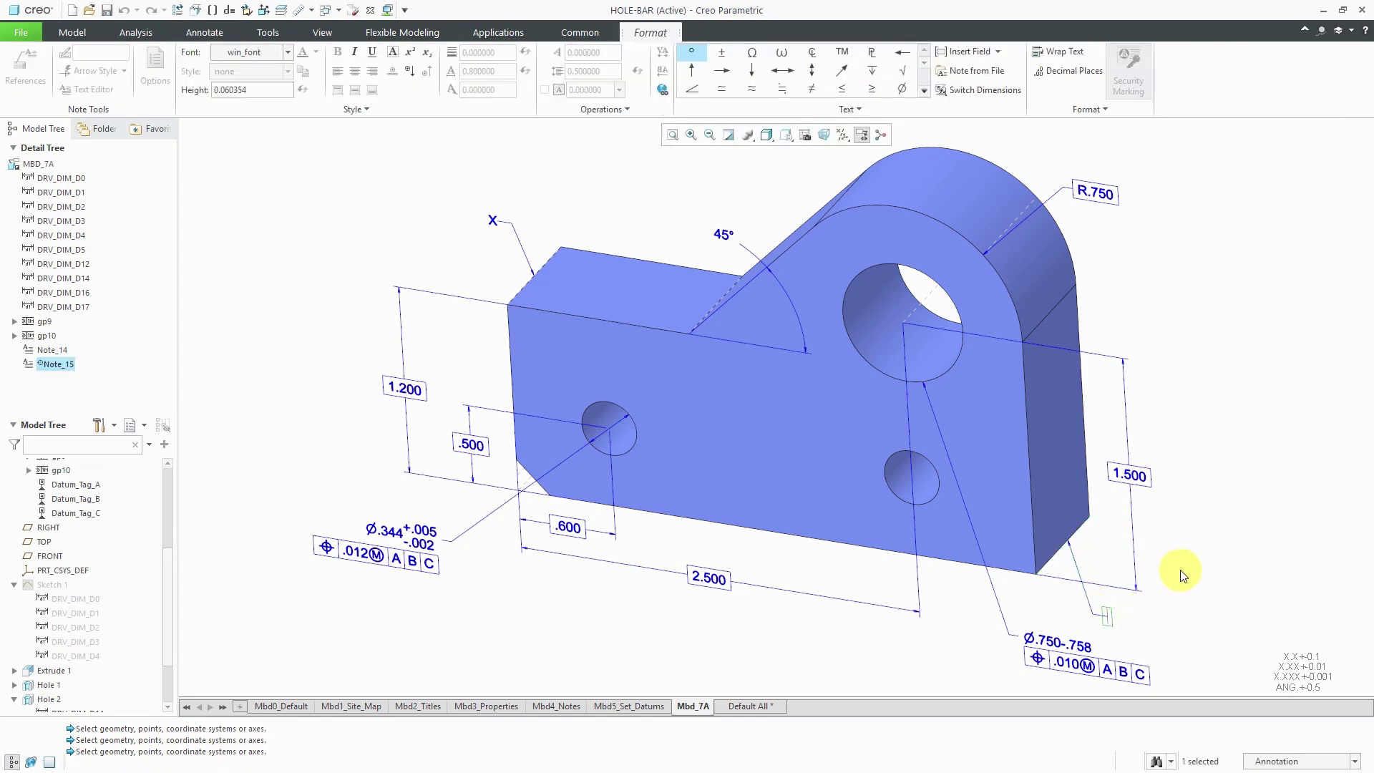
text(Y)
key(Return)
key(BackSpace)
click(1180, 572)
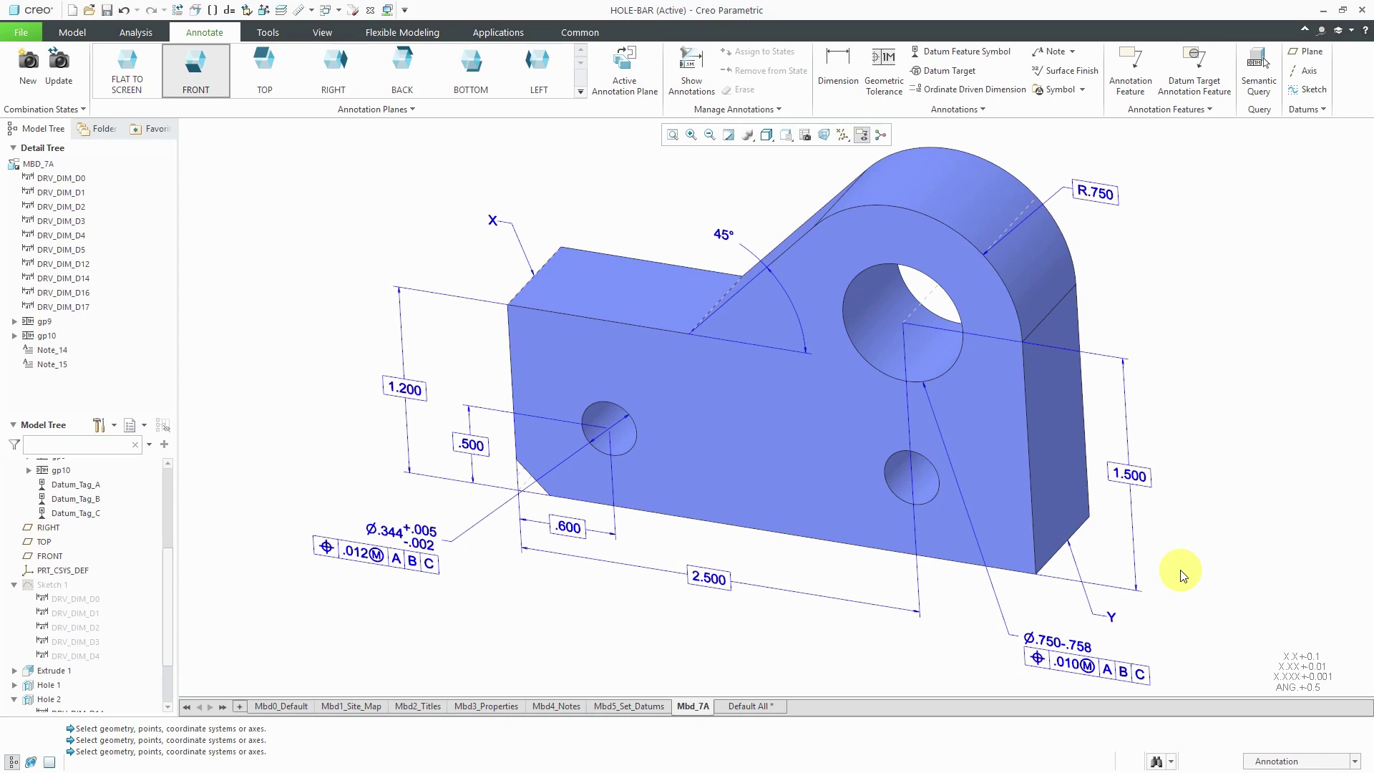
Attach a geometric tolerance with leader to the rounded top surface and set its characteristic to Profile of a surface.
scroll(898, 593, up, 1)
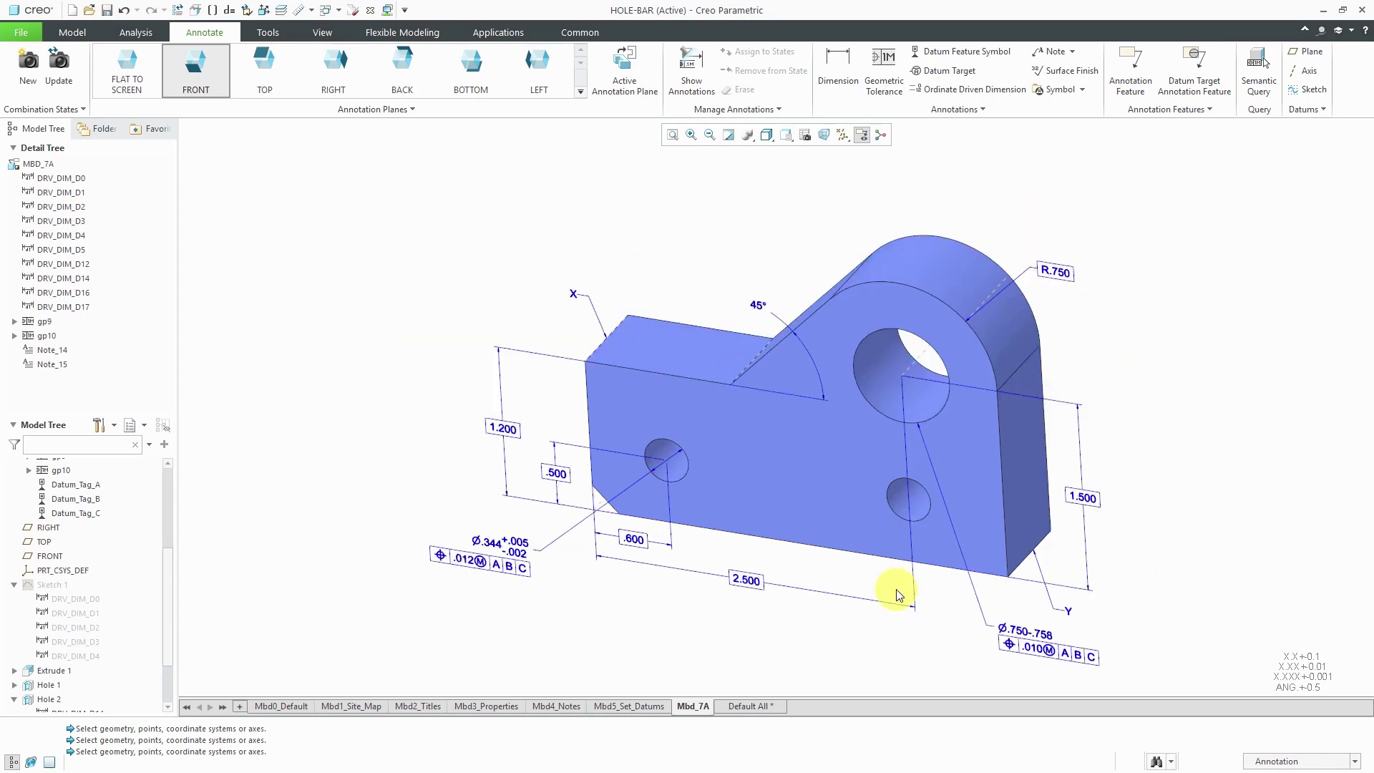
click(882, 98)
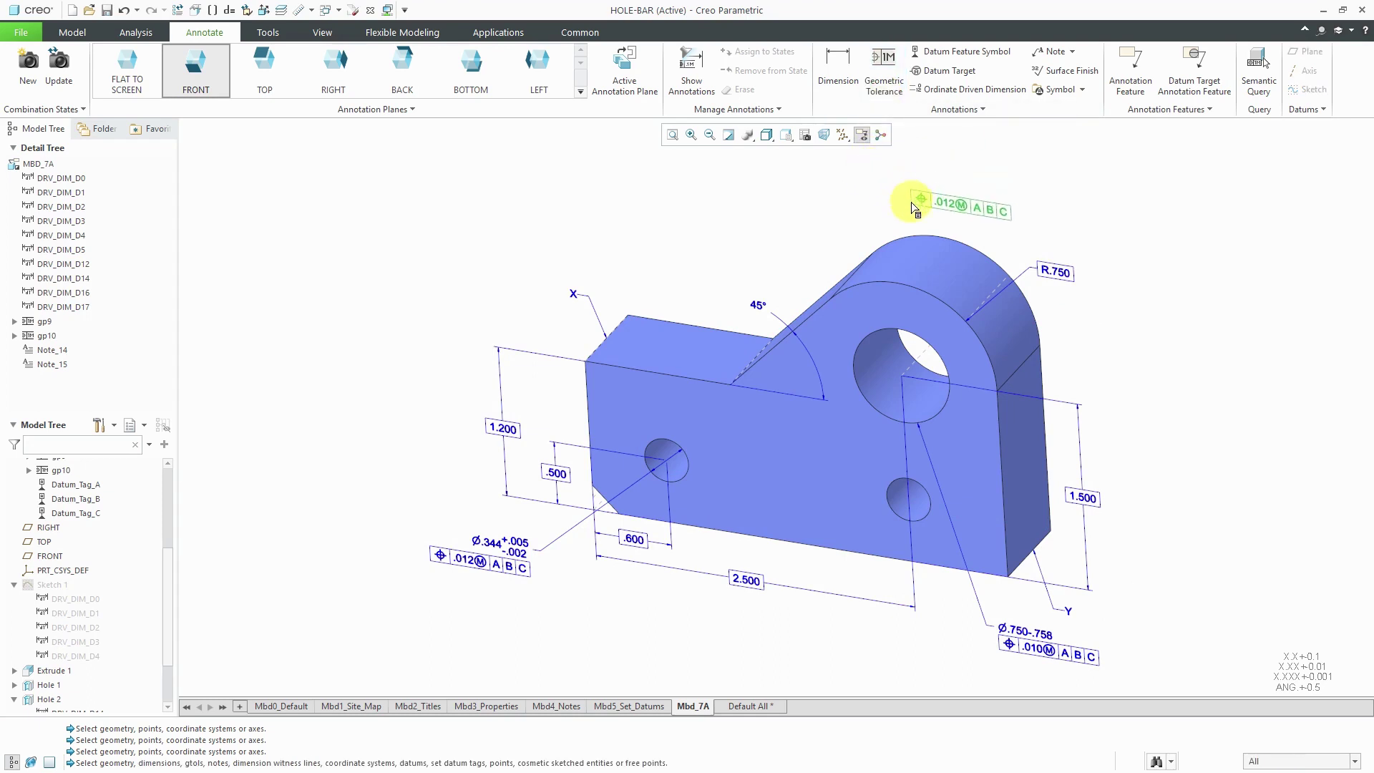
click(902, 258)
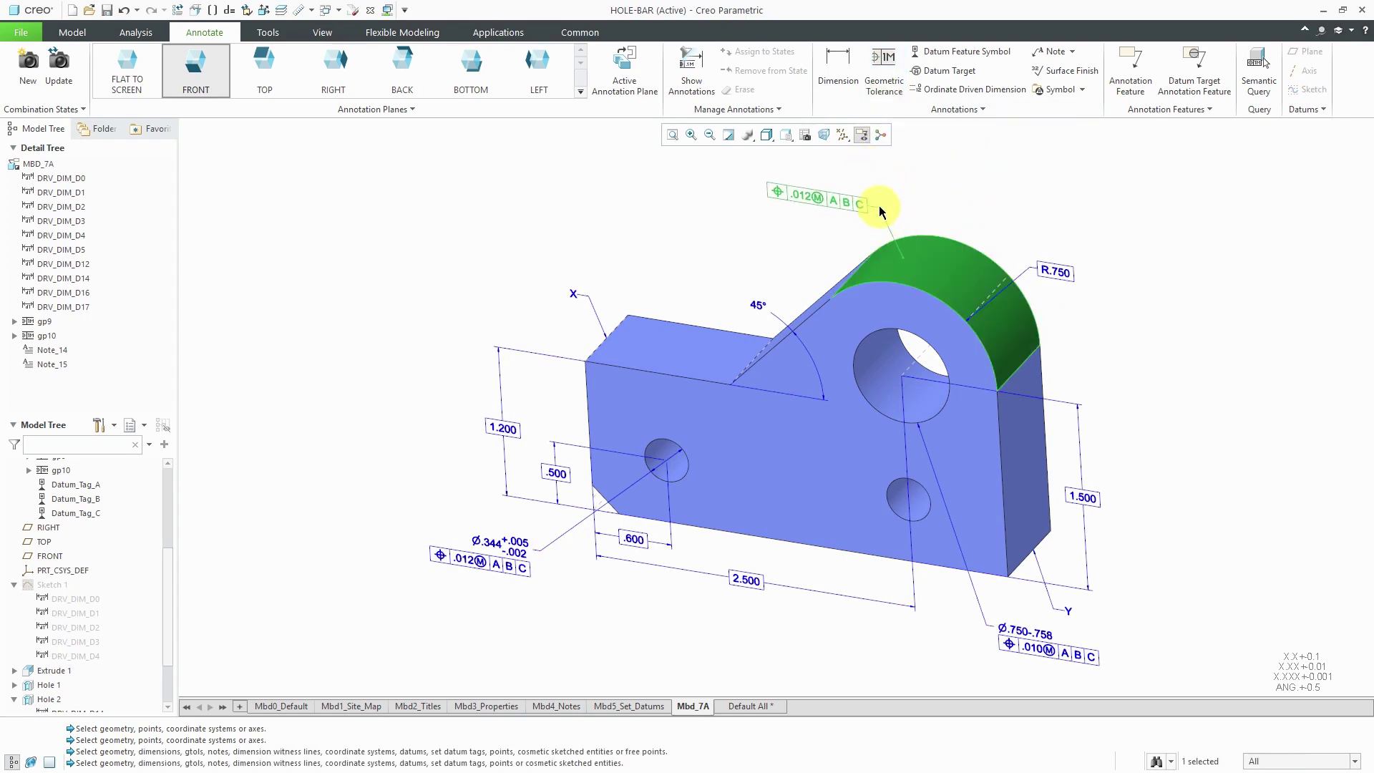
middle_click(880, 200)
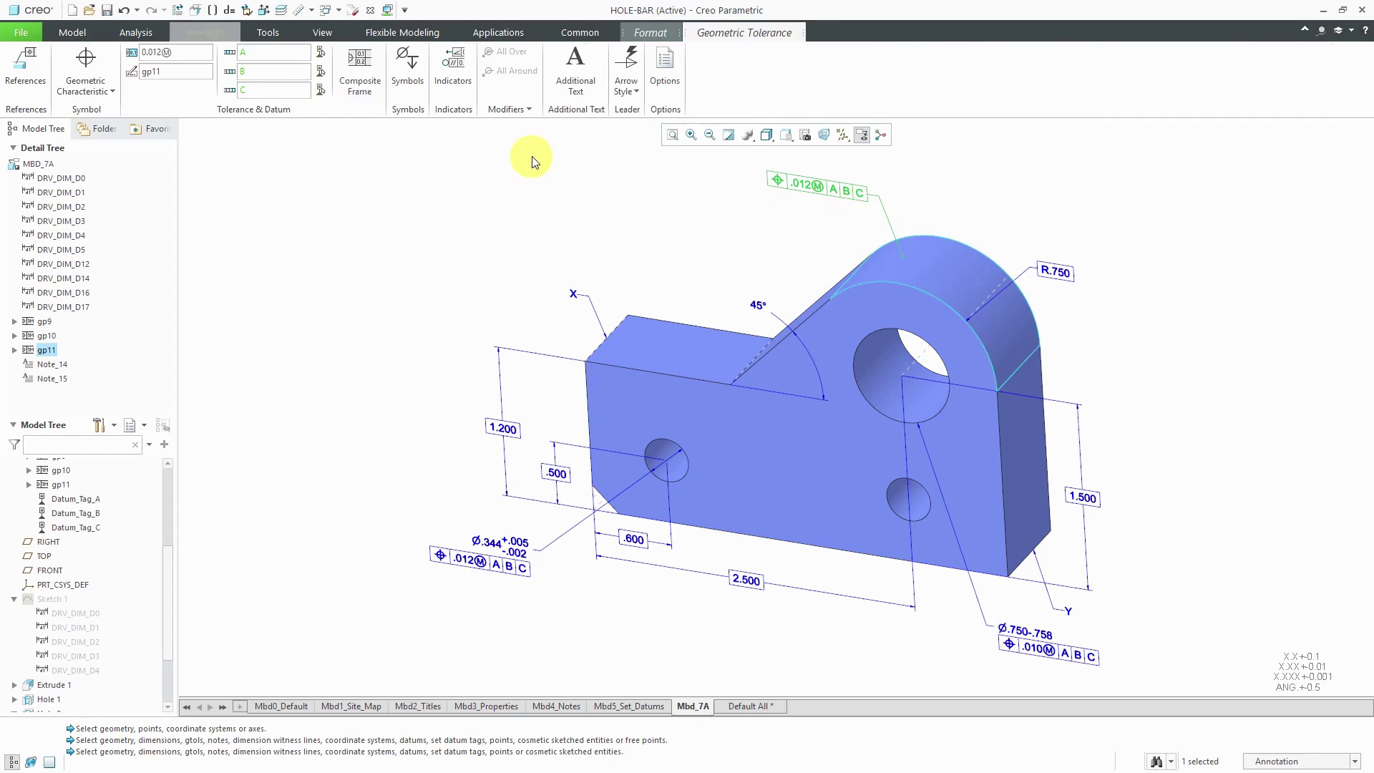
click(105, 92)
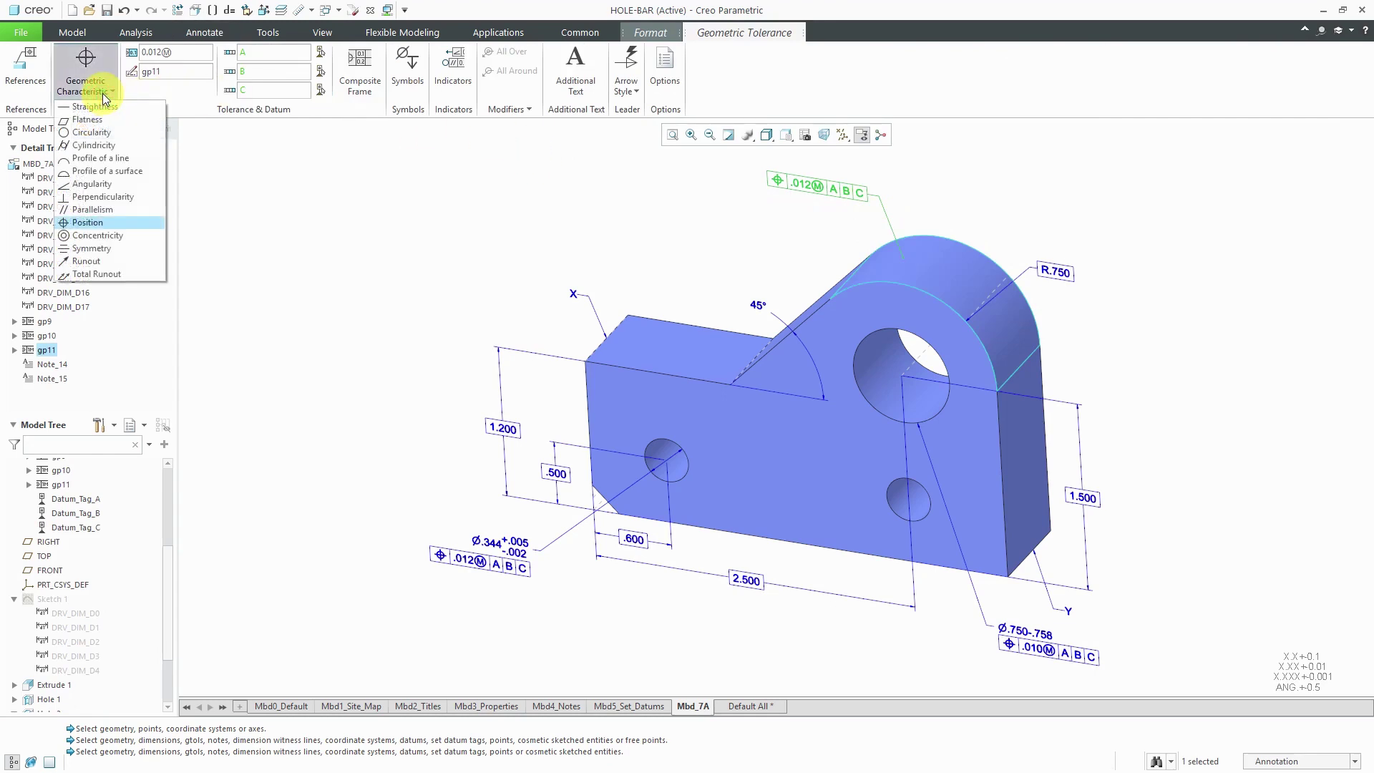
click(114, 172)
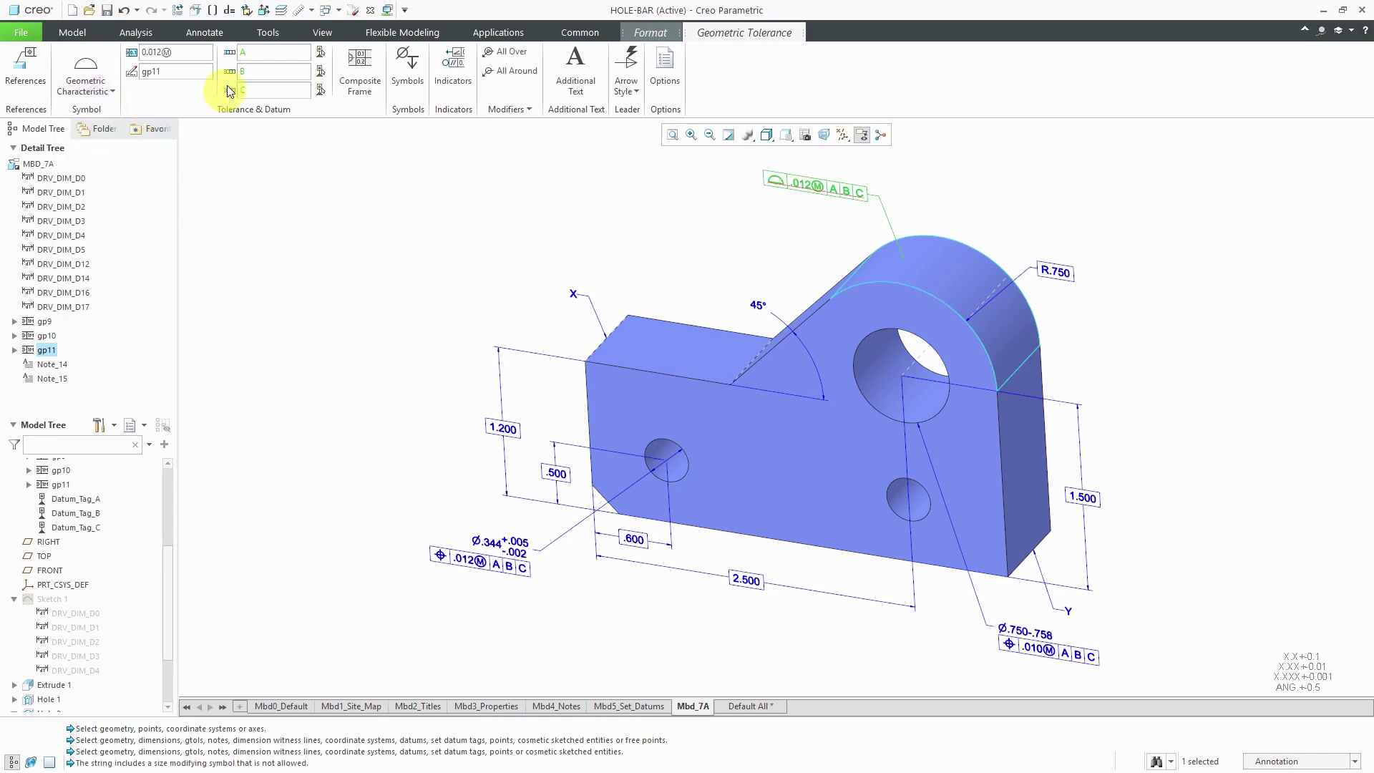
Set the profile tolerance value to 0.020 and remove its material condition modifier.
click(180, 52)
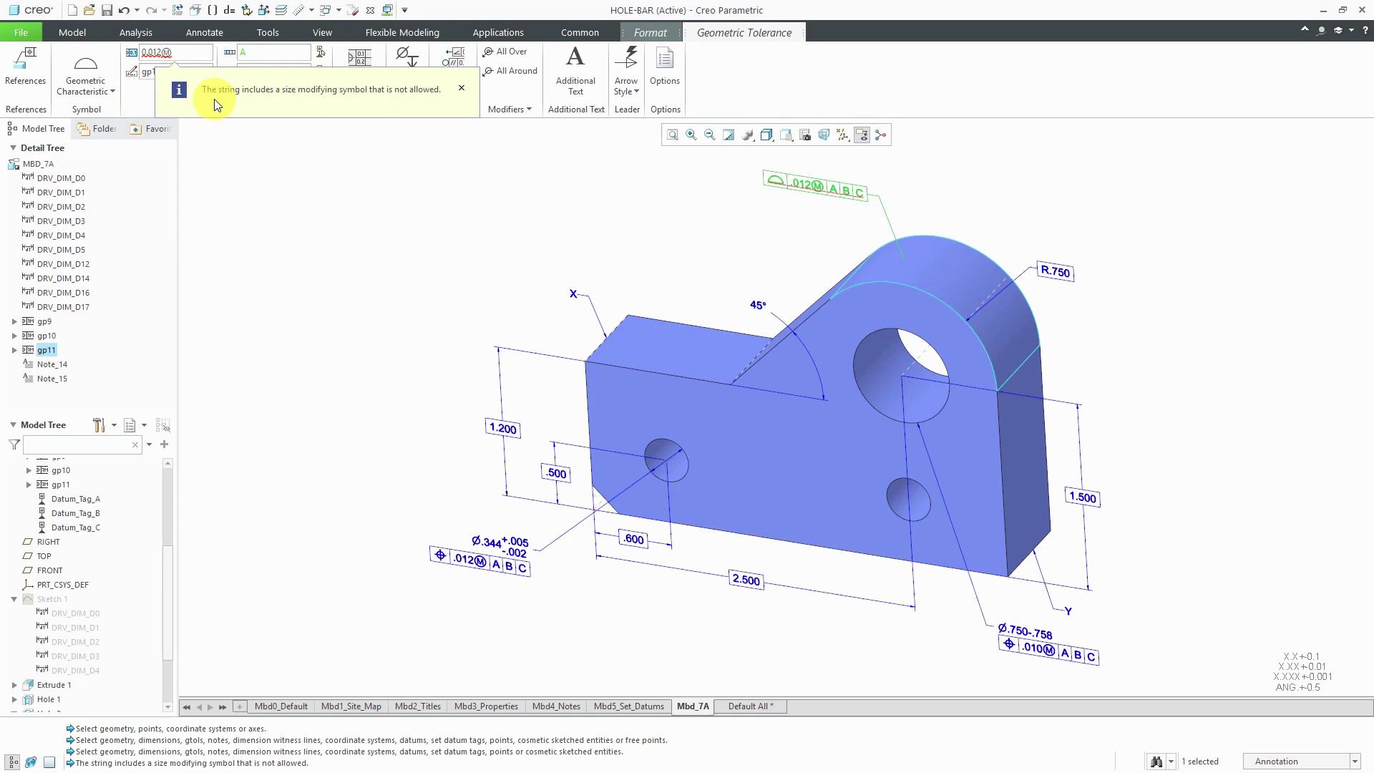
key(BackSpace)
key(BackSpace)
key(BackSpace)
text(20)
key(Return)
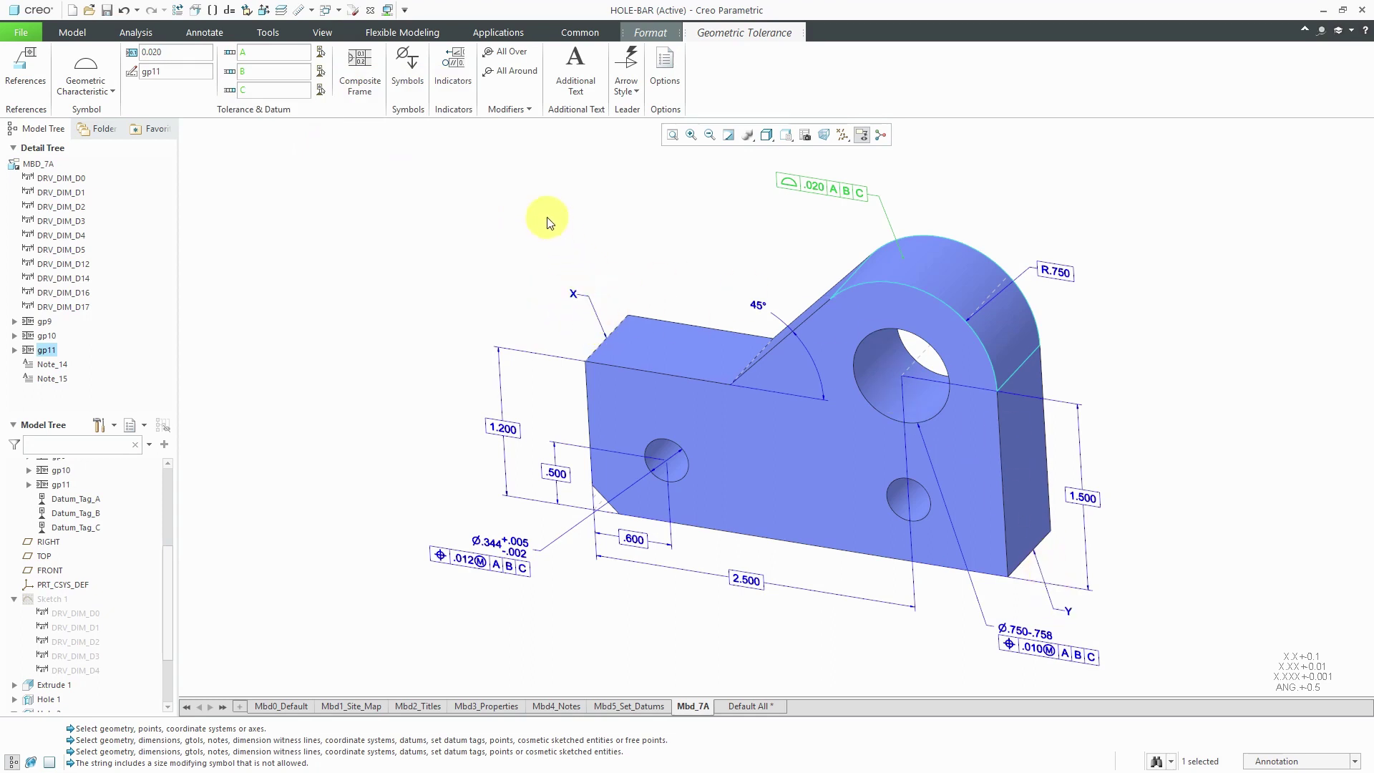
Insert the double-headed arrow symbol into the profile tolerance value, copy it and remove it from the value.
click(577, 93)
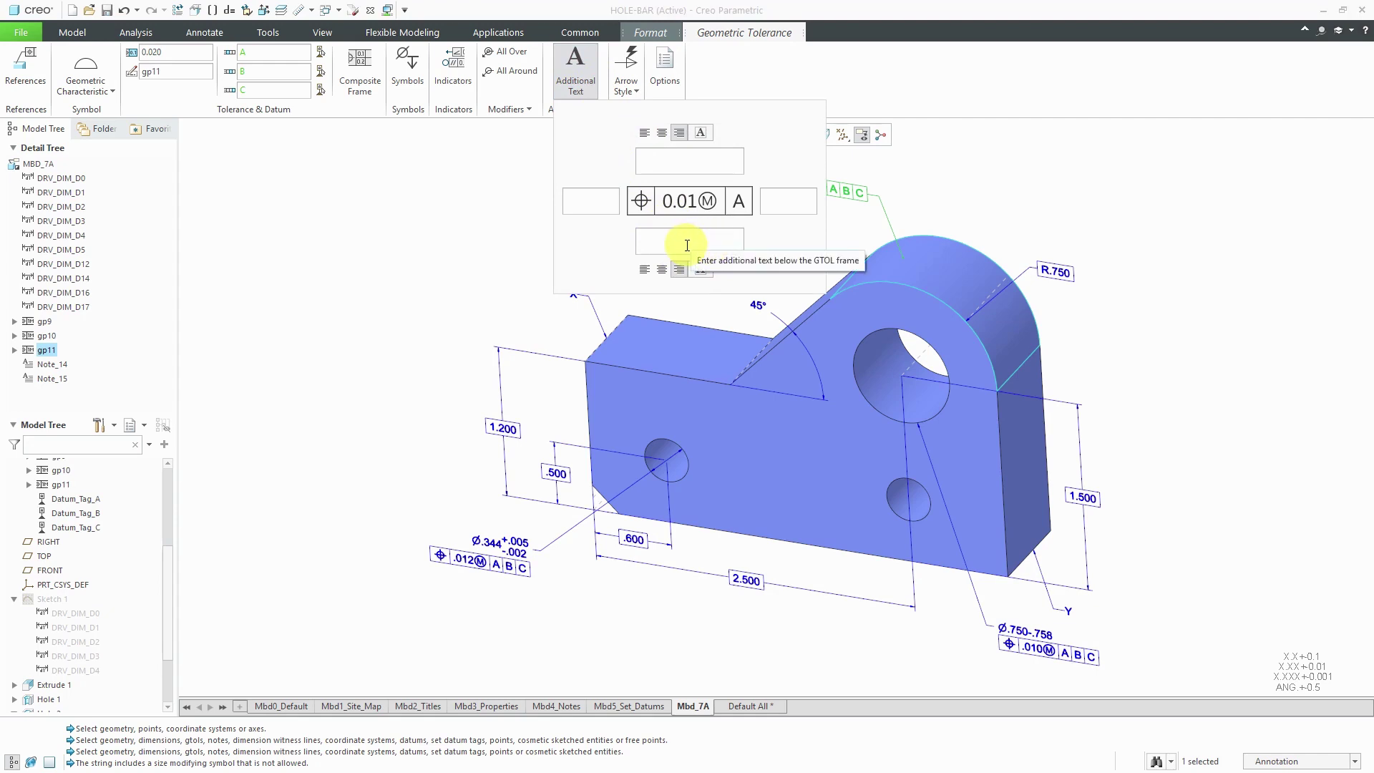
click(417, 85)
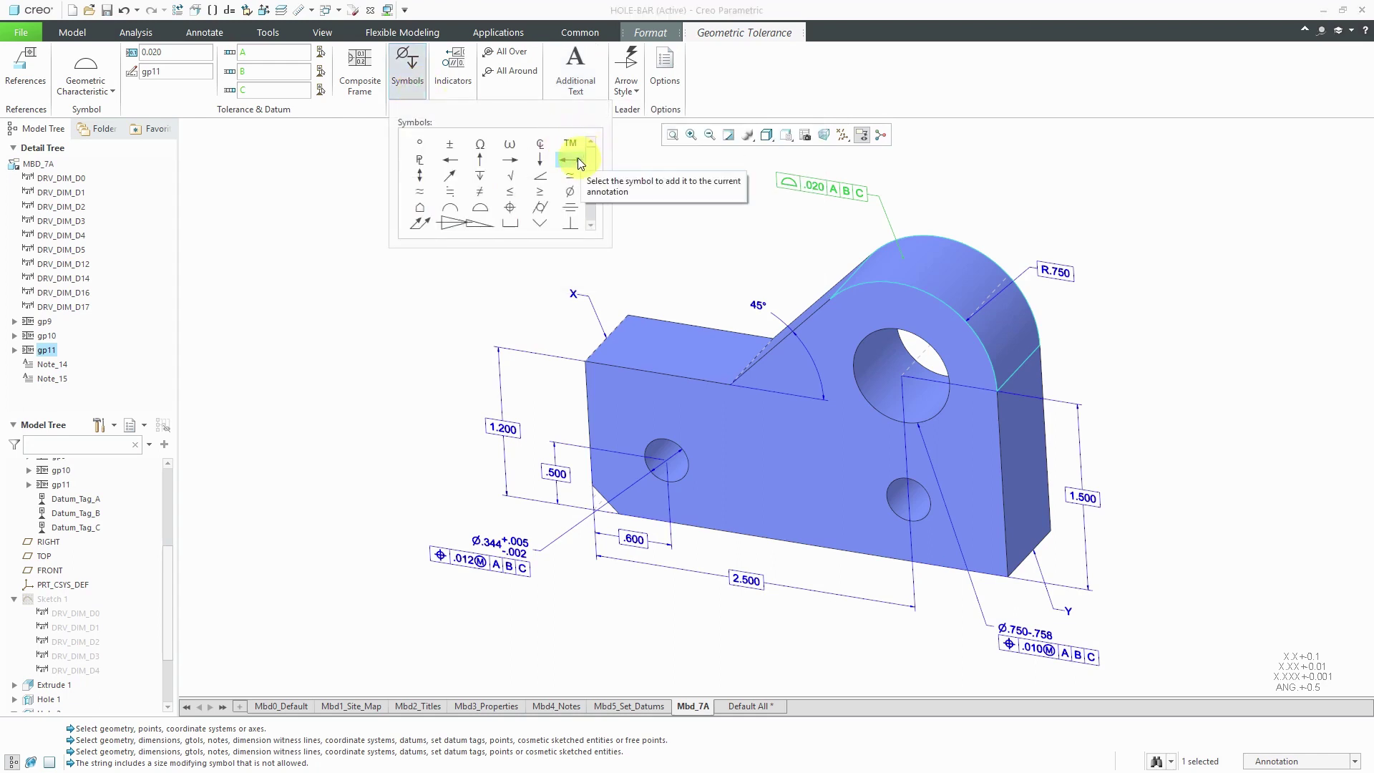
click(570, 160)
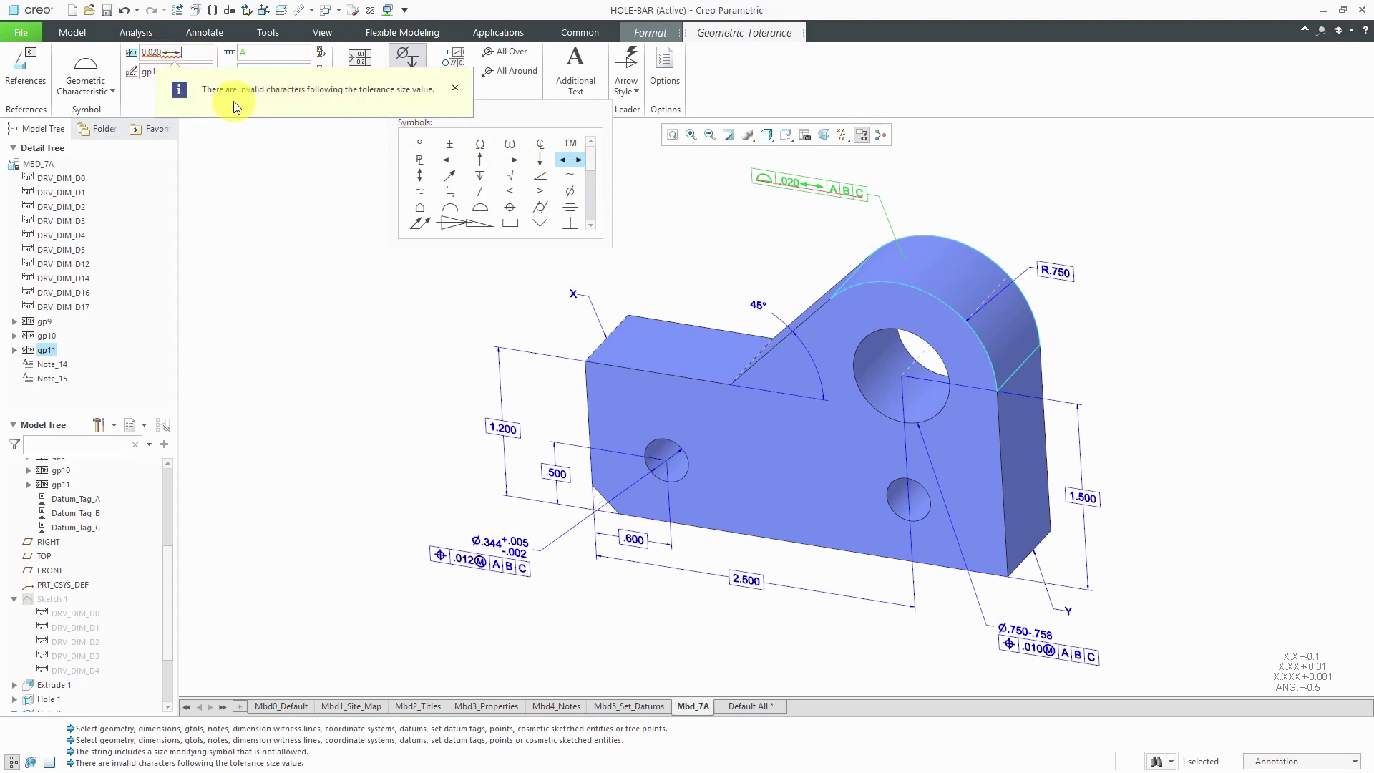
double_click(163, 54)
key(ctrl+c)
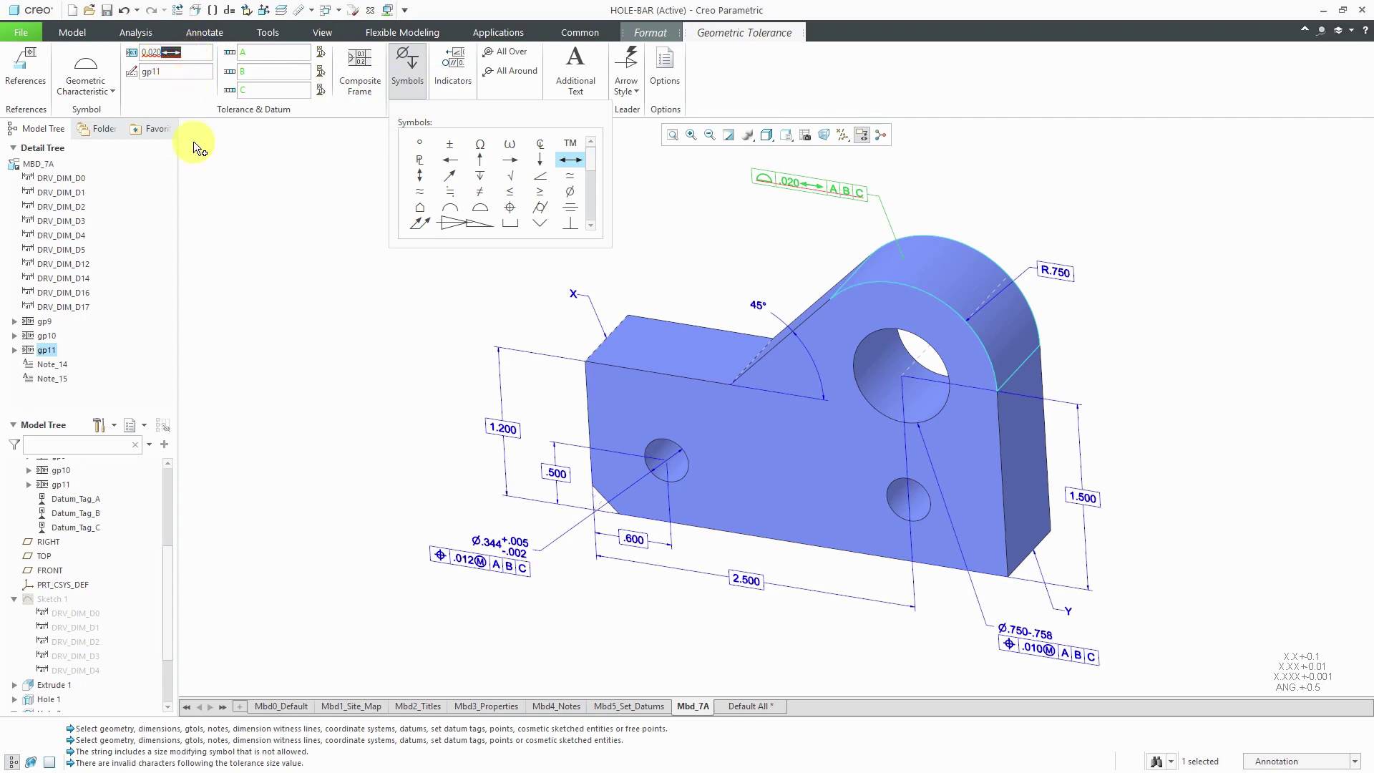
key(Delete)
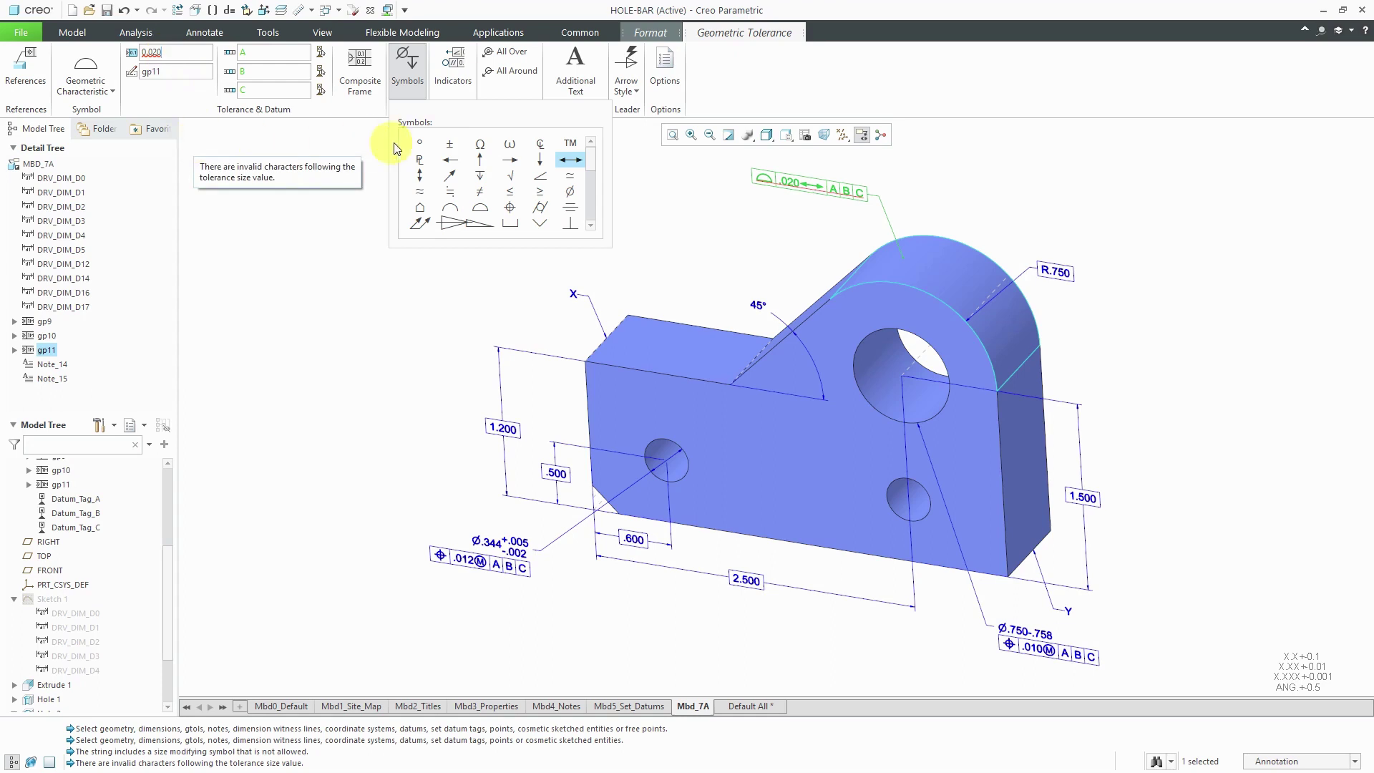
Add the text X↔Y below the profile tolerance frame, pasting the copied arrow symbol, and centre it.
click(575, 72)
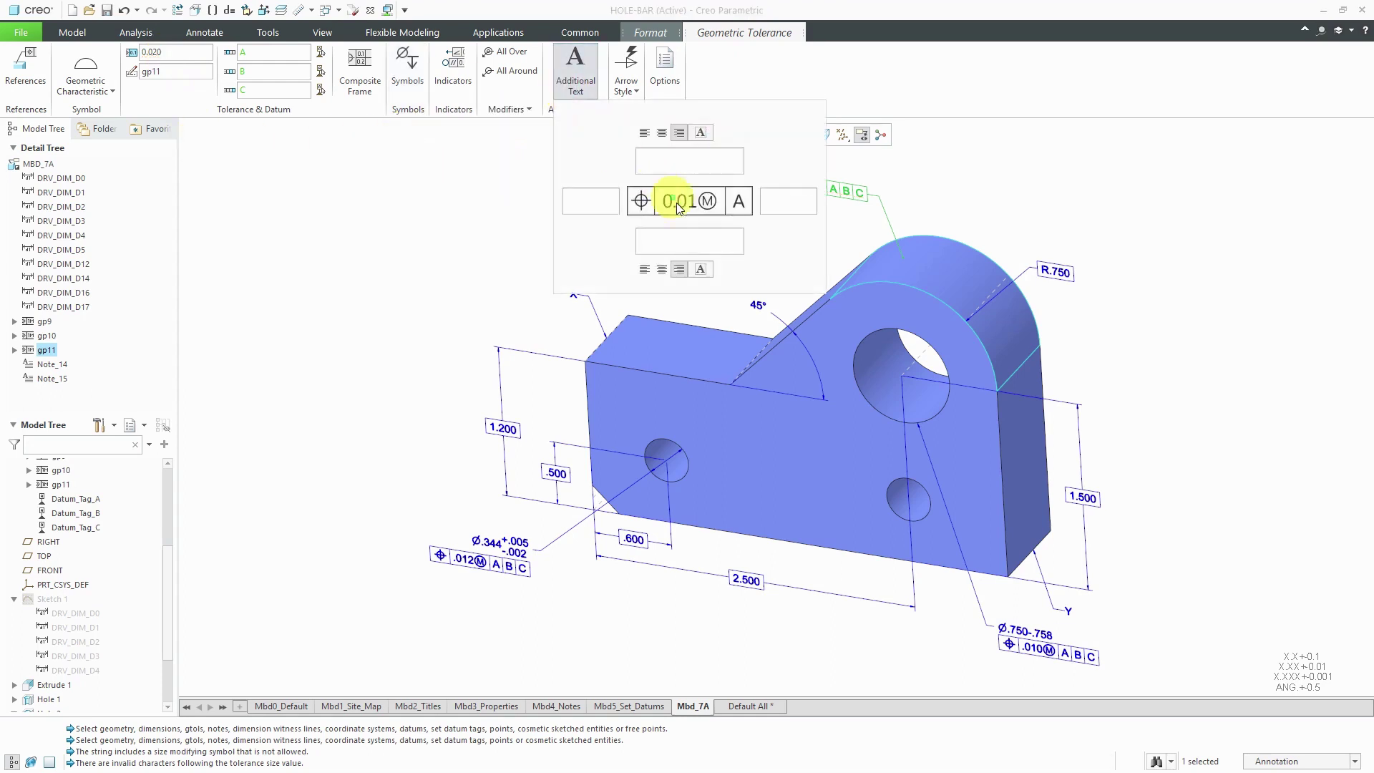
click(680, 241)
text(X)
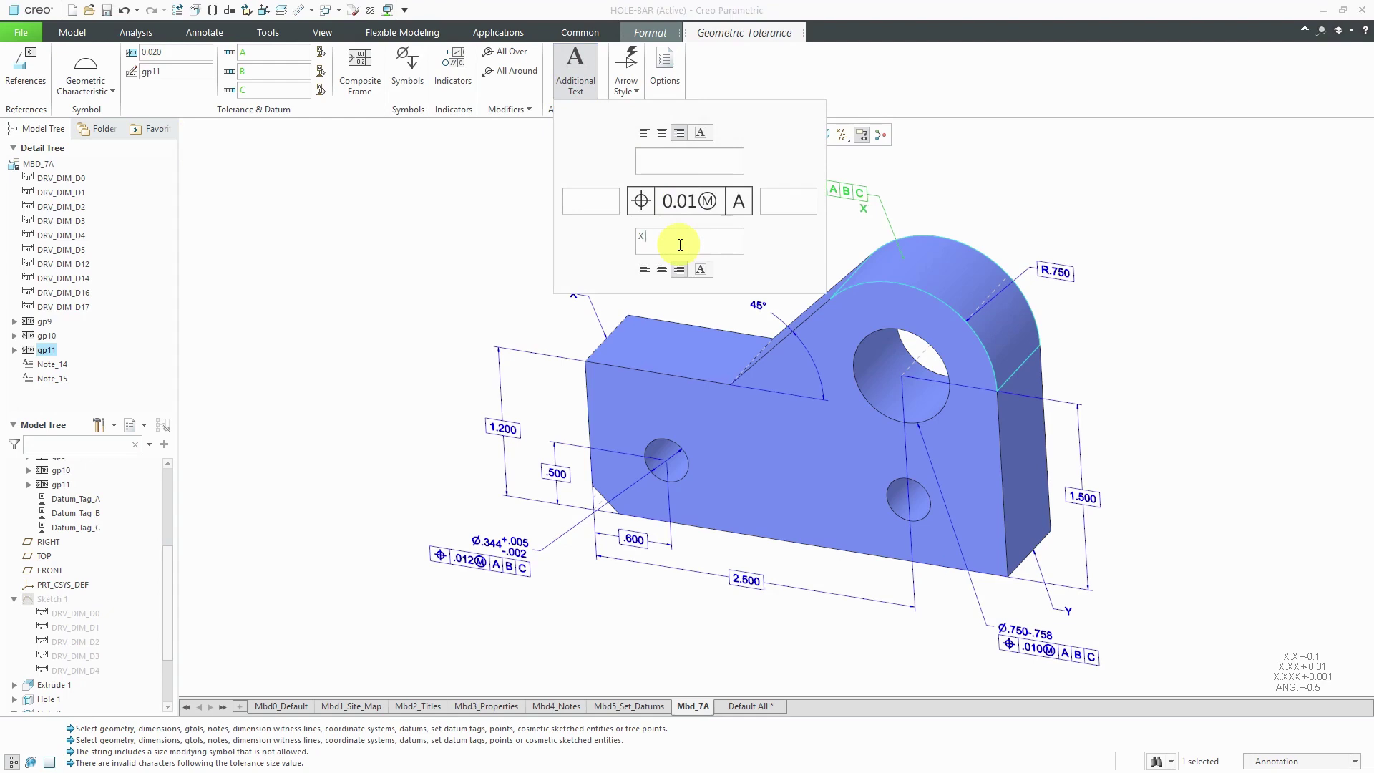
key(ctrl+v)
text(Y)
click(663, 269)
click(474, 263)
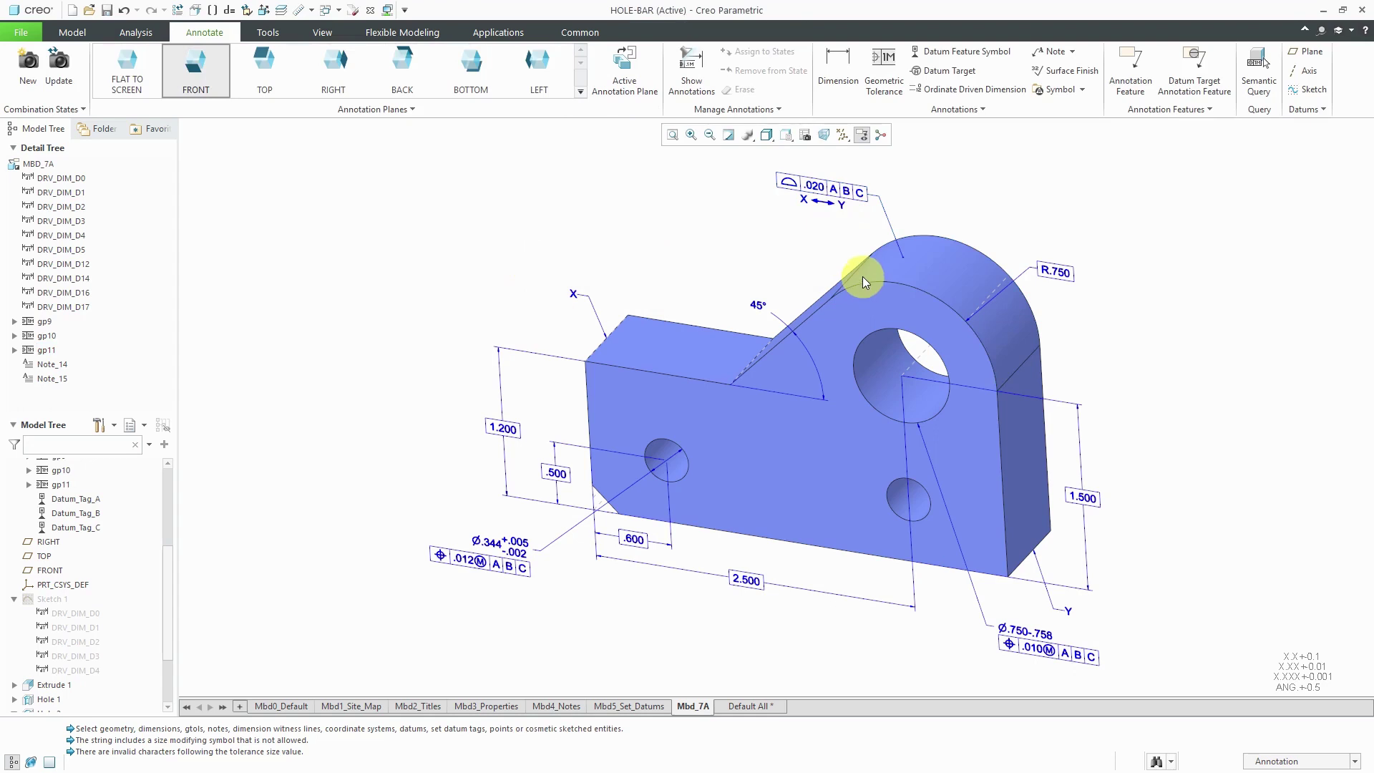
Rotate the model slightly and update the Mbd_7A combination state with the new orientation.
mouse_move(861, 276)
middle_down()
mouse_move(877, 254)
mouse_move(865, 270)
middle_up()
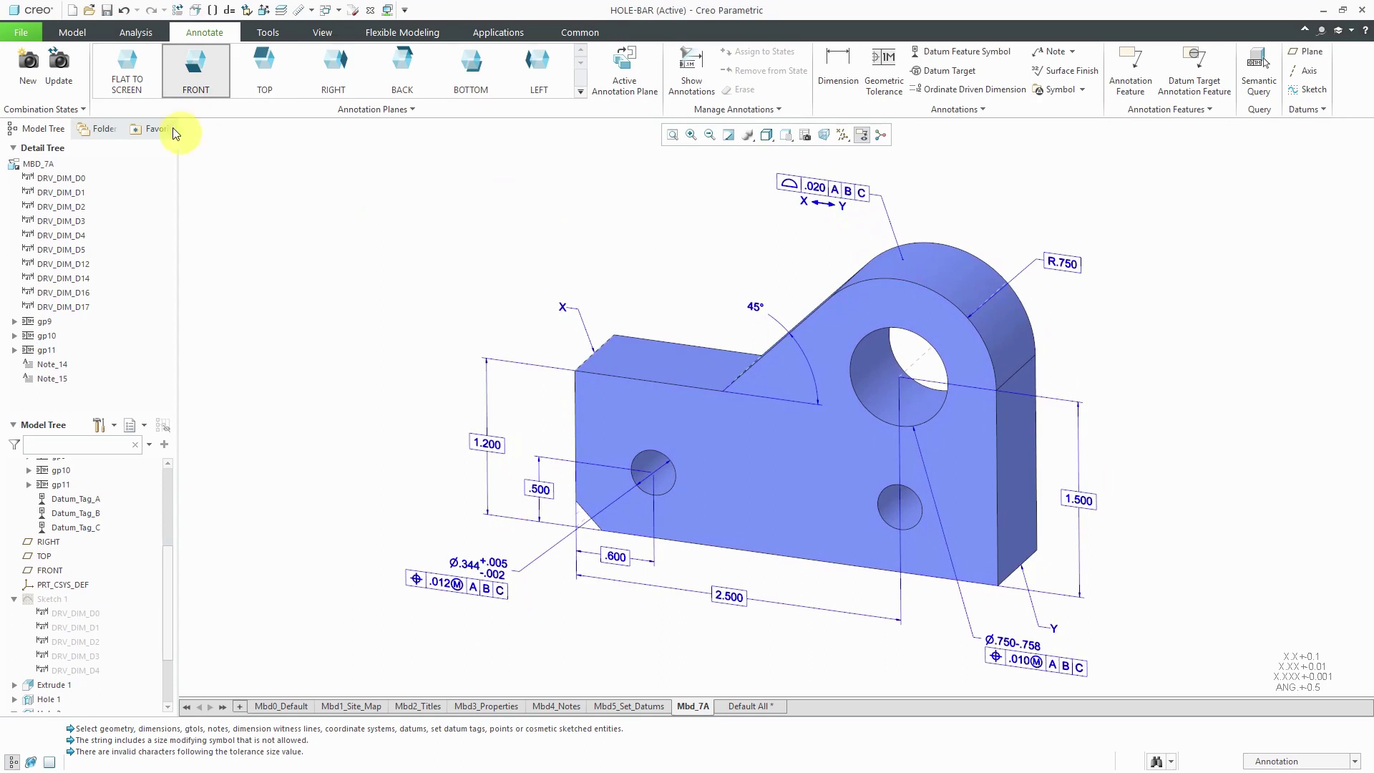
click(59, 63)
Change the 45° angle dimension to a Basic dimension.
click(752, 310)
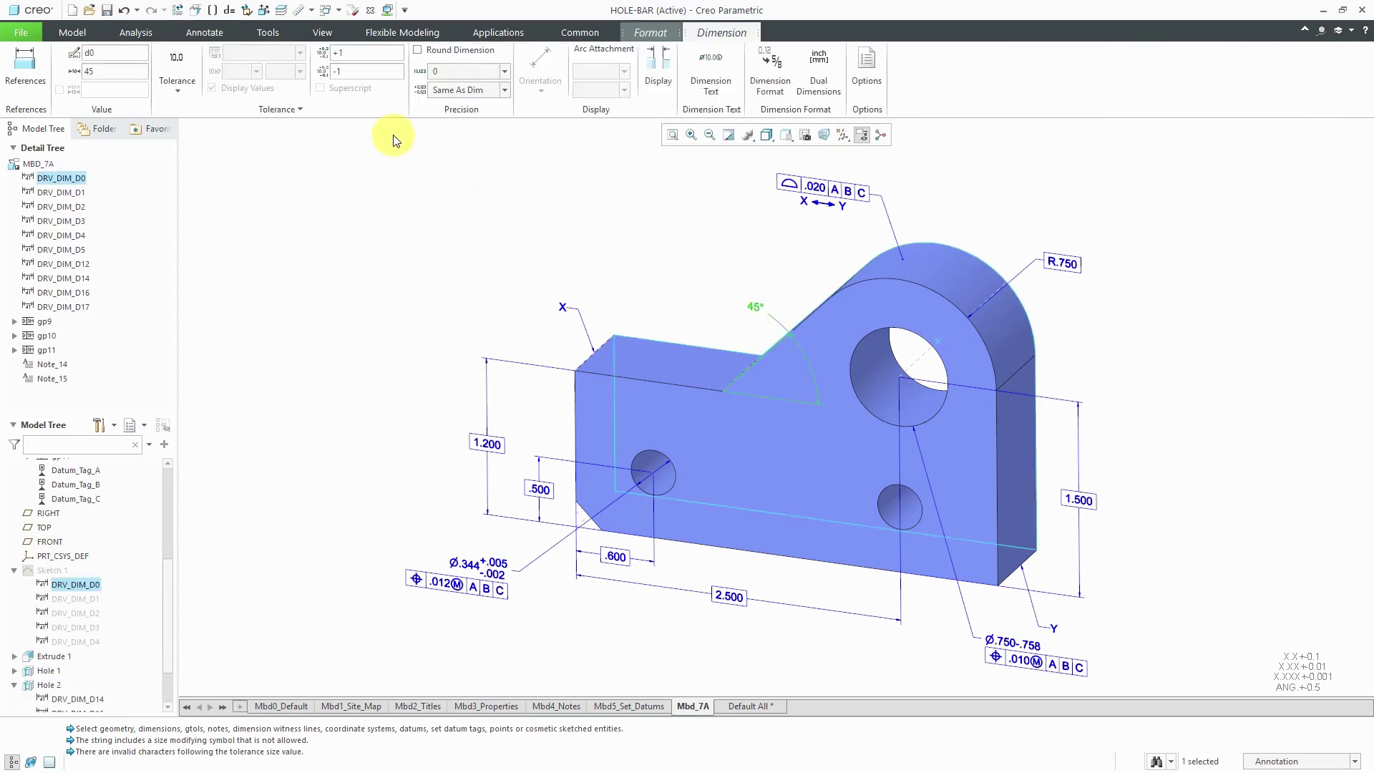
click(178, 90)
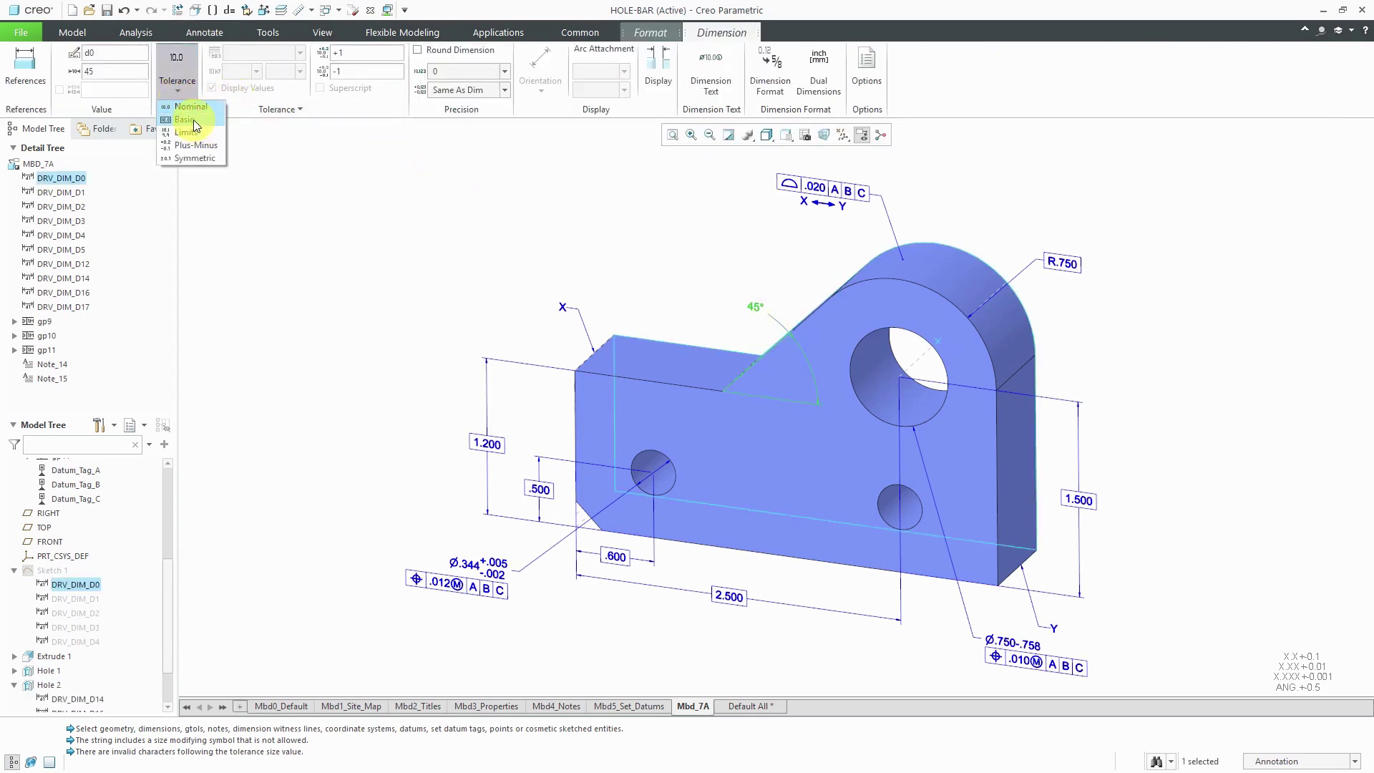
click(187, 120)
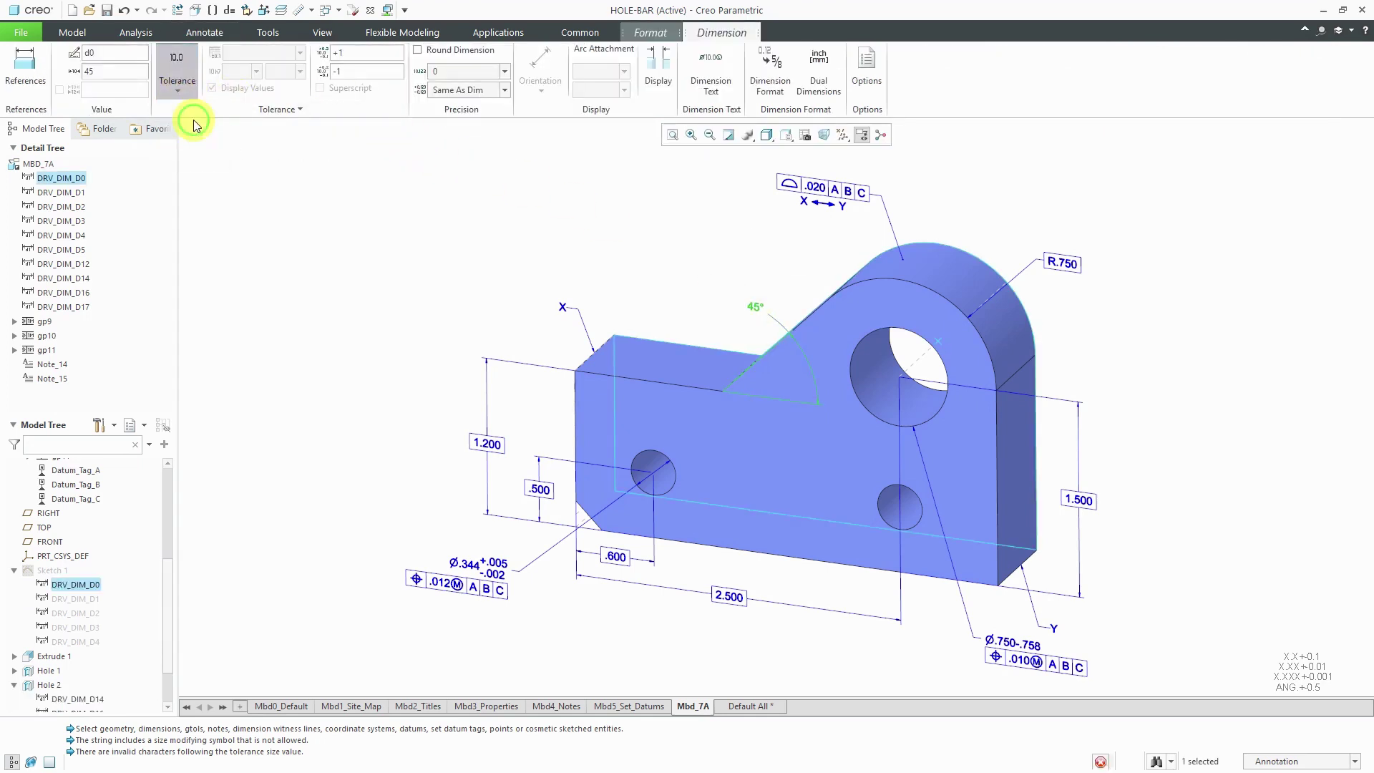
click(401, 172)
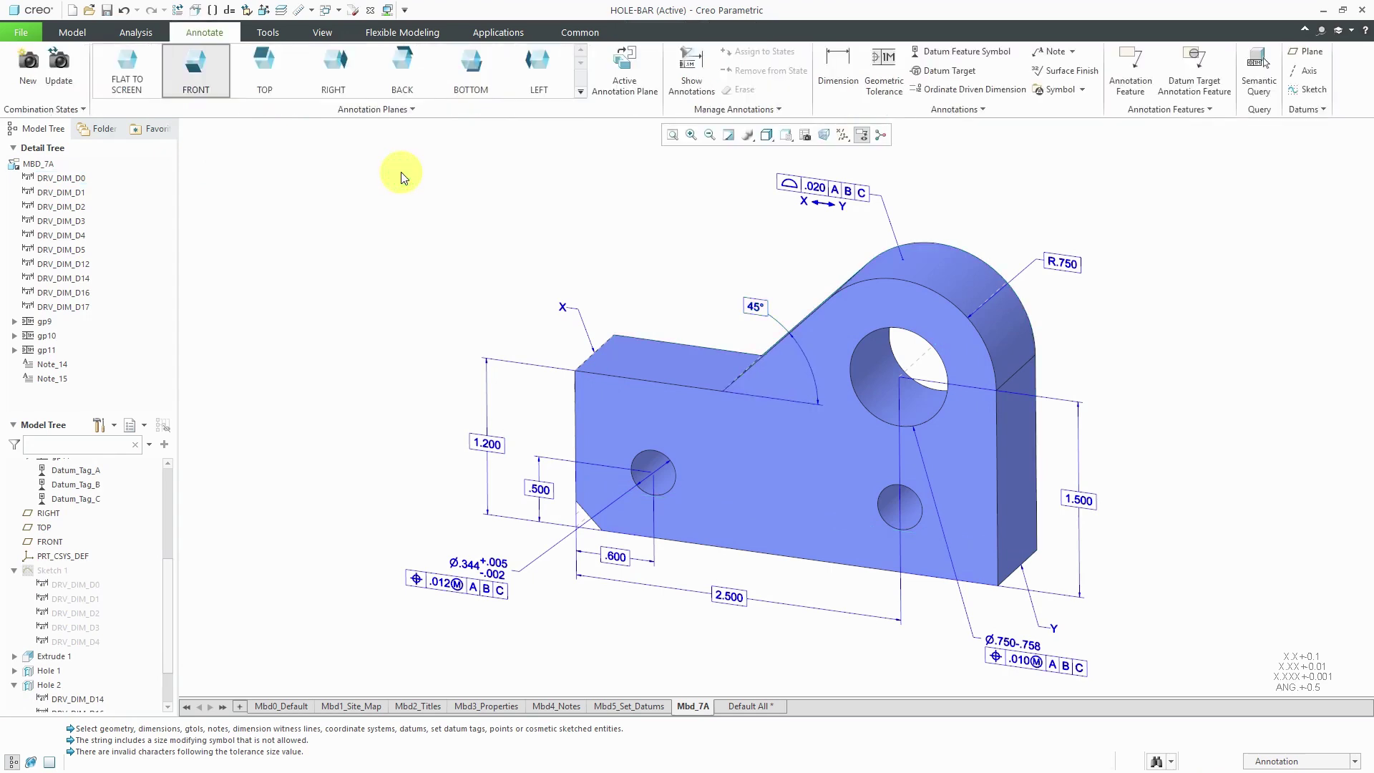